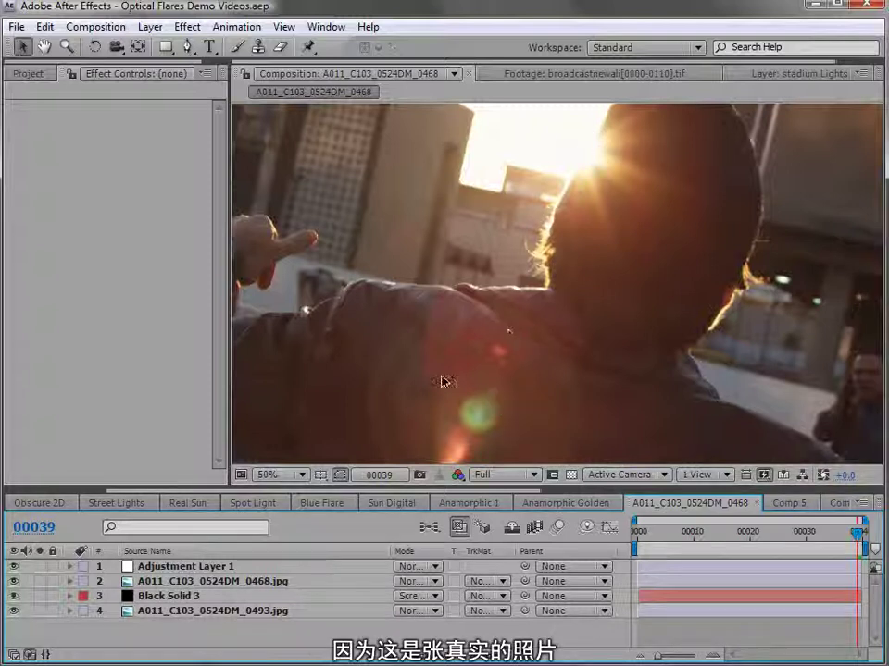
Step: Hide the A011_C103_0524DM_0468.jpg photo layer so that the recreated flare beneath it shows
{"action": "left_click", "coordinate": [174, 581]}
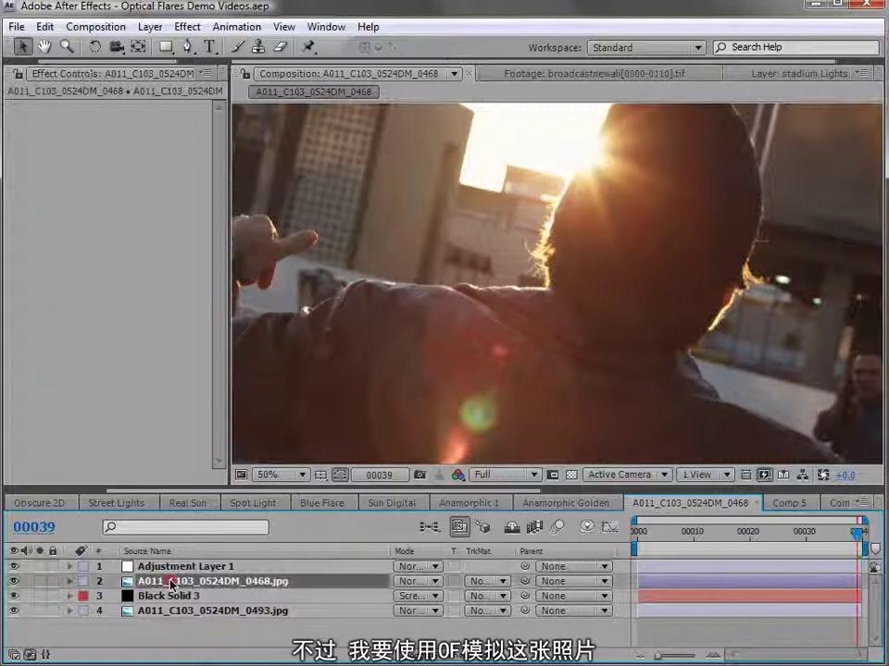
{"action": "scroll", "coordinate": [512, 323], "scroll_direction": "down", "scroll_amount": 2}
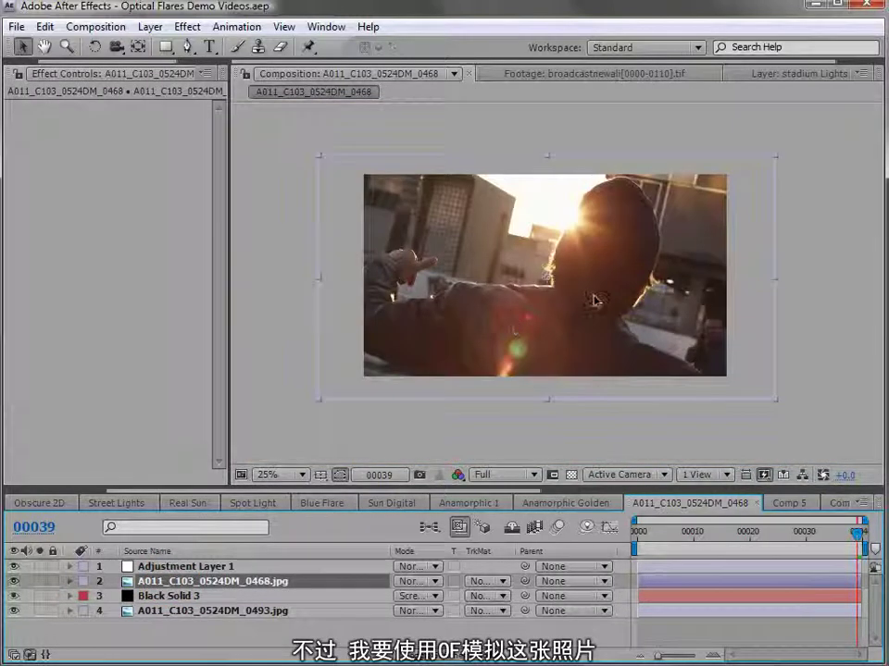
{"action": "left_click", "coordinate": [13, 581]}
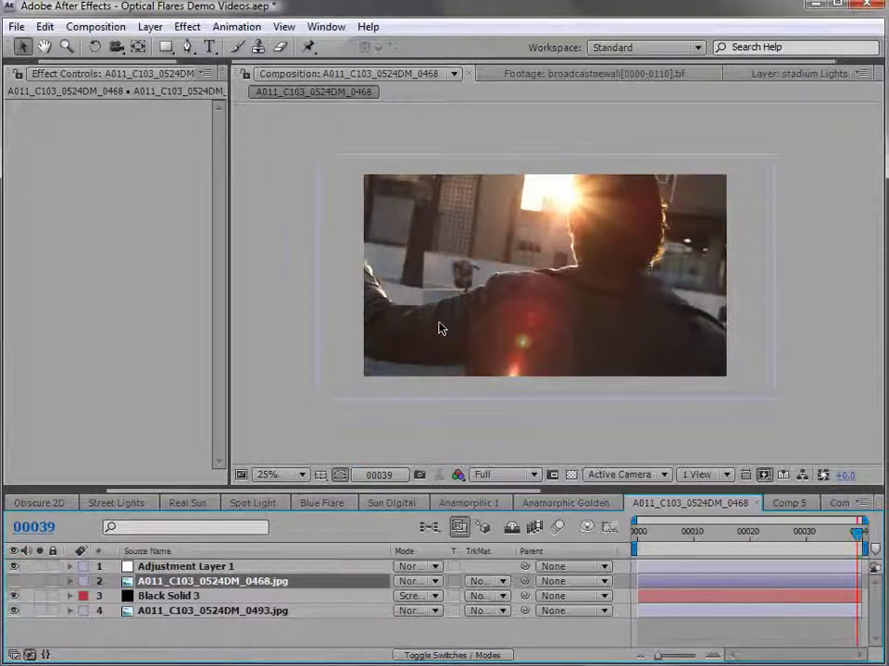
{"action": "scroll", "coordinate": [512, 321], "scroll_direction": "up", "scroll_amount": 2}
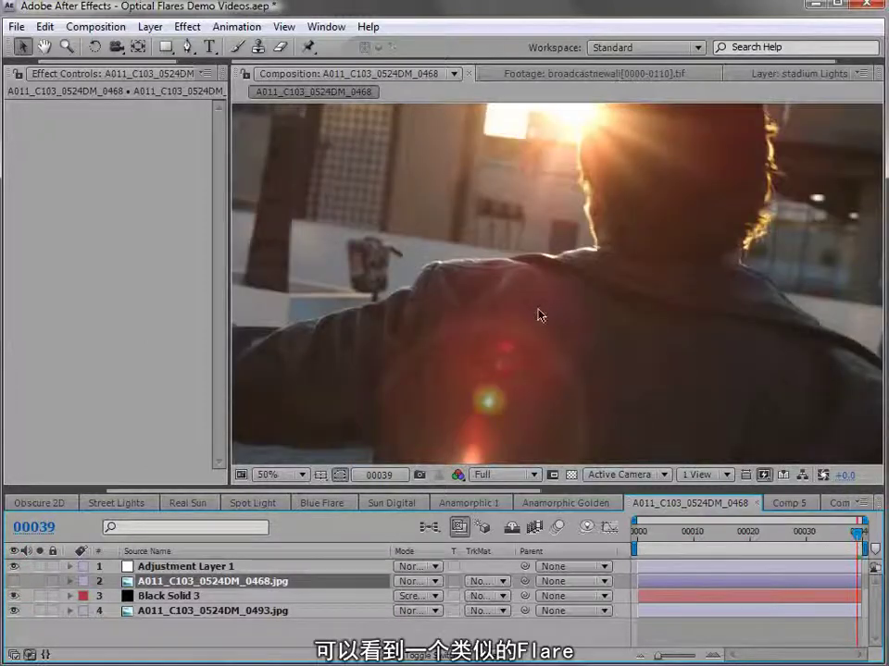
Step: Move the Optical Flares source on Black Solid 3 to position 939.2, 165.2
{"action": "left_click", "coordinate": [121, 595]}
{"action": "left_click", "coordinate": [89, 108]}
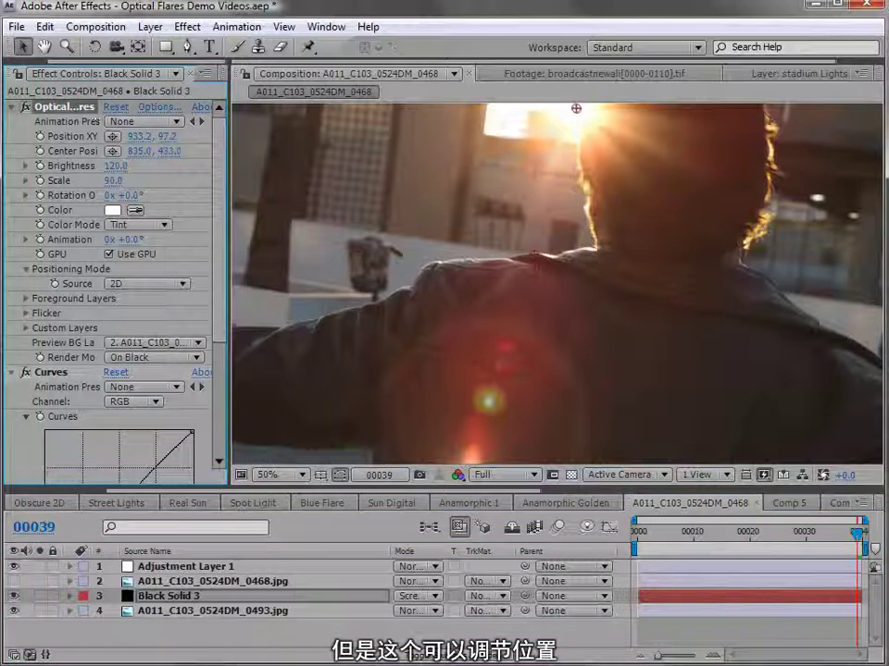
{"action": "mouse_move", "coordinate": [578, 115]}
{"action": "left_mouse_down"}
{"action": "mouse_move", "coordinate": [581, 147]}
{"action": "mouse_move", "coordinate": [635, 271]}
{"action": "mouse_move", "coordinate": [644, 197]}
{"action": "mouse_move", "coordinate": [589, 158]}
{"action": "mouse_move", "coordinate": [577, 138]}
{"action": "left_mouse_up"}
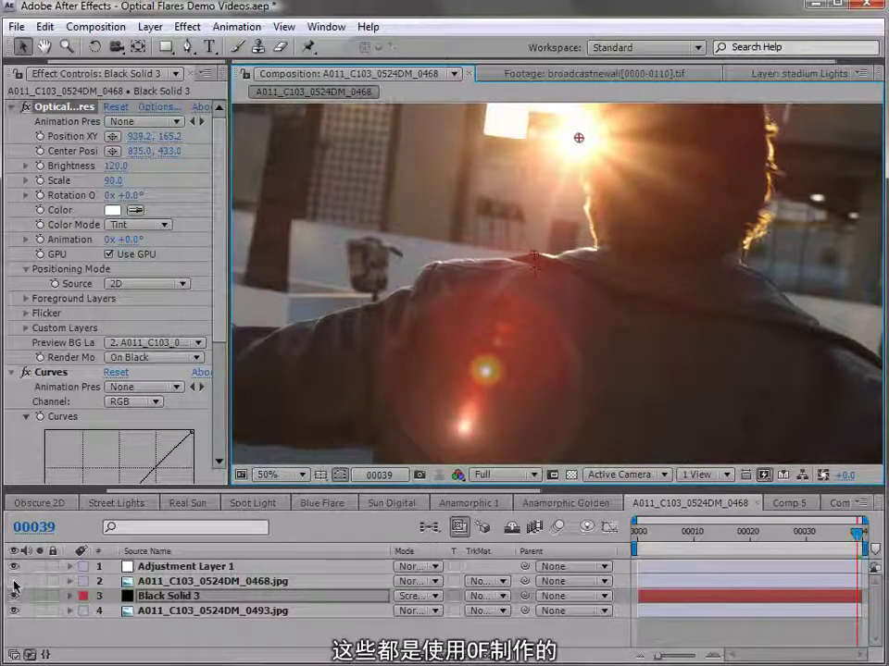
Step: Examine the flare's elements in the Optical Flares options by moving the light around the preview, and accept the dialog
{"action": "left_click", "coordinate": [152, 107]}
{"action": "left_click_drag", "start_coordinate": [156, 115], "coordinate": [315, 88]}
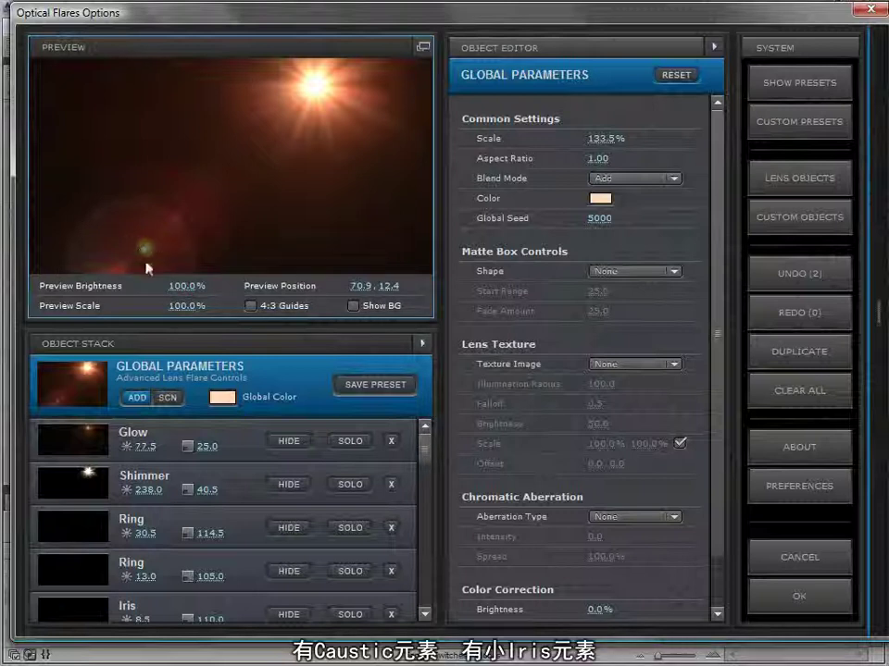
{"action": "left_click_drag", "start_coordinate": [289, 121], "coordinate": [163, 111]}
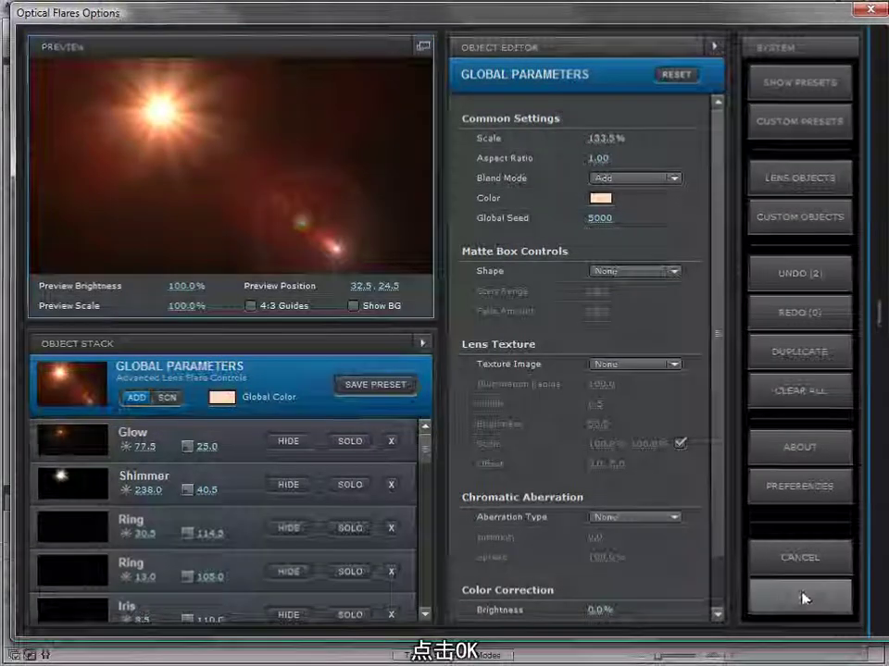
{"action": "left_click", "coordinate": [799, 594]}
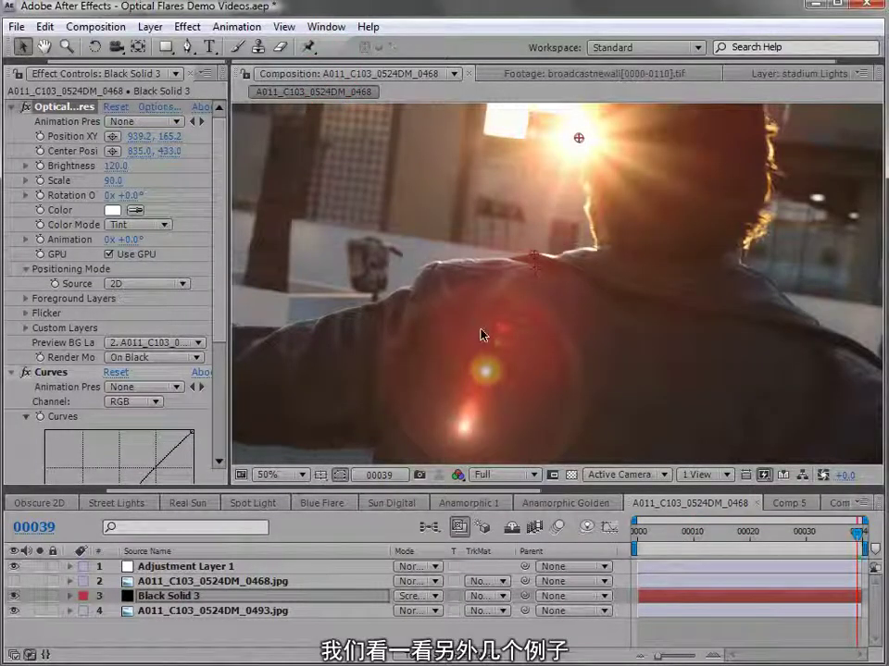
Step: Open the Anamorphic Golden composition and compare the recreated golden flare with the reference photo up close
{"action": "left_click", "coordinate": [555, 502]}
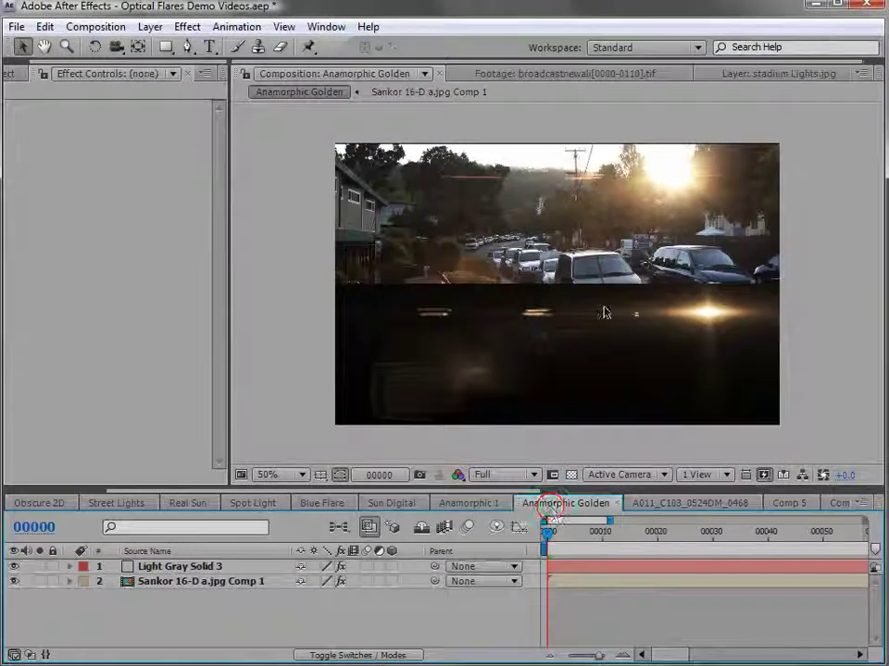
{"action": "scroll", "coordinate": [693, 331], "scroll_direction": "up", "scroll_amount": 1}
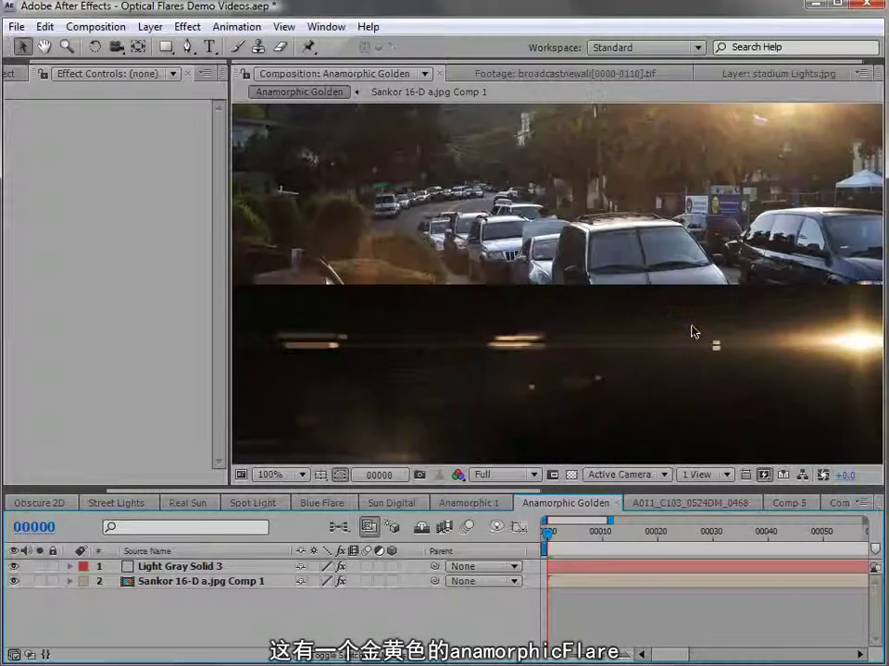
{"action": "key", "text": "space"}
{"action": "left_click_drag", "start_coordinate": [751, 230], "coordinate": [718, 285]}
{"action": "key", "text": "v"}
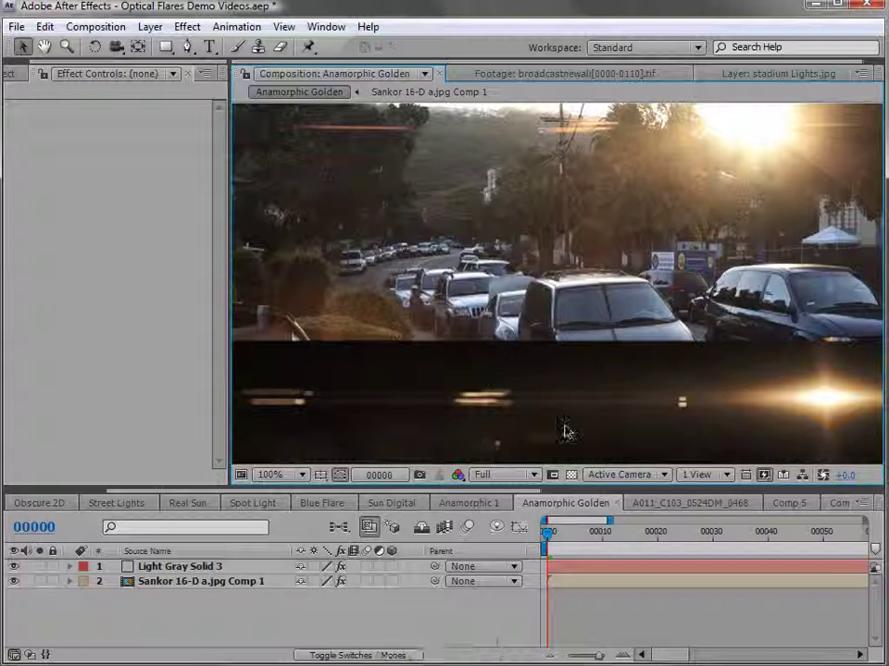
{"action": "key", "text": "comma"}
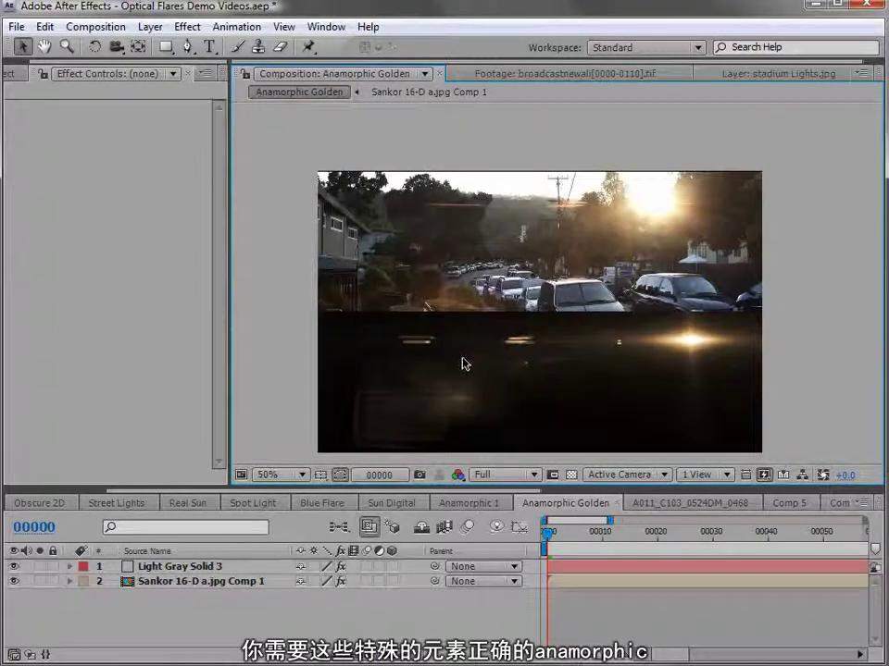
Step: Review the flares in the Anamorphic 1, Sun Digital and Blue Flare compositions
{"action": "left_click", "coordinate": [466, 504]}
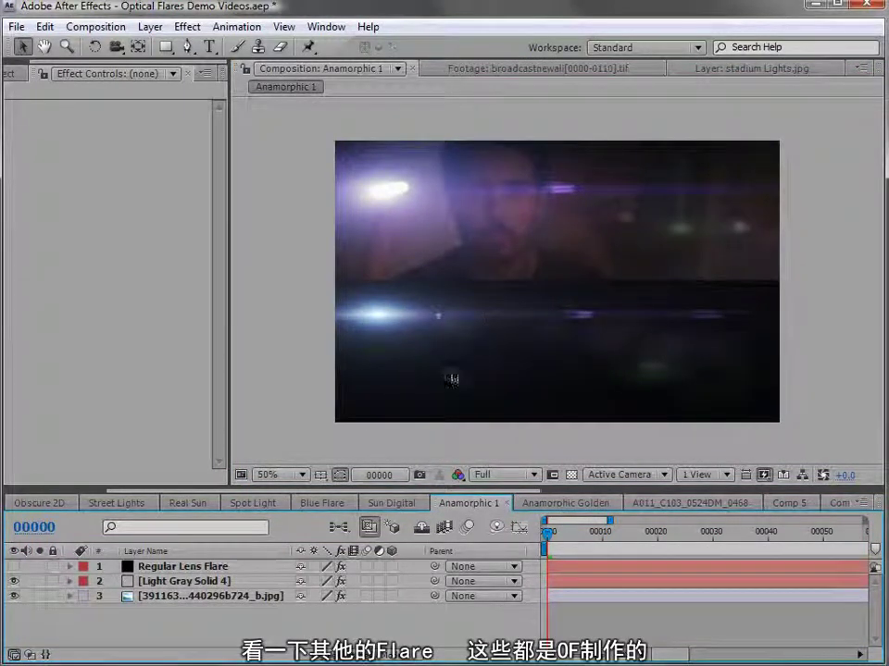
{"action": "left_click", "coordinate": [391, 502]}
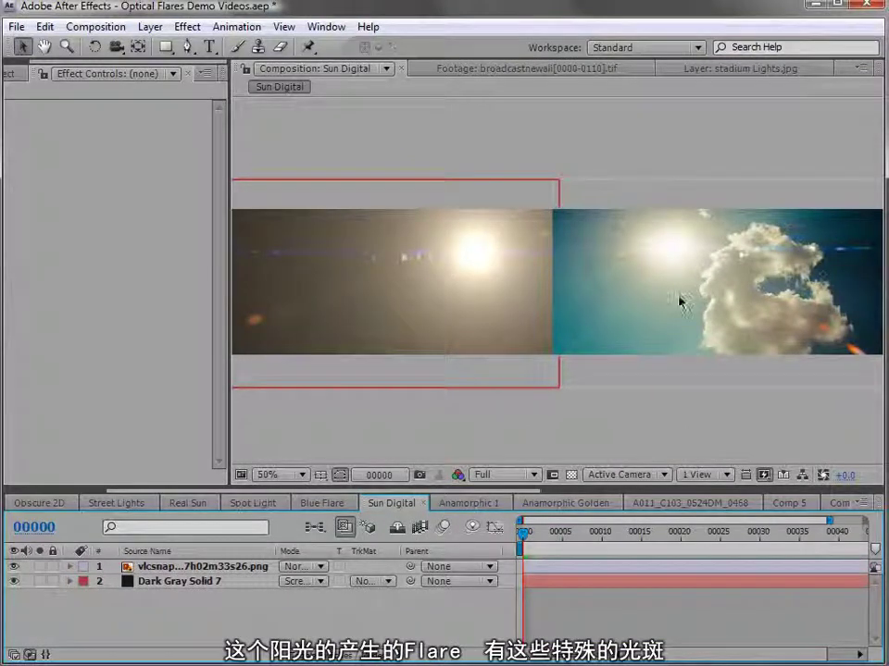
{"action": "left_click", "coordinate": [324, 503]}
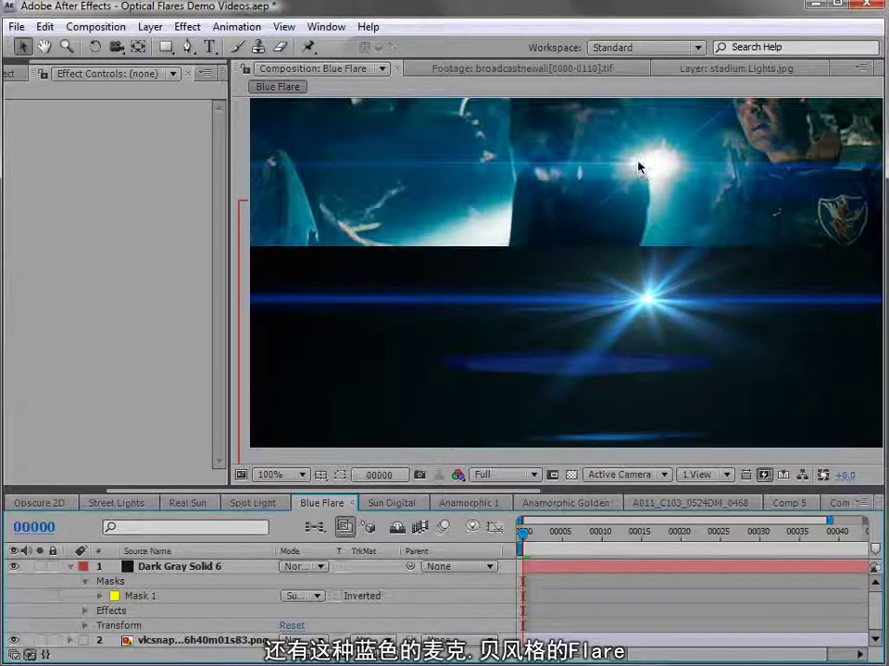
Step: In the Spot Light composition, move the Optical Flares source on Dark Gray Solid 4 to position 369.0, 44.4
{"action": "left_click", "coordinate": [252, 503]}
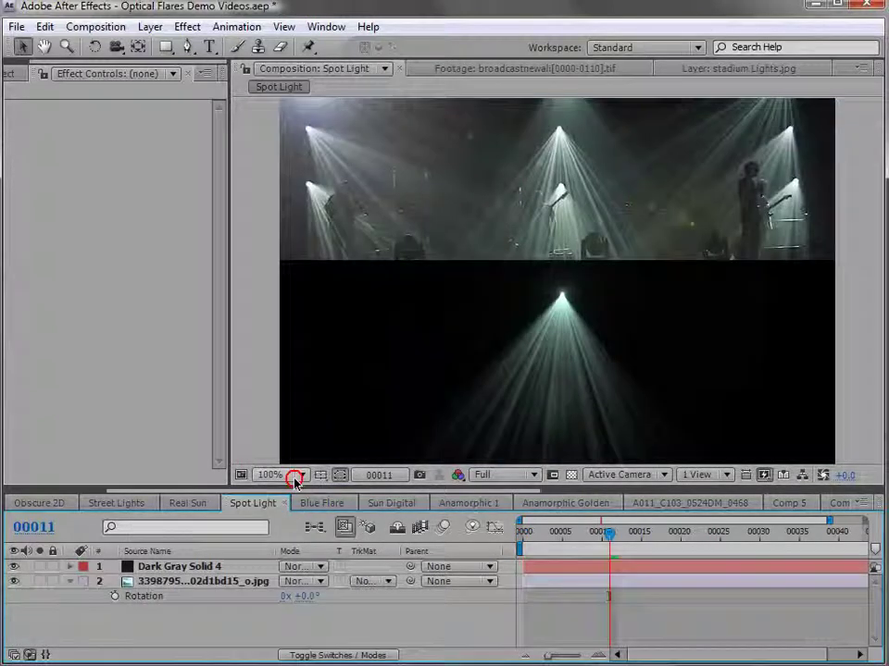
{"action": "left_click", "coordinate": [174, 569]}
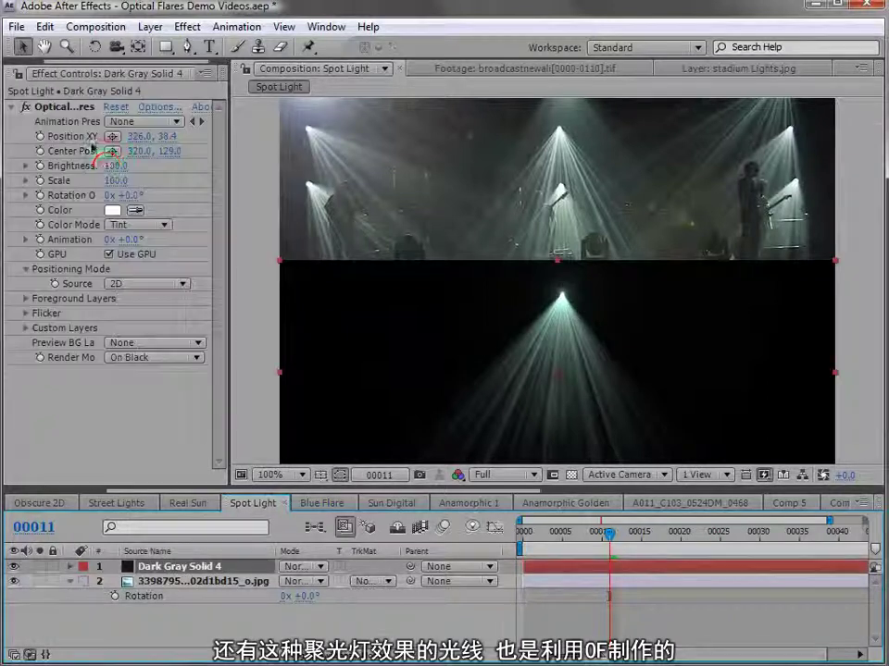
{"action": "left_click", "coordinate": [69, 109]}
{"action": "left_click_drag", "start_coordinate": [562, 296], "coordinate": [601, 300]}
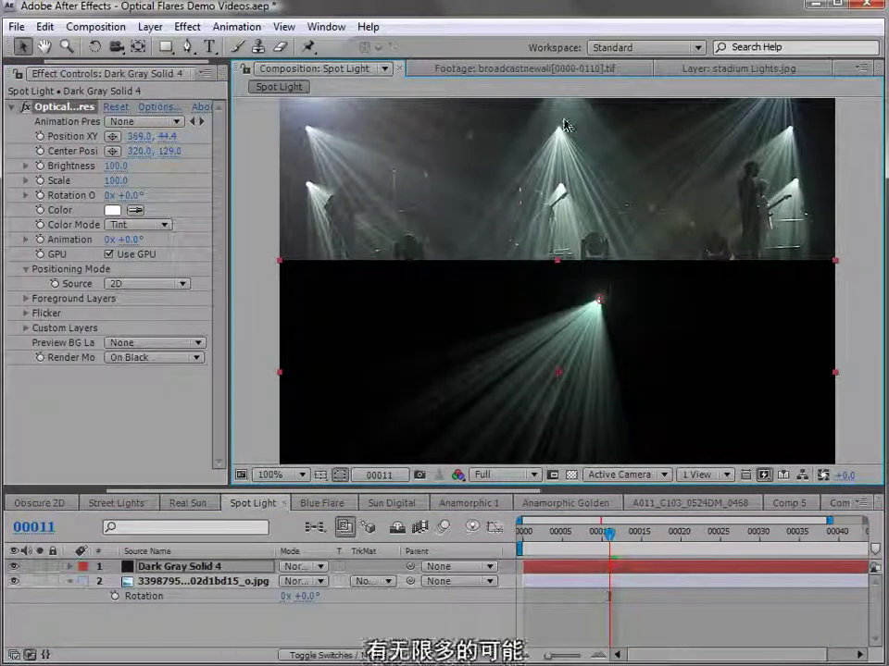
Step: In the Real Sun composition, move the Optical Flares source on Dark Gray Solid 3 to position 589.2, 280.9
{"action": "left_click", "coordinate": [187, 503]}
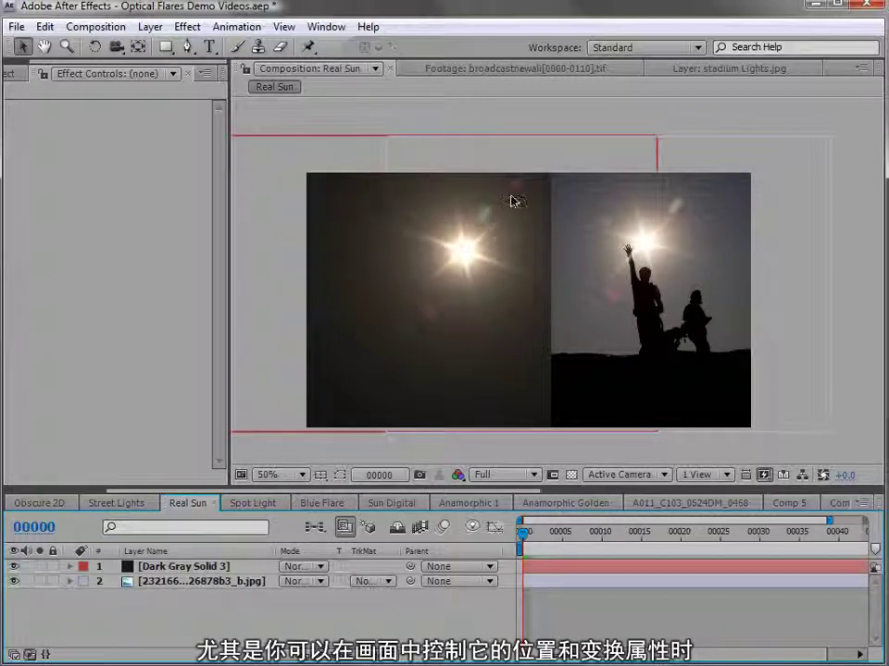
{"action": "left_click", "coordinate": [193, 567]}
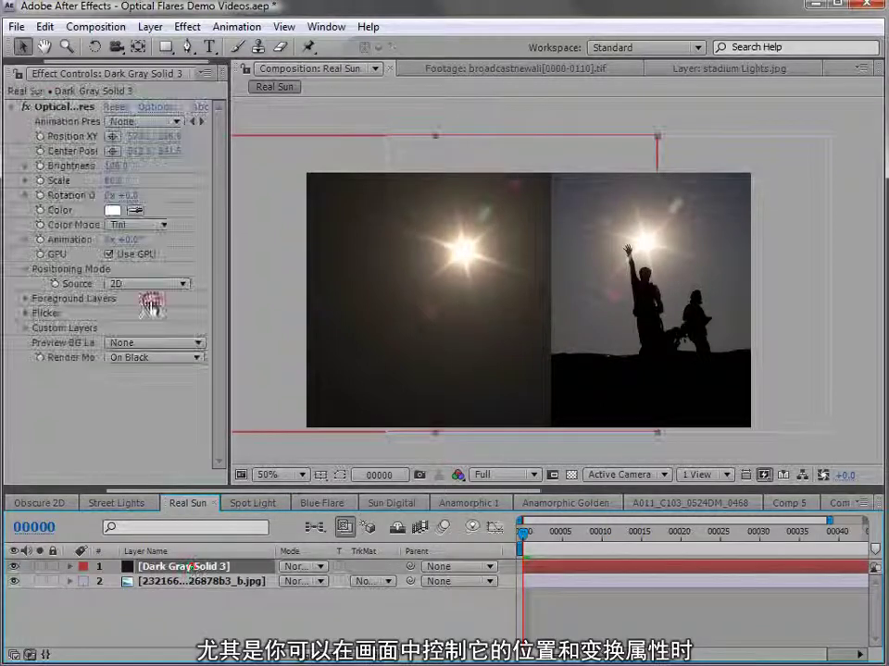
{"action": "left_click", "coordinate": [64, 106]}
{"action": "left_click_drag", "start_coordinate": [463, 251], "coordinate": [459, 281]}
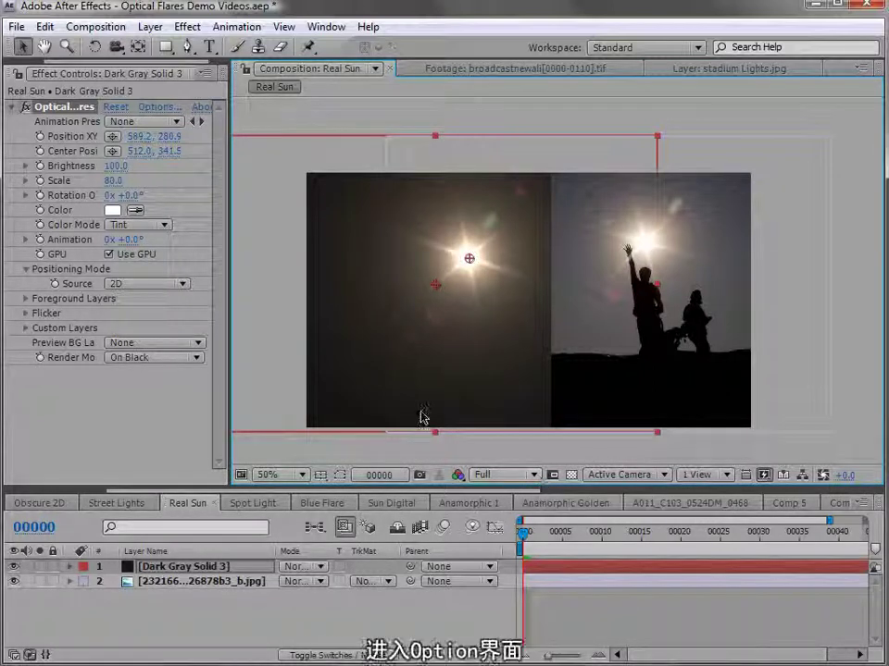
Step: Open the Optical Flares options for Dark Gray Solid 3 and clear all objects from the flare
{"action": "left_click", "coordinate": [154, 107]}
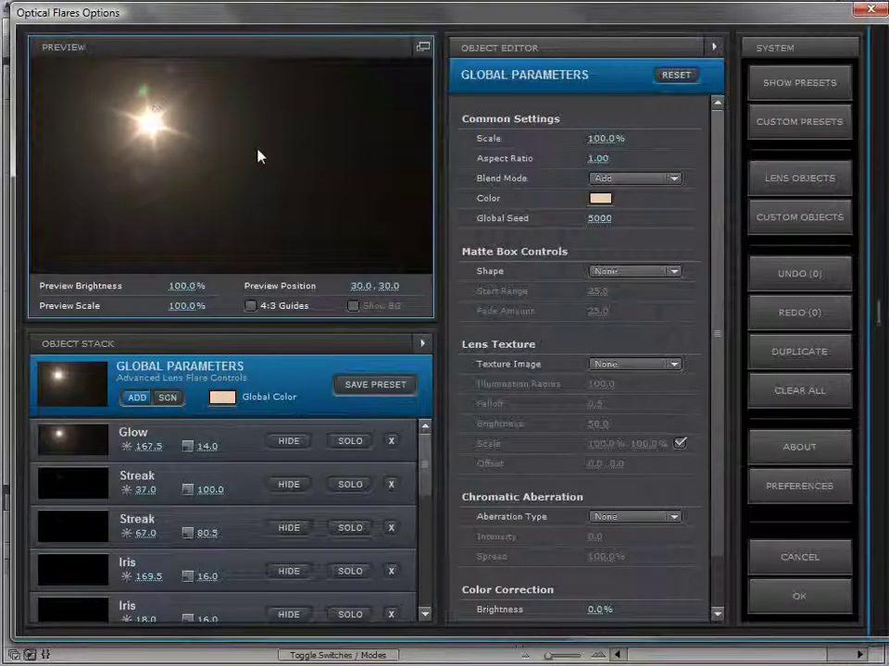
{"action": "left_click", "coordinate": [803, 400]}
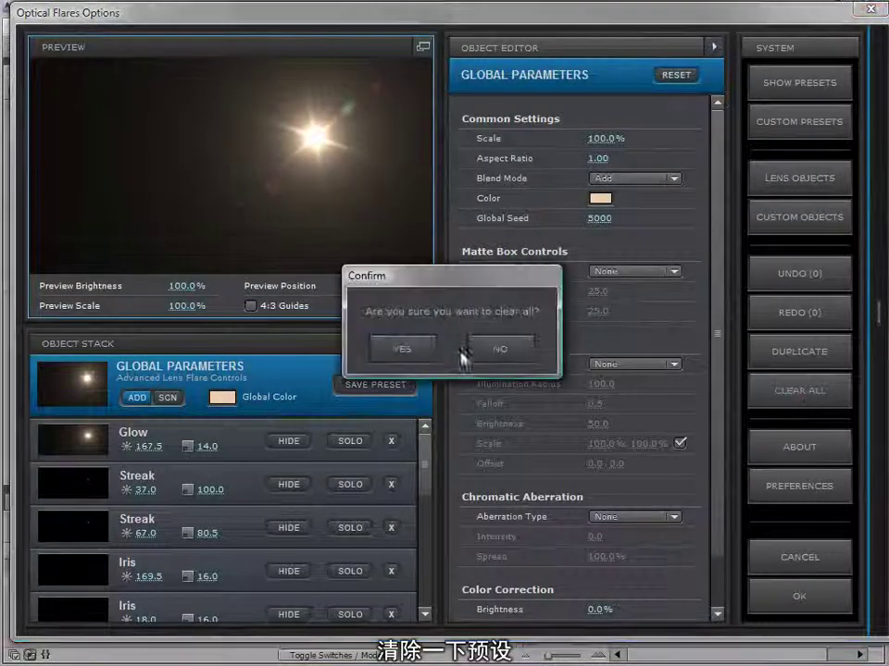
{"action": "left_click", "coordinate": [412, 358]}
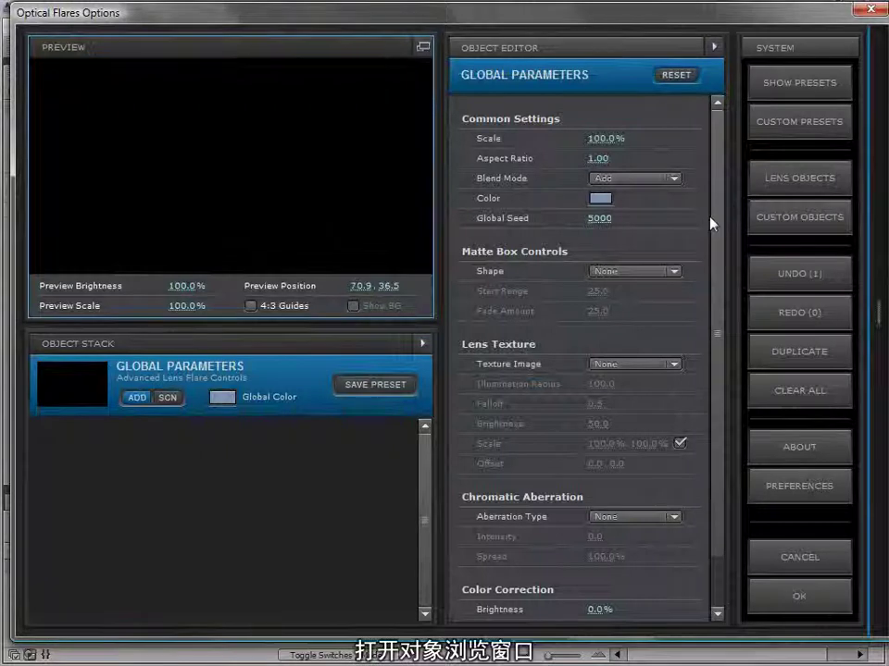
Step: Add the basic Glow, Multi Iris and Streak lens objects, check them in the preview, and show the Multi Iris settings
{"action": "left_click", "coordinate": [786, 180]}
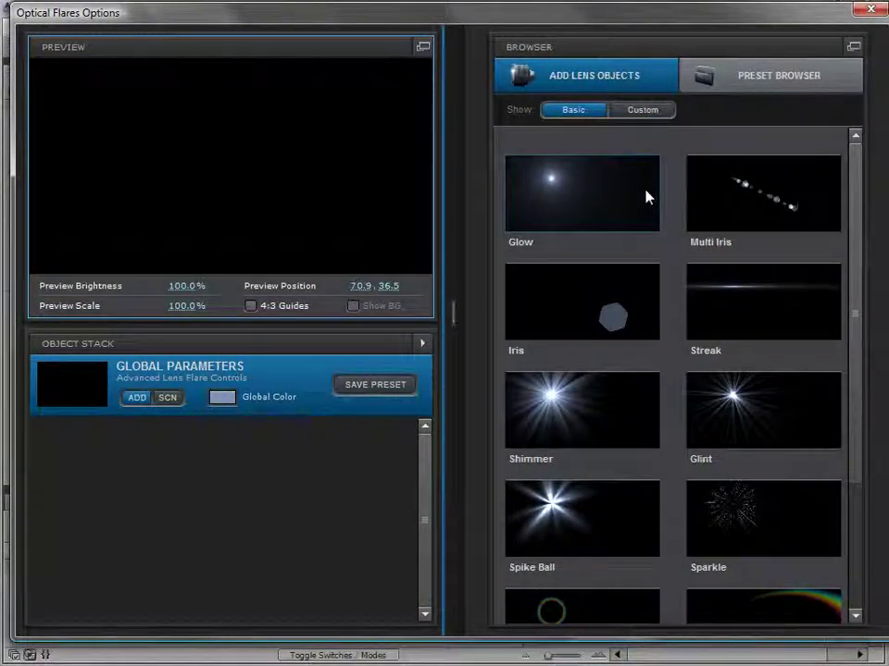
{"action": "left_click", "coordinate": [644, 111]}
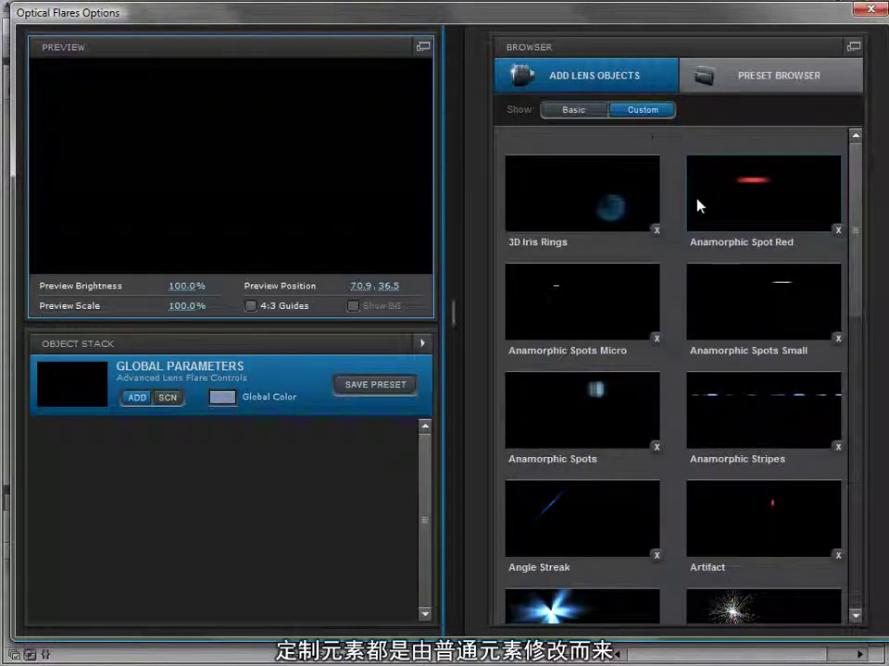
{"action": "left_click", "coordinate": [573, 111]}
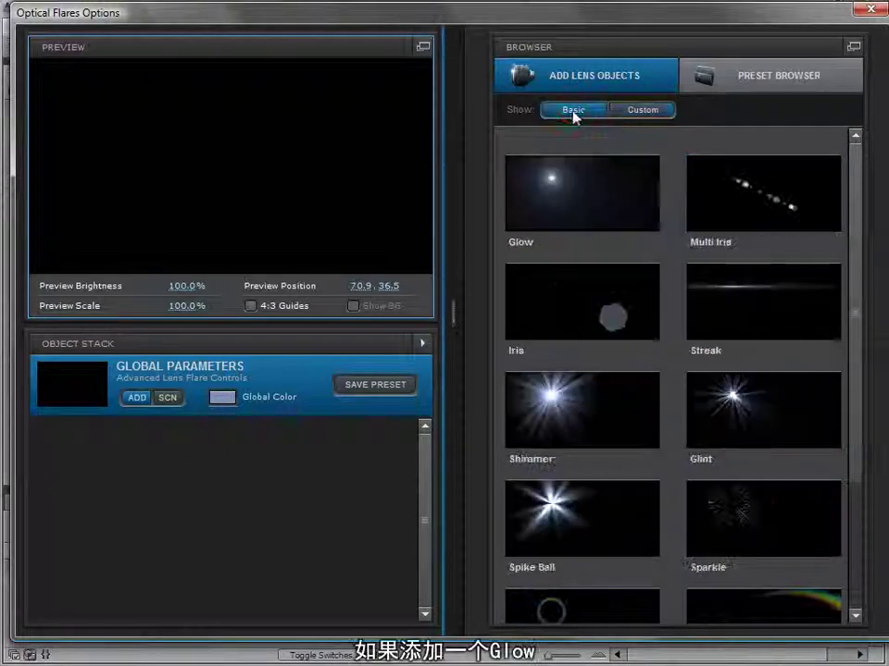
{"action": "left_click", "coordinate": [587, 196]}
{"action": "left_click", "coordinate": [757, 194]}
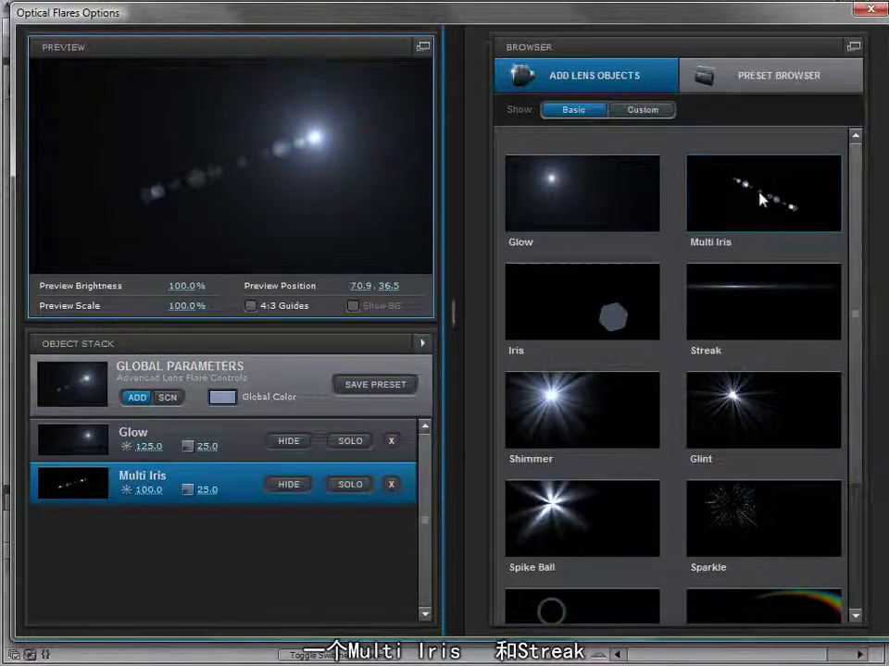
{"action": "left_click", "coordinate": [754, 308]}
{"action": "left_click_drag", "start_coordinate": [414, 202], "coordinate": [189, 119]}
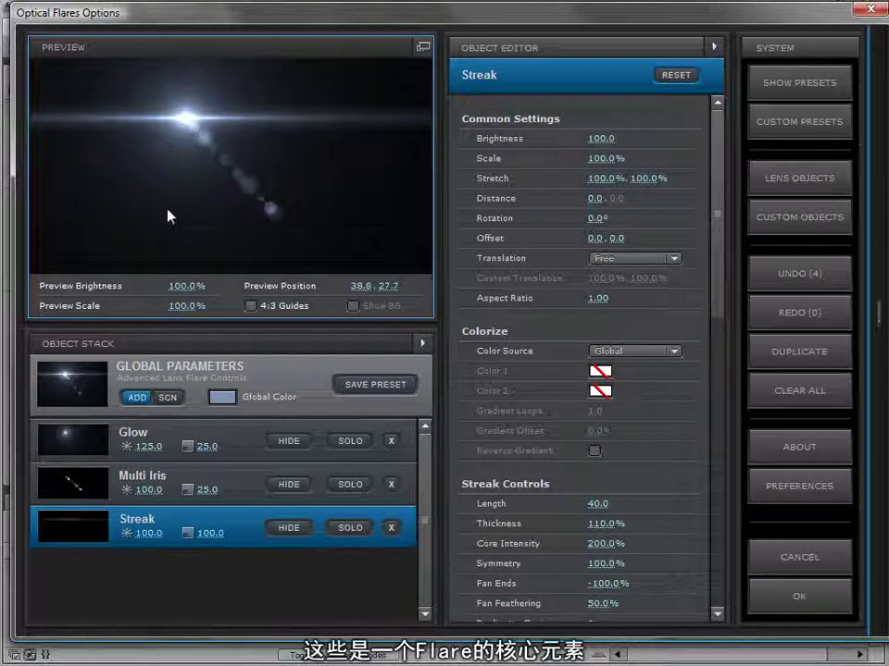
{"action": "left_click", "coordinate": [250, 488]}
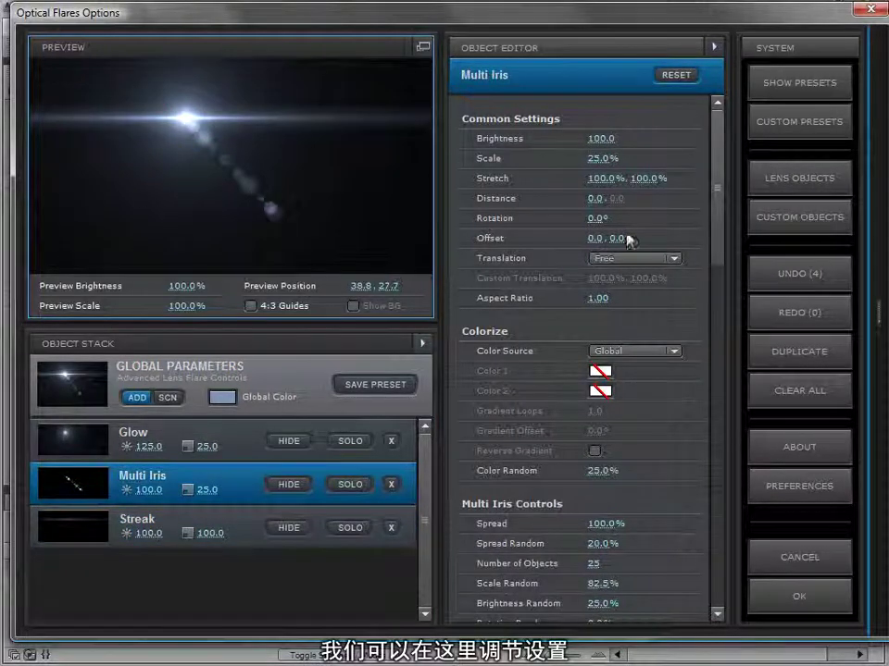
Step: Add the custom lens objects 3D Iris Rings, Anamorphic Spot Red, Anamorphic Stripes and Chroma Sparkle to the flare
{"action": "left_click", "coordinate": [766, 223]}
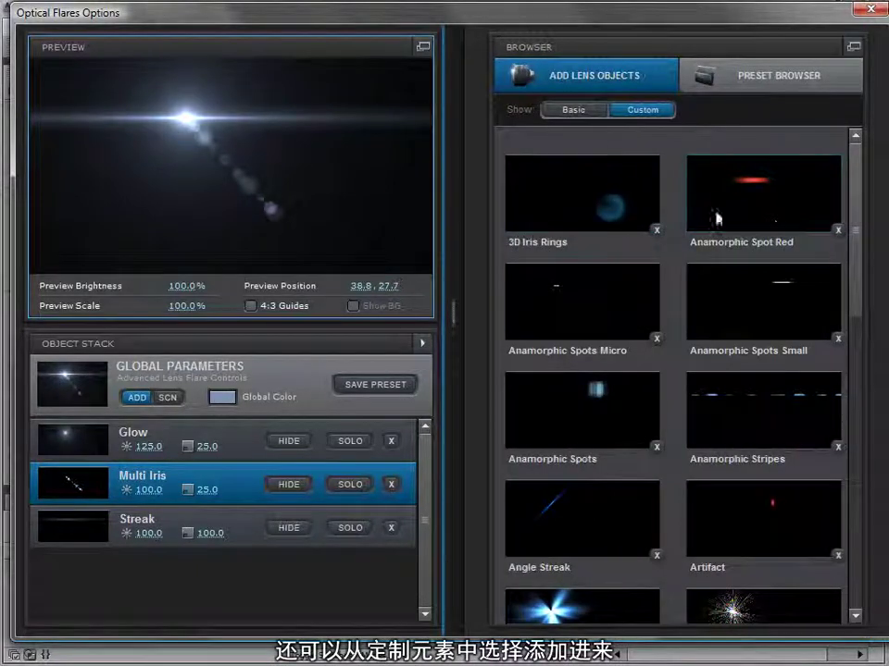
{"action": "left_click", "coordinate": [587, 206]}
{"action": "left_click_drag", "start_coordinate": [213, 150], "coordinate": [380, 114]}
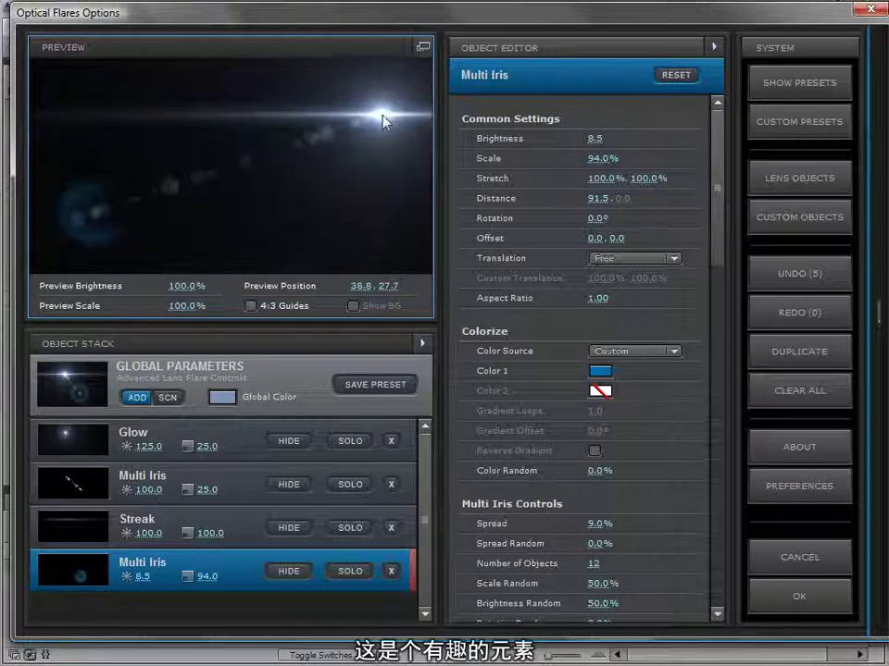
{"action": "left_click", "coordinate": [770, 216]}
{"action": "left_click", "coordinate": [750, 198]}
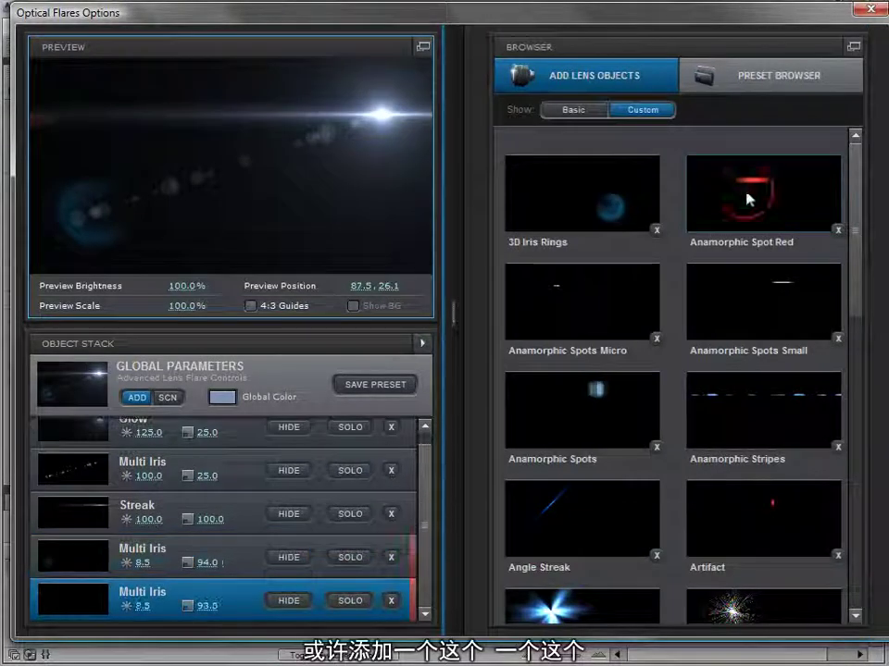
{"action": "left_click", "coordinate": [740, 397]}
{"action": "scroll", "coordinate": [680, 435], "scroll_direction": "down", "scroll_amount": 5}
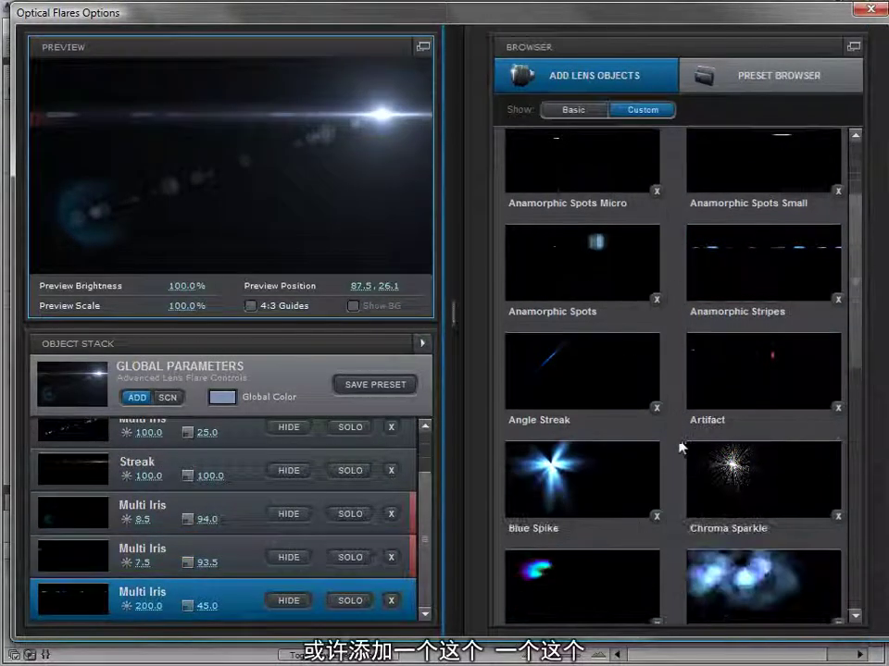
{"action": "left_click", "coordinate": [741, 357]}
Step: Pop out the preview, move the flare source to preview position 18.5, 28.7, and arrange the windows so the Sparkle settings stay visible
{"action": "left_click", "coordinate": [422, 46]}
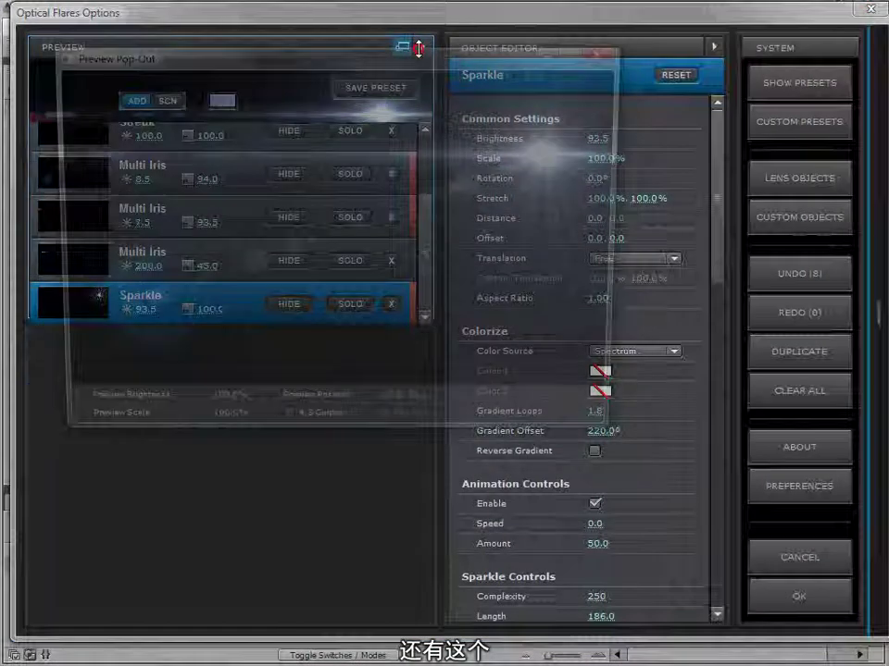
{"action": "left_click_drag", "start_coordinate": [504, 155], "coordinate": [139, 170]}
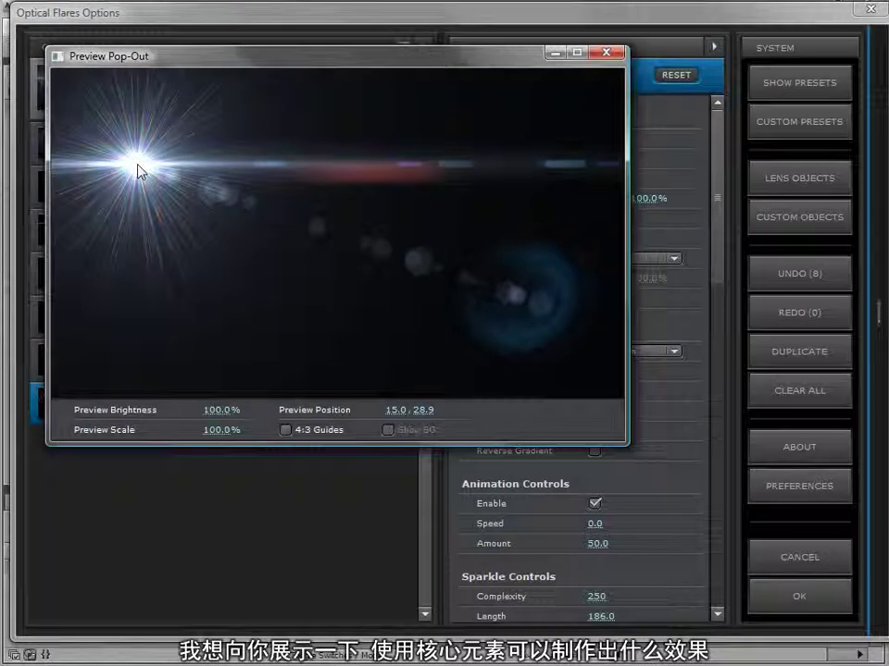
{"action": "left_click", "coordinate": [157, 164]}
{"action": "left_click_drag", "start_coordinate": [264, 63], "coordinate": [629, 49]}
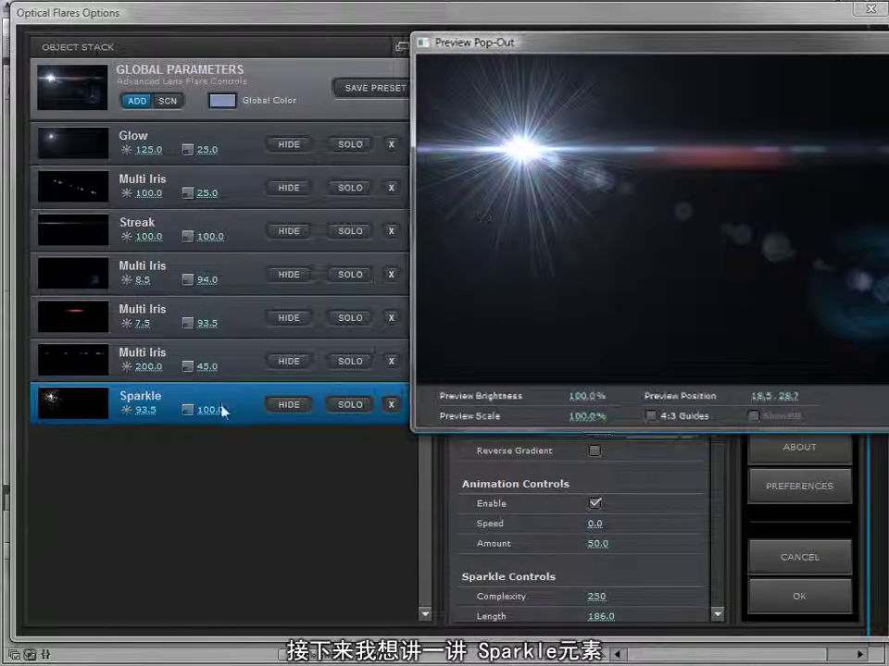
{"action": "left_click_drag", "start_coordinate": [574, 52], "coordinate": [157, 28]}
{"action": "left_click_drag", "start_coordinate": [609, 19], "coordinate": [750, 6]}
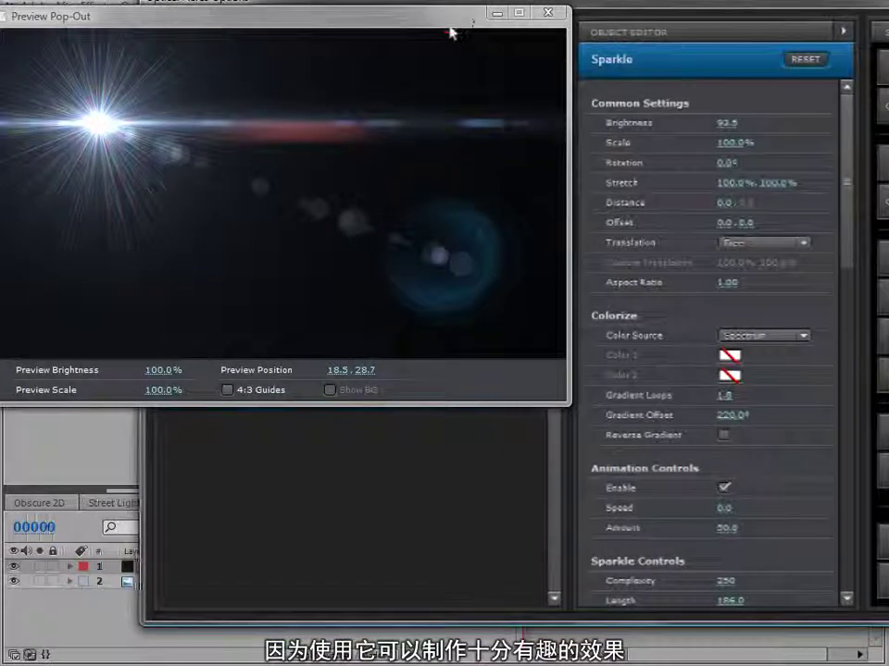
{"action": "left_click_drag", "start_coordinate": [437, 25], "coordinate": [437, 23]}
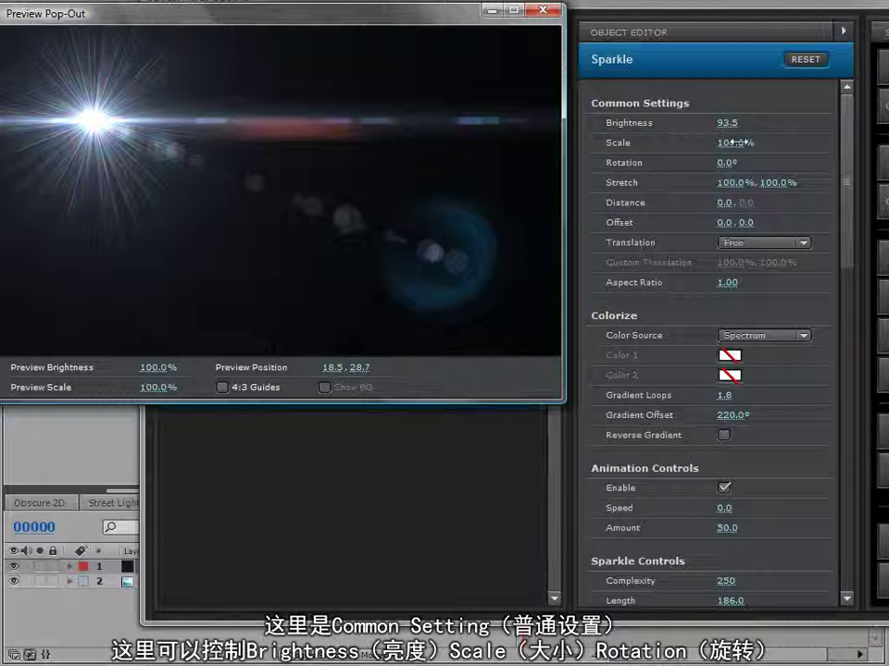
Step: Set the Sparkle object's rotation to 11.0° and turn off its animation
{"action": "left_click_drag", "start_coordinate": [733, 164], "coordinate": [748, 166]}
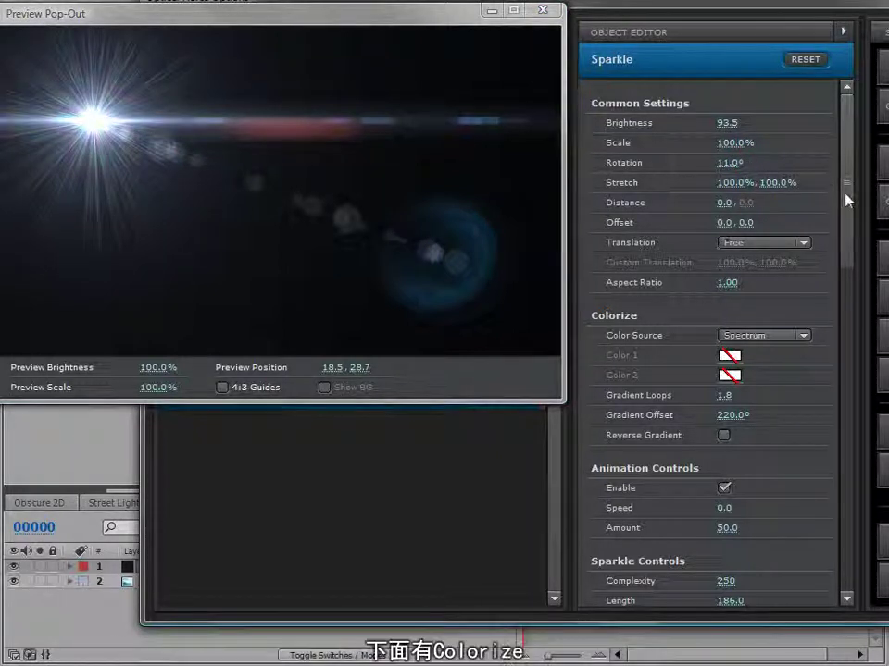
{"action": "scroll", "coordinate": [845, 199], "scroll_direction": "down", "scroll_amount": 3}
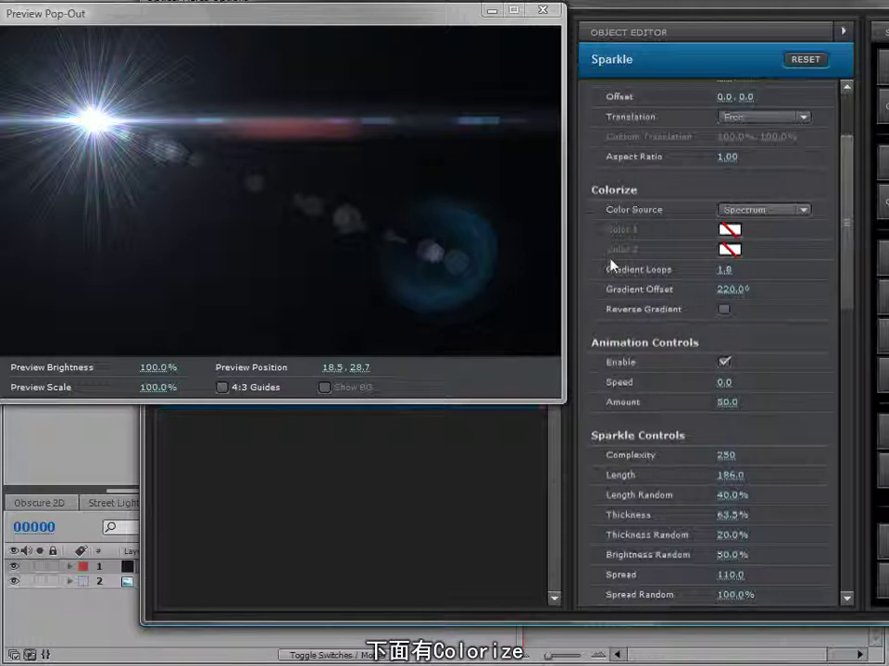
{"action": "scroll", "coordinate": [809, 234], "scroll_direction": "down", "scroll_amount": 2}
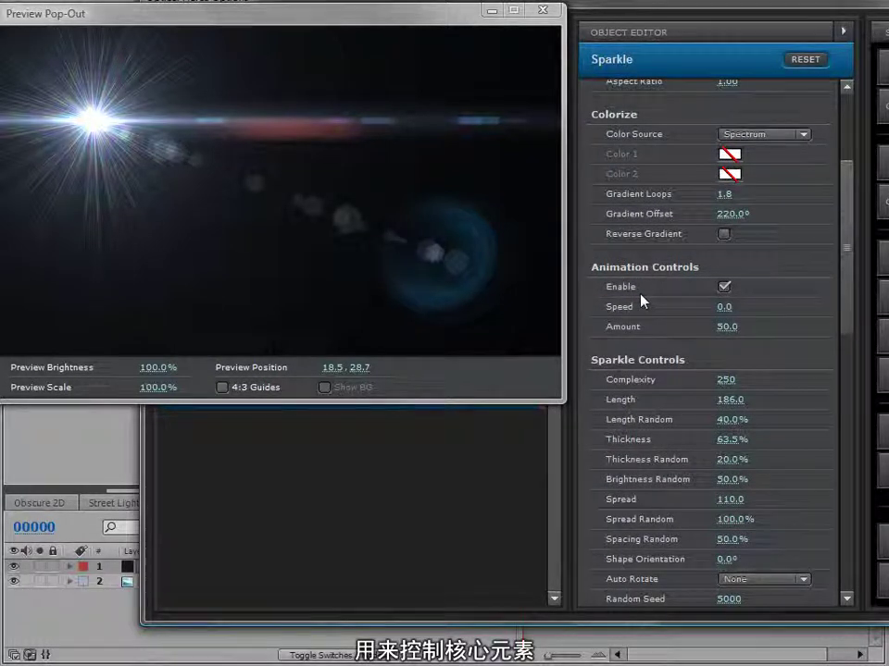
{"action": "left_click", "coordinate": [724, 286]}
{"action": "scroll", "coordinate": [851, 229], "scroll_direction": "down", "scroll_amount": 4}
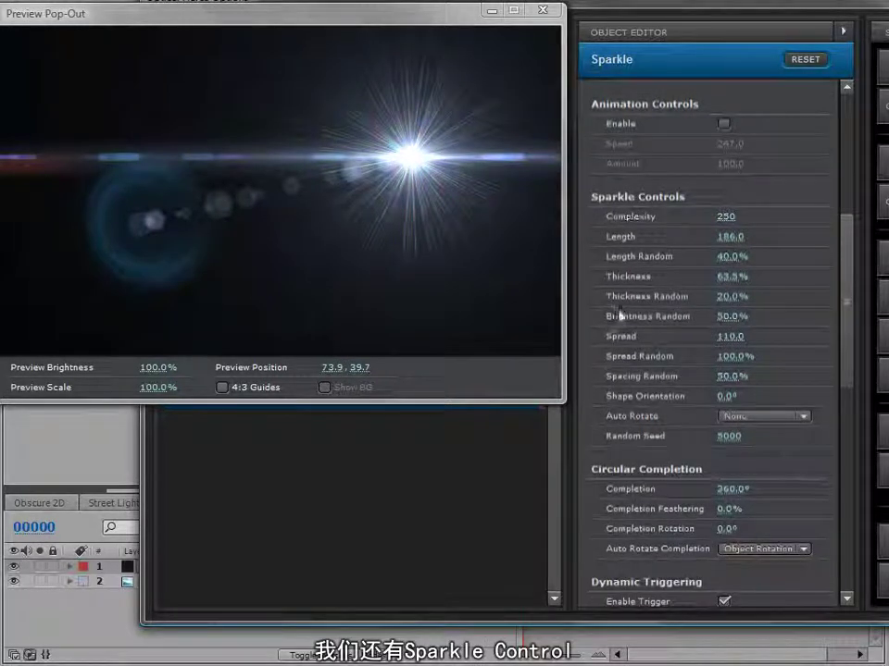
Step: Set the Sparkle's Complexity to 119, Length to 58.5 and Spread Random to 0%
{"action": "left_click_drag", "start_coordinate": [720, 217], "coordinate": [812, 226]}
{"action": "mouse_move", "coordinate": [728, 237]}
{"action": "left_mouse_down"}
{"action": "mouse_move", "coordinate": [466, 181]}
{"action": "mouse_move", "coordinate": [399, 252]}
{"action": "mouse_move", "coordinate": [491, 244]}
{"action": "mouse_move", "coordinate": [568, 274]}
{"action": "left_mouse_up"}
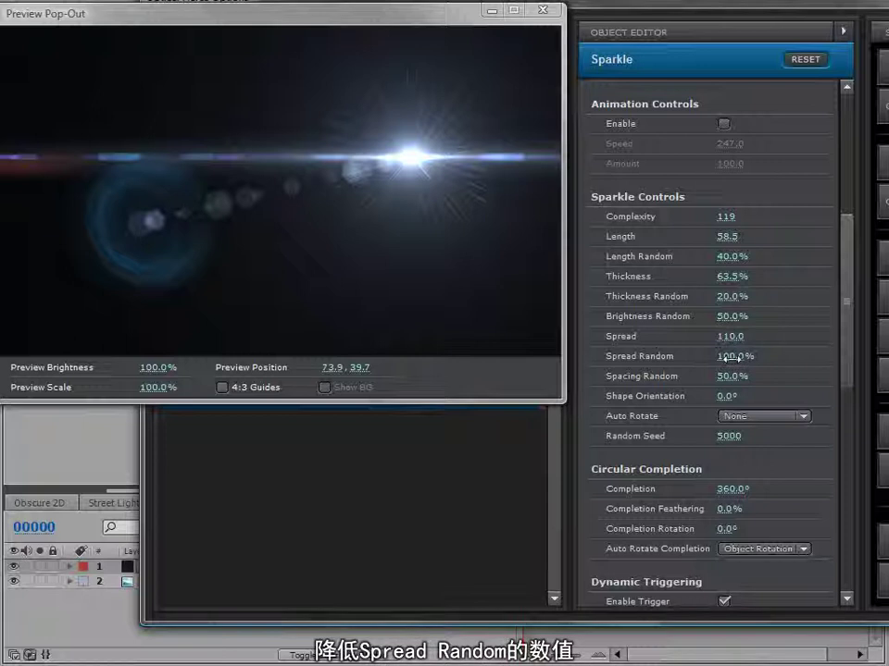
{"action": "left_click_drag", "start_coordinate": [740, 357], "coordinate": [539, 372]}
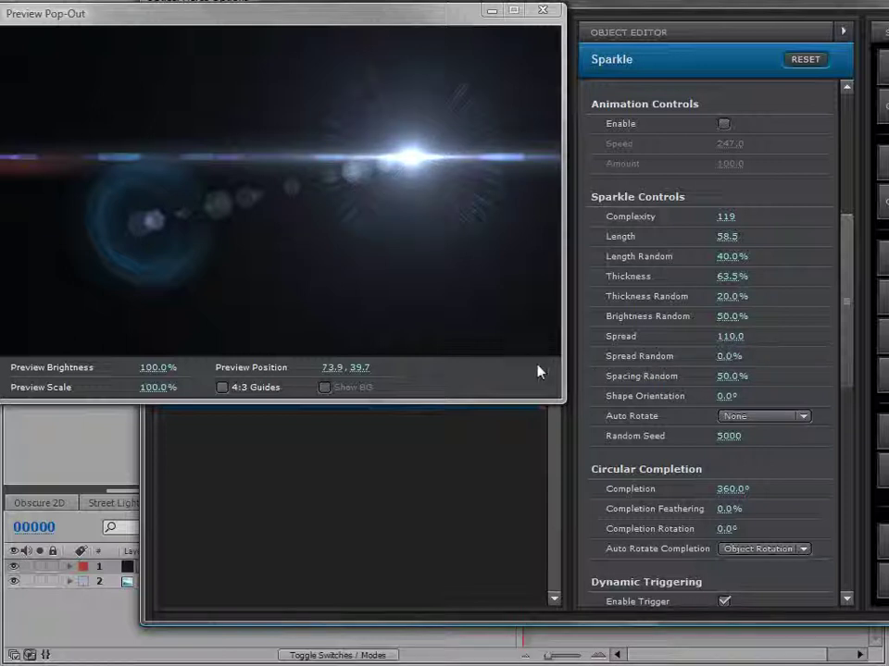
Step: Move the preview flare to 75.6, 44.7 and set the Sparkle's Thickness to 141.5%, Complexity to 188 and Brightness Random to 23.5%
{"action": "left_click_drag", "start_coordinate": [417, 169], "coordinate": [451, 192]}
{"action": "left_click_drag", "start_coordinate": [732, 276], "coordinate": [854, 275]}
{"action": "left_click_drag", "start_coordinate": [726, 218], "coordinate": [871, 214]}
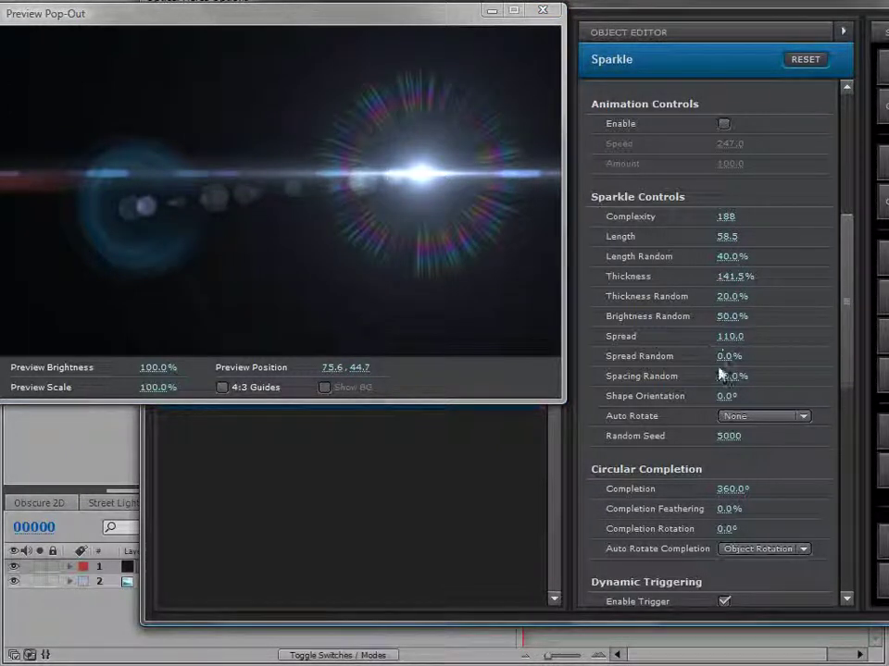
{"action": "mouse_move", "coordinate": [731, 356]}
{"action": "left_mouse_down"}
{"action": "mouse_move", "coordinate": [778, 357]}
{"action": "mouse_move", "coordinate": [715, 364]}
{"action": "left_mouse_up"}
{"action": "left_click_drag", "start_coordinate": [714, 316], "coordinate": [752, 324]}
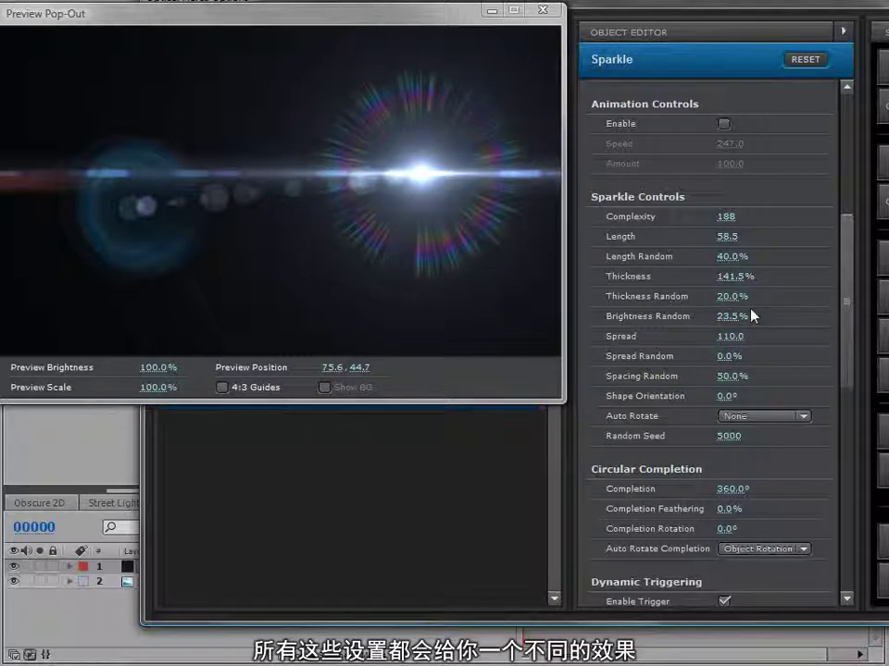
Step: Set the Sparkle's Gradient Loops to 3.1, change its Color Source to Custom, and restore the options window layout
{"action": "scroll", "coordinate": [852, 339], "scroll_direction": "up", "scroll_amount": 5}
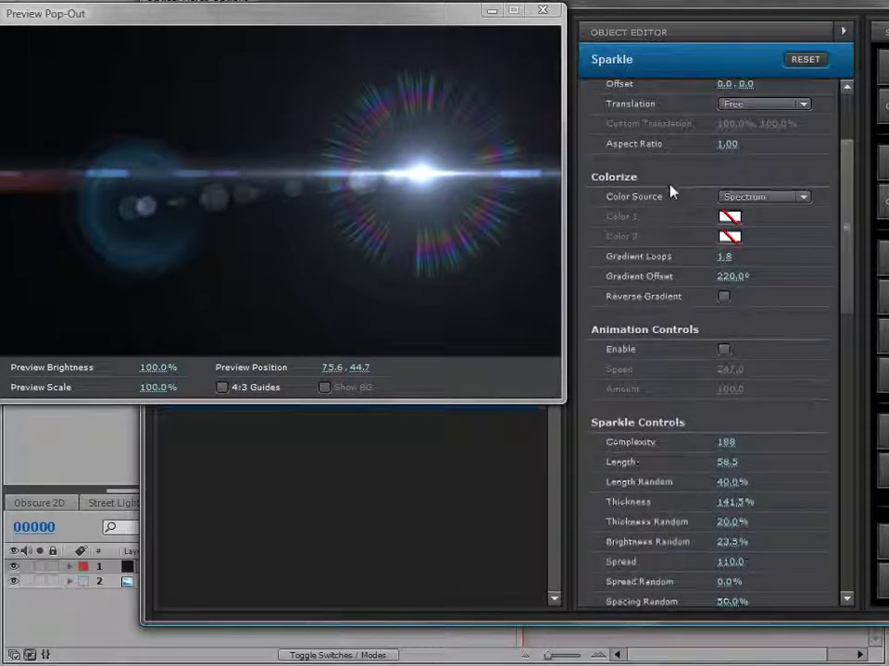
{"action": "left_click_drag", "start_coordinate": [722, 258], "coordinate": [746, 264]}
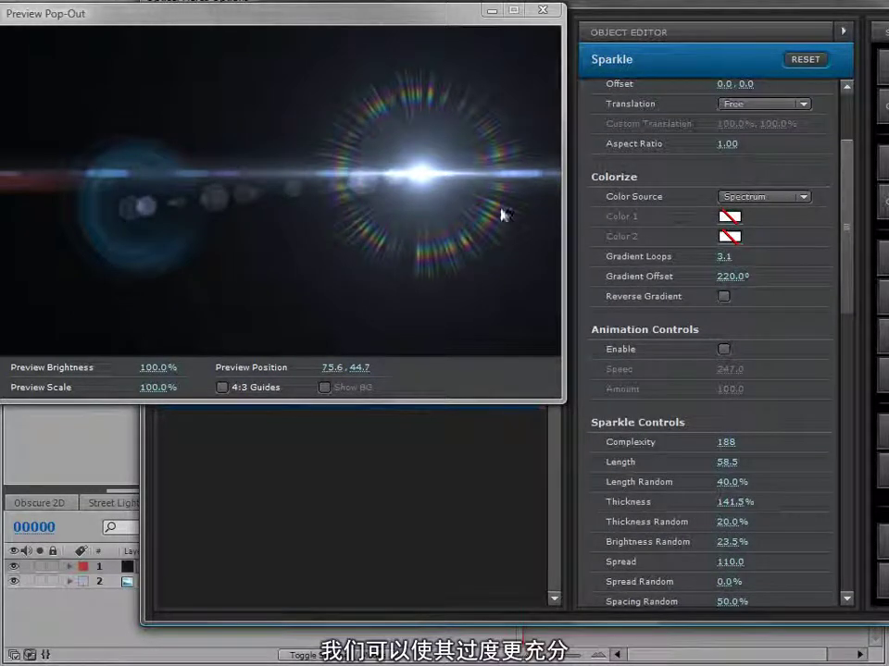
{"action": "left_click", "coordinate": [780, 192]}
{"action": "left_click", "coordinate": [764, 218]}
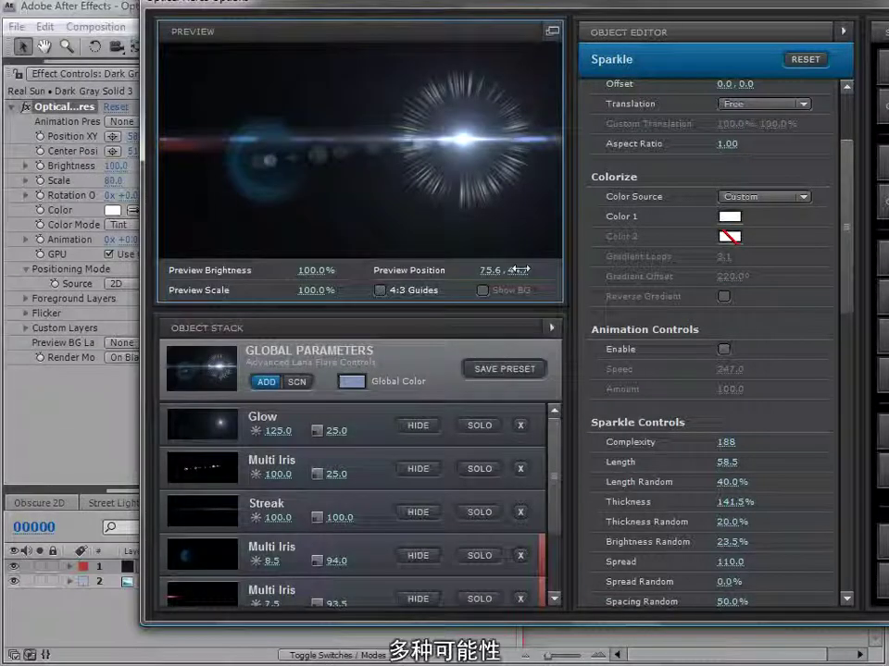
{"action": "left_click_drag", "start_coordinate": [488, 9], "coordinate": [354, 23]}
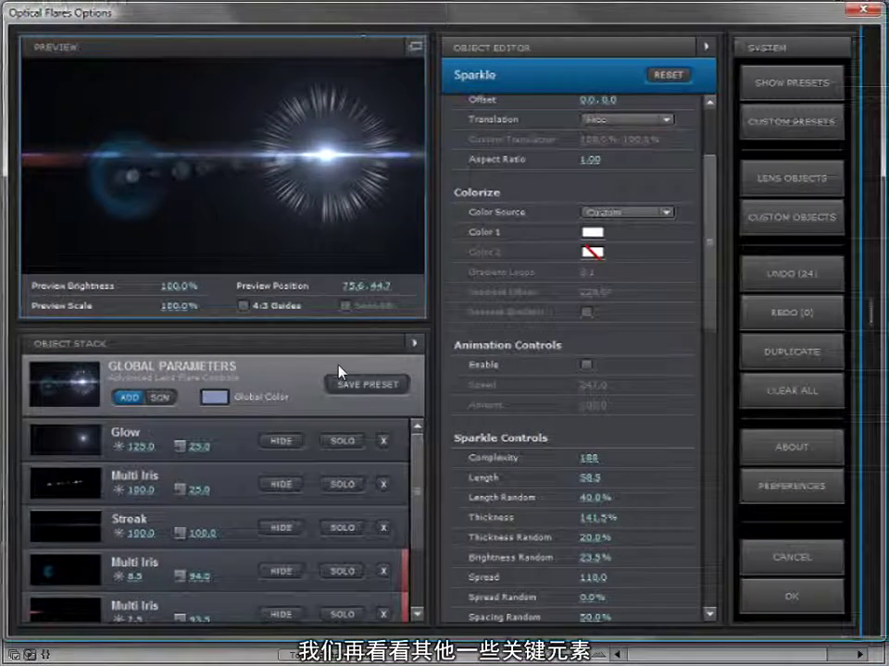
Step: Clear all objects from the flare and add the basic Glow and Multi Iris lens objects
{"action": "left_click", "coordinate": [774, 390]}
{"action": "left_click", "coordinate": [394, 347]}
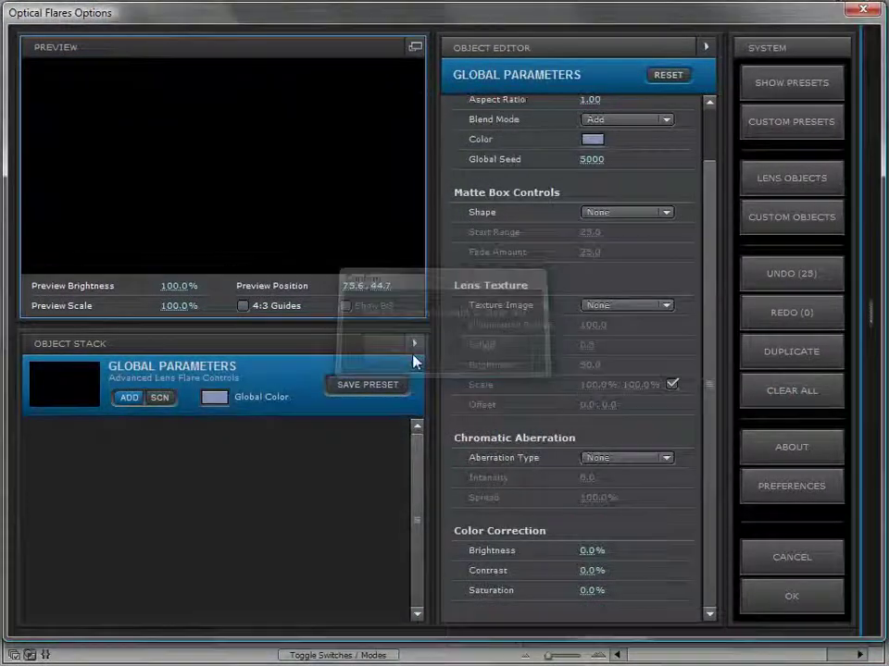
{"action": "left_click", "coordinate": [869, 297]}
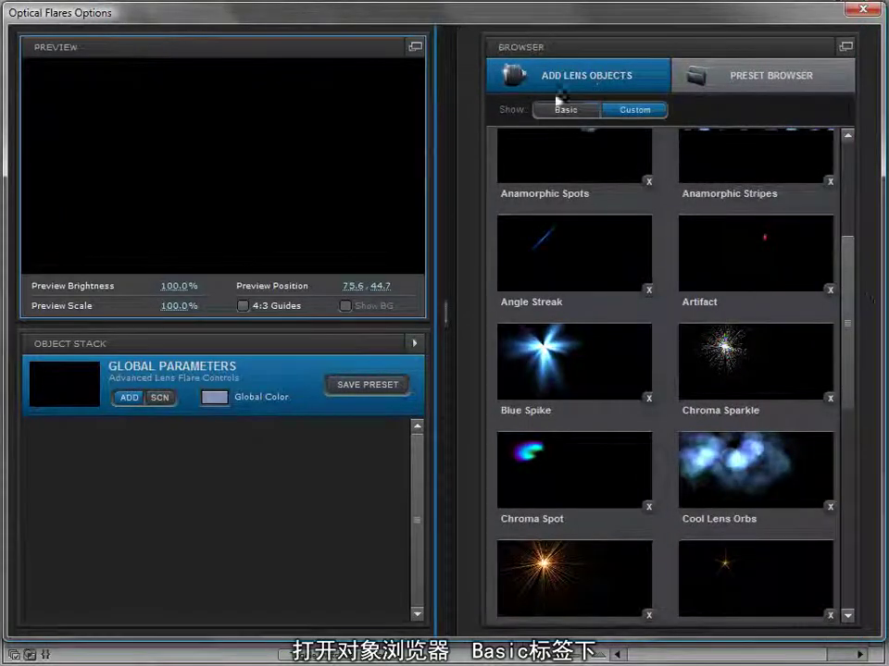
{"action": "left_click", "coordinate": [575, 117]}
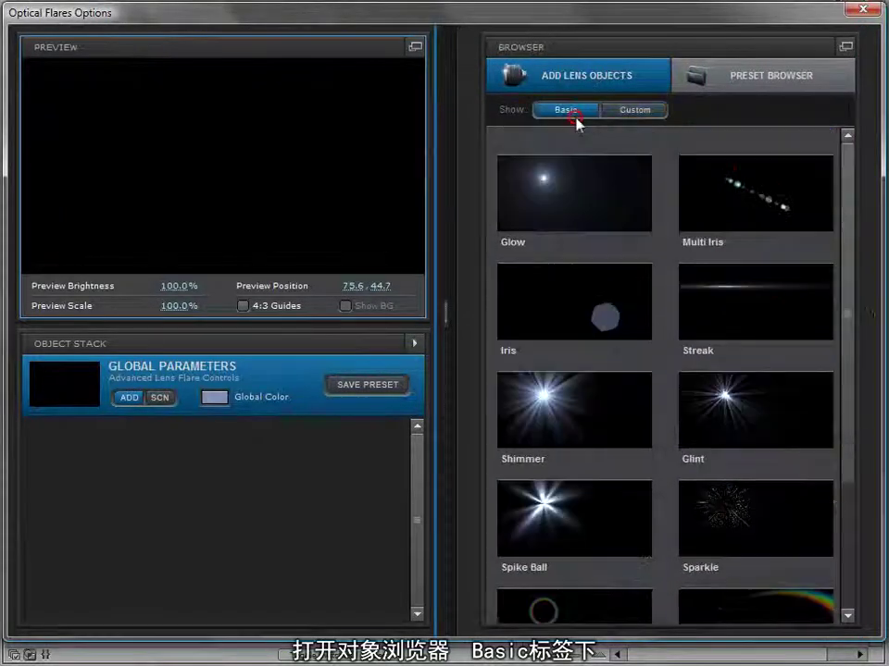
{"action": "left_click", "coordinate": [559, 190]}
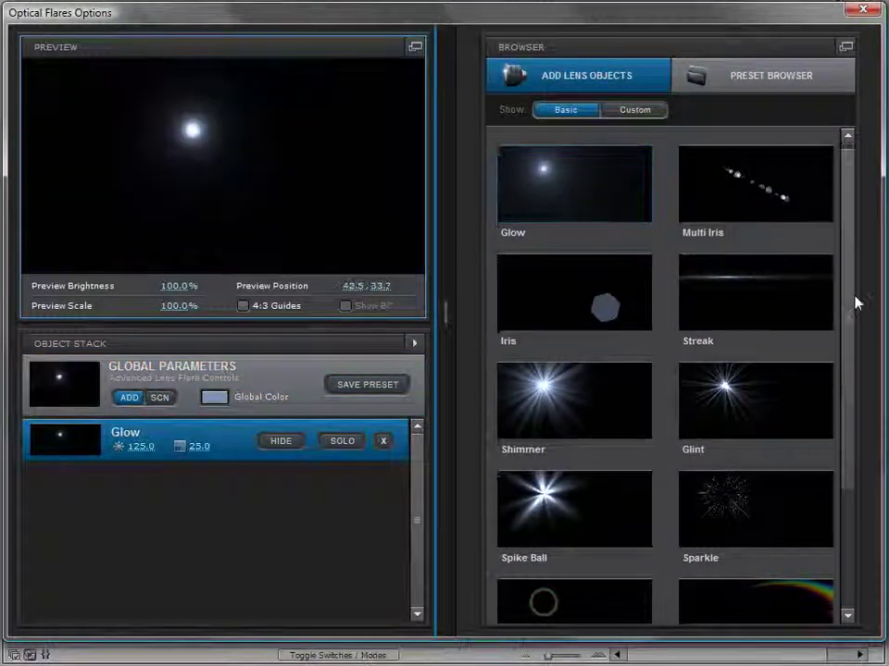
{"action": "left_click_drag", "start_coordinate": [854, 297], "coordinate": [853, 265]}
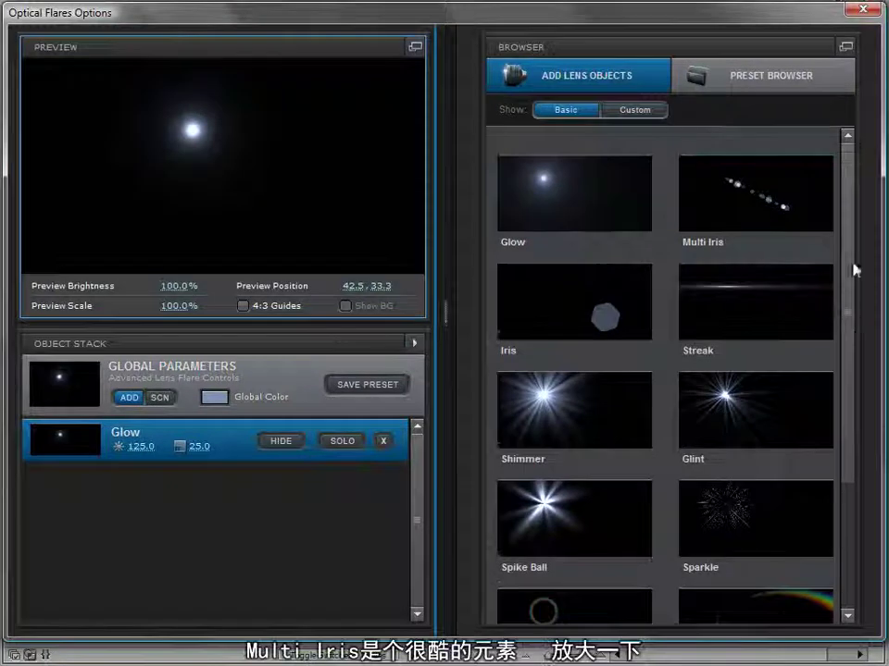
{"action": "left_click", "coordinate": [713, 208]}
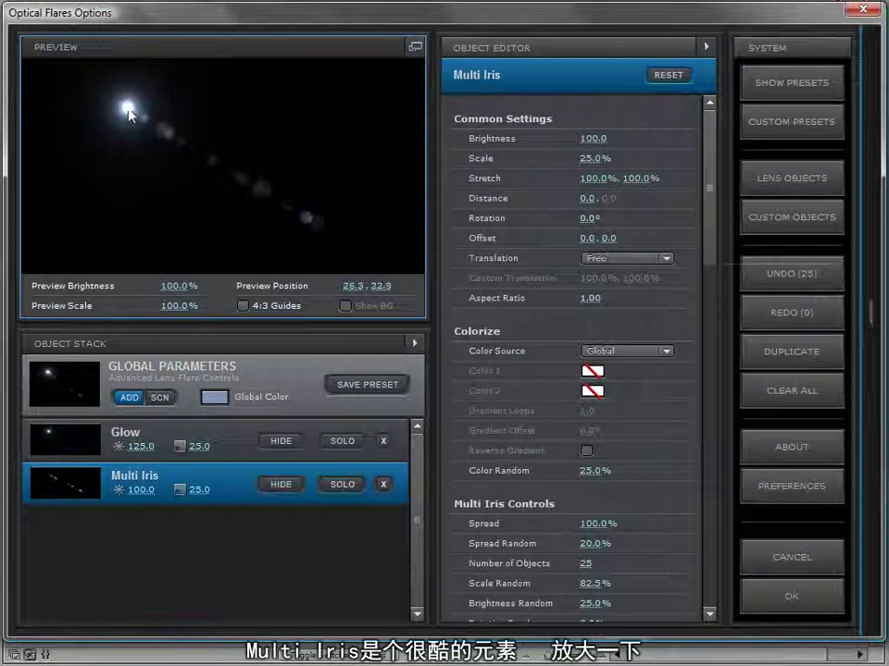
Step: Set the Multi Iris Brightness to 164.5, Scale to 54.5%, Spread to 127.5%, Spread Random to 56% and Number of Objects to 37
{"action": "left_click_drag", "start_coordinate": [584, 159], "coordinate": [734, 154]}
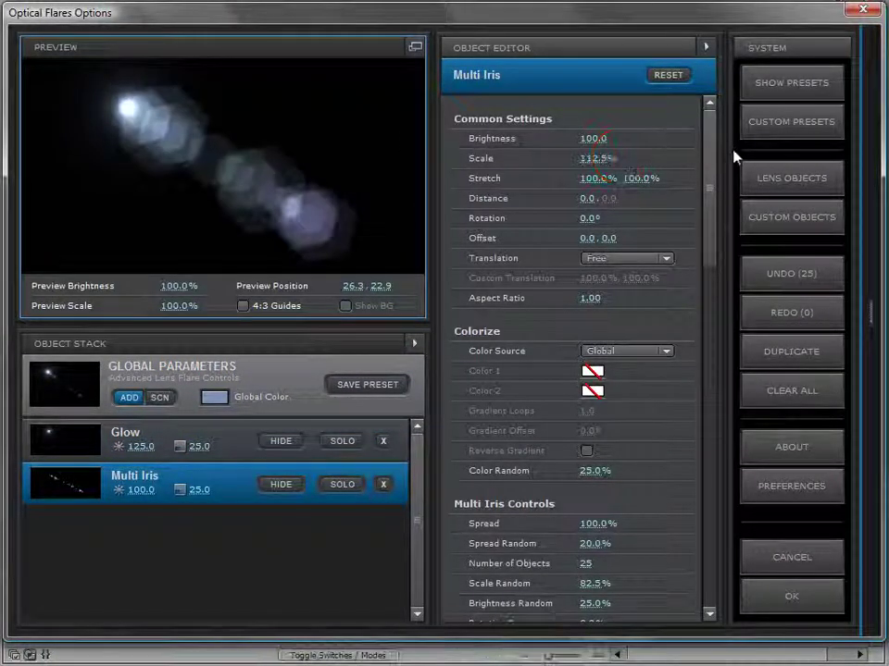
{"action": "left_click_drag", "start_coordinate": [597, 137], "coordinate": [711, 231]}
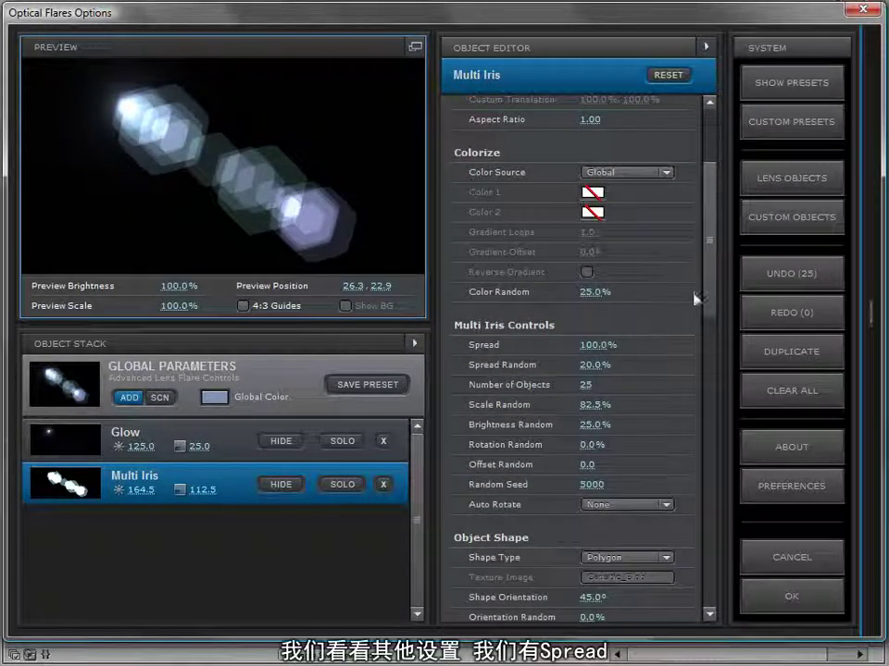
{"action": "left_click_drag", "start_coordinate": [583, 352], "coordinate": [660, 363]}
{"action": "left_click_drag", "start_coordinate": [111, 137], "coordinate": [135, 148]}
{"action": "left_click_drag", "start_coordinate": [220, 491], "coordinate": [108, 504]}
{"action": "left_click_drag", "start_coordinate": [591, 386], "coordinate": [639, 389]}
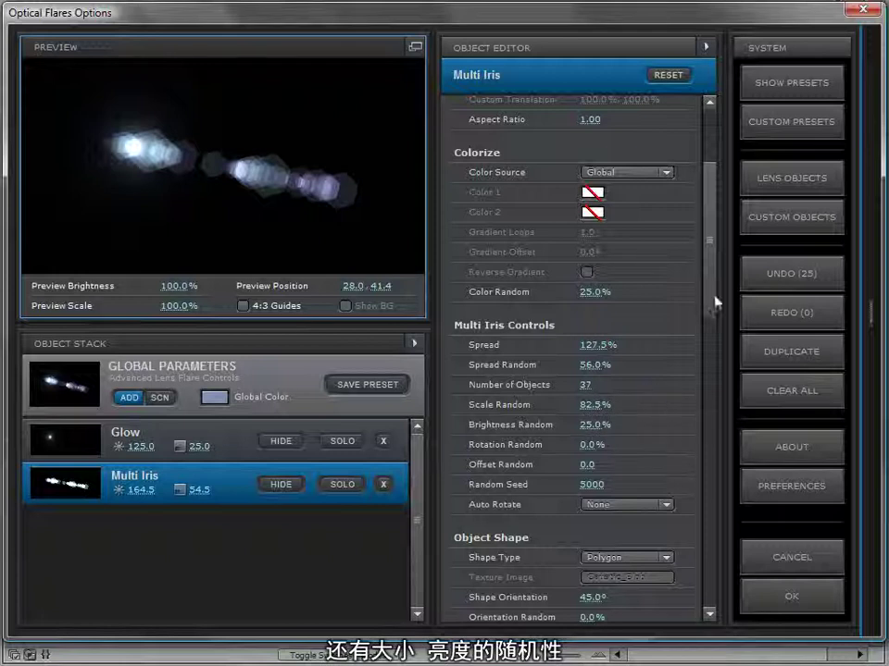
Step: Set the Multi Iris Random Seed to 5012, move the preview flare to 74.8, 26.1, and set the object's Brightness to 77.0
{"action": "scroll", "coordinate": [718, 300], "scroll_direction": "down", "scroll_amount": 3}
{"action": "left_click_drag", "start_coordinate": [592, 374], "coordinate": [648, 376]}
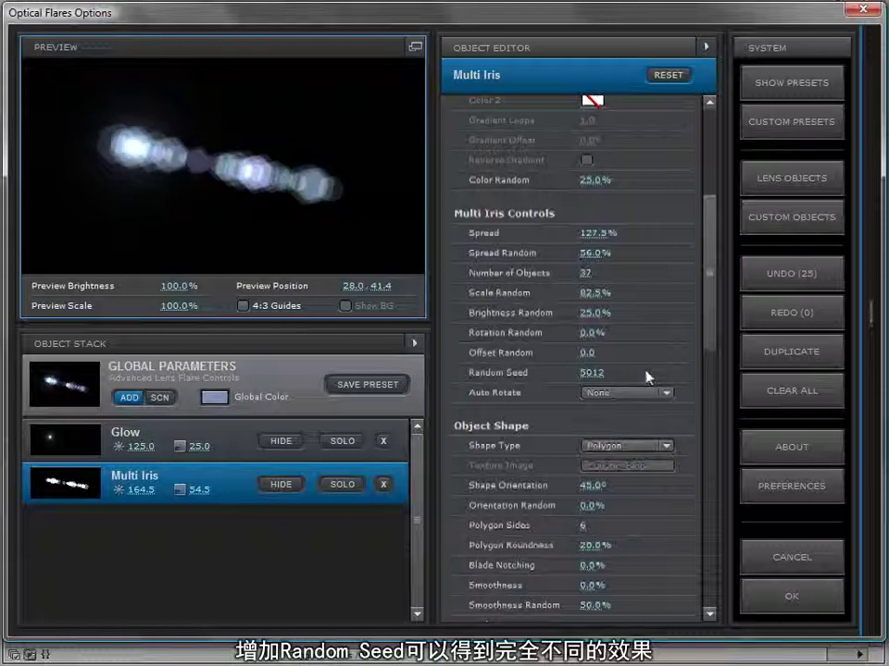
{"action": "left_click", "coordinate": [319, 107]}
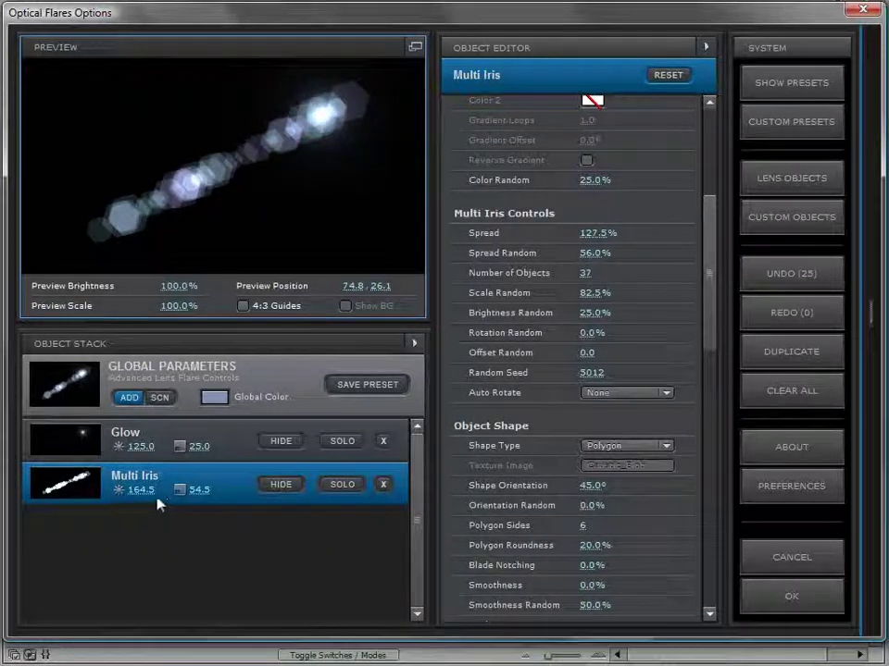
{"action": "left_click_drag", "start_coordinate": [147, 492], "coordinate": [4, 500]}
Step: Change the Multi Iris Shape Type to Circle
{"action": "left_click_drag", "start_coordinate": [712, 290], "coordinate": [702, 325]}
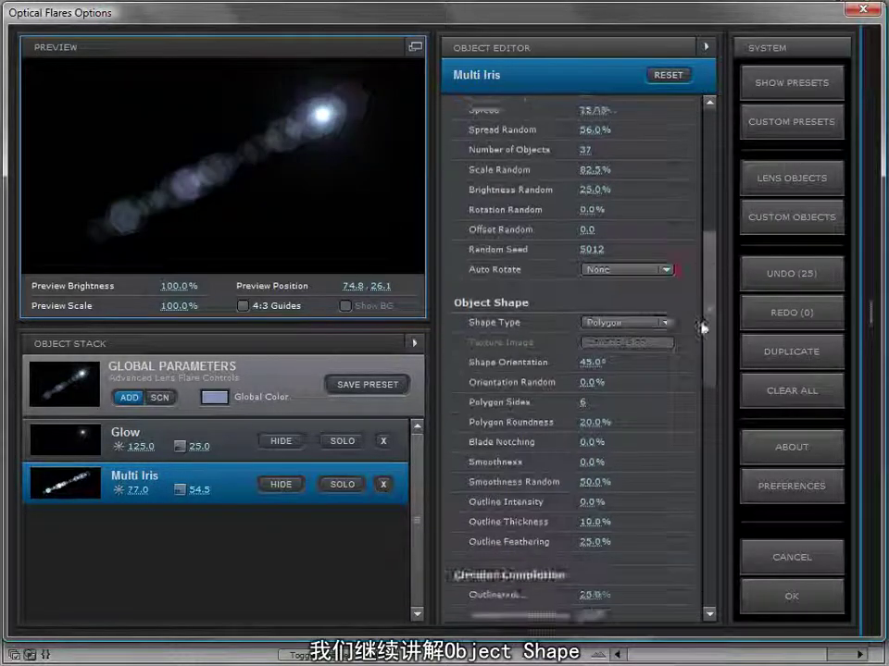
{"action": "scroll", "coordinate": [526, 241], "scroll_direction": "down", "scroll_amount": 3}
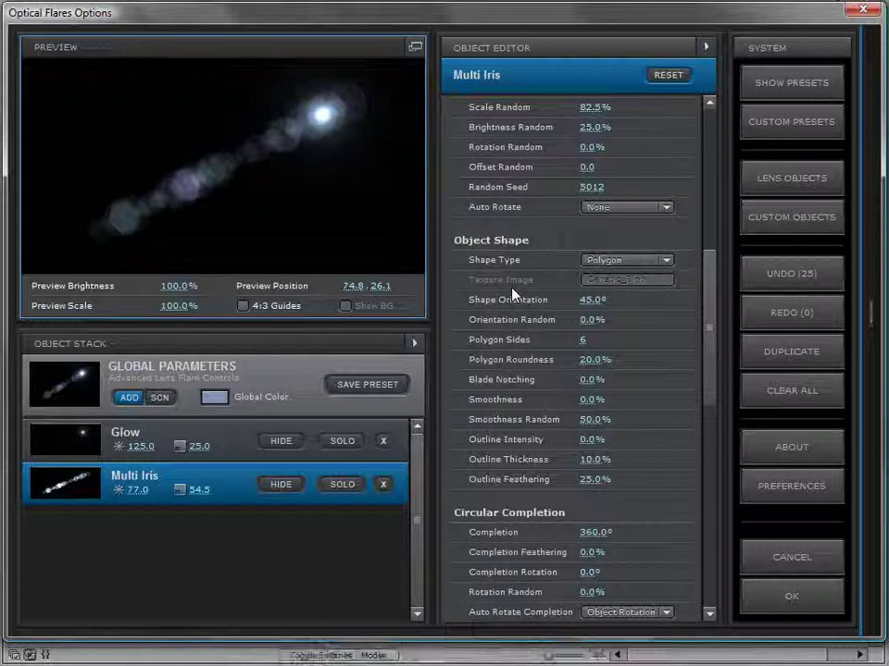
{"action": "left_click", "coordinate": [626, 262]}
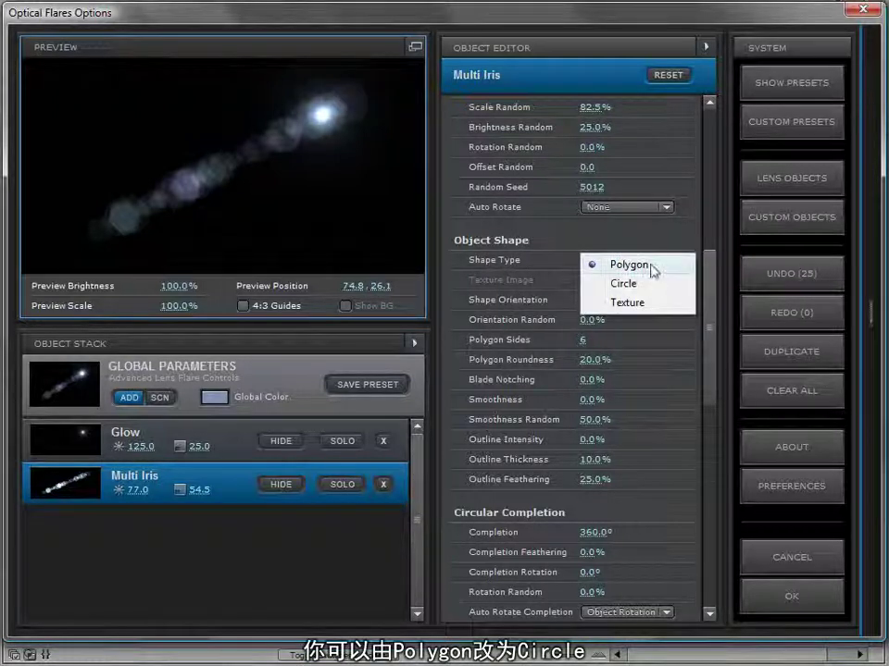
{"action": "left_click", "coordinate": [648, 265]}
{"action": "left_click", "coordinate": [627, 269]}
{"action": "left_click", "coordinate": [623, 283]}
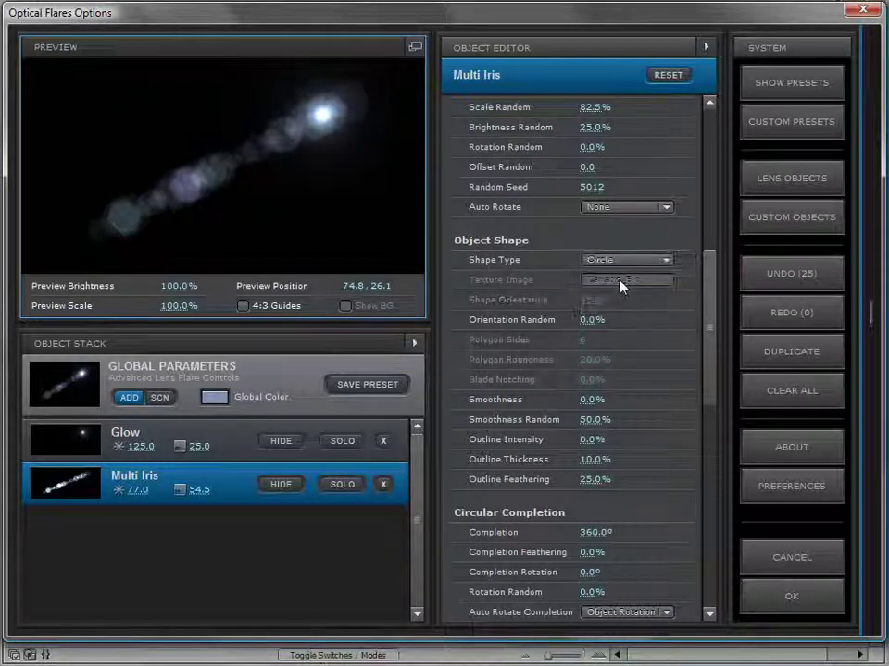
{"action": "left_click", "coordinate": [626, 267]}
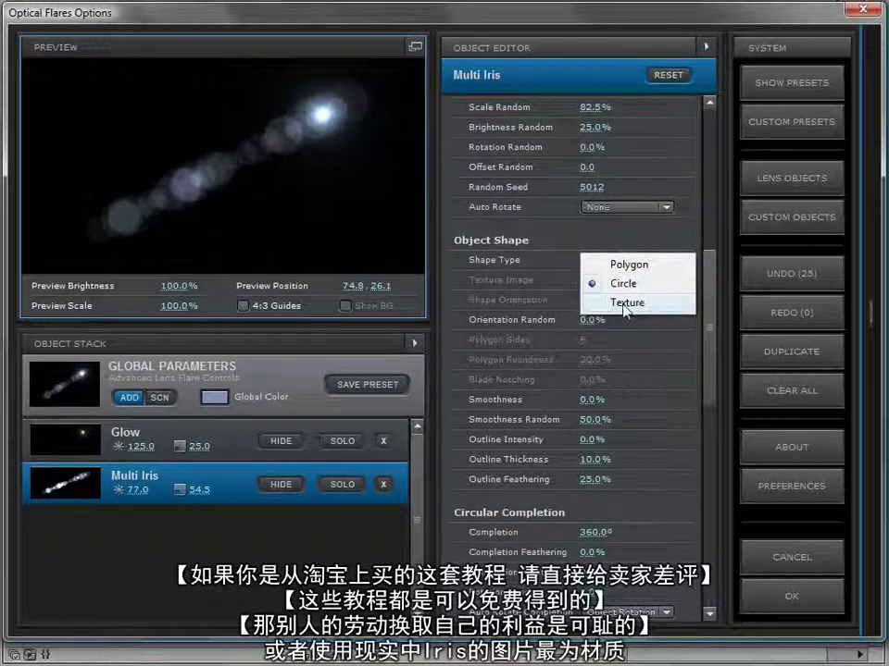
{"action": "left_click", "coordinate": [643, 239]}
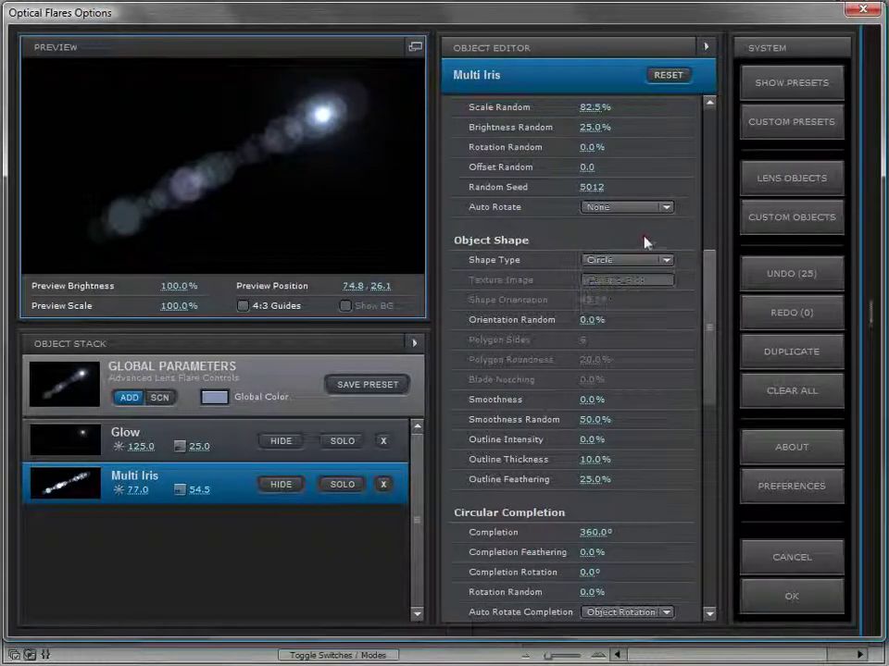
Step: Set the Multi Iris Number of Objects to 18, Scale to 111.0 and Brightness to 138.5, and move the preview flare to 97.8, 17.7
{"action": "left_click_drag", "start_coordinate": [713, 320], "coordinate": [646, 268]}
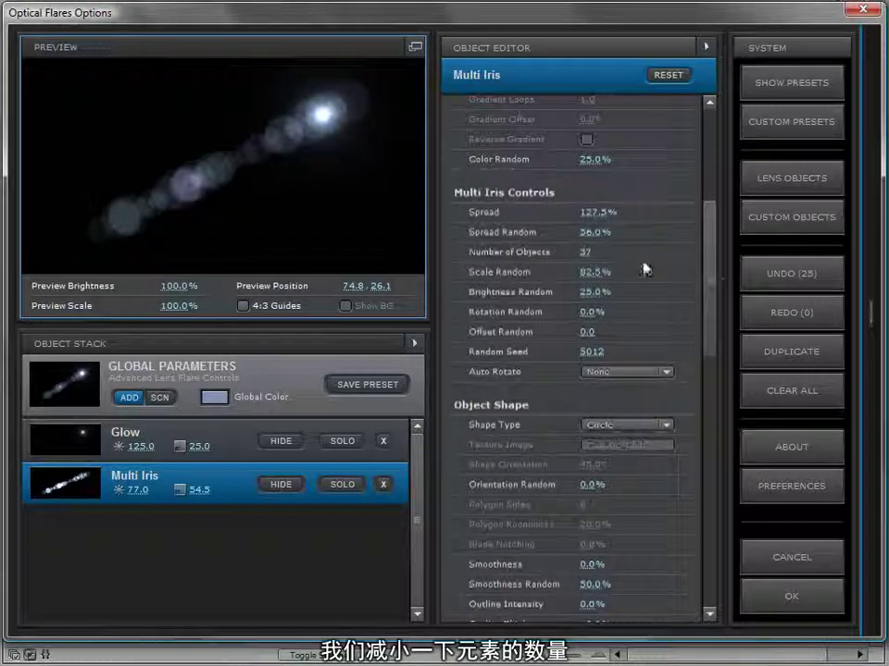
{"action": "left_click_drag", "start_coordinate": [589, 251], "coordinate": [390, 198]}
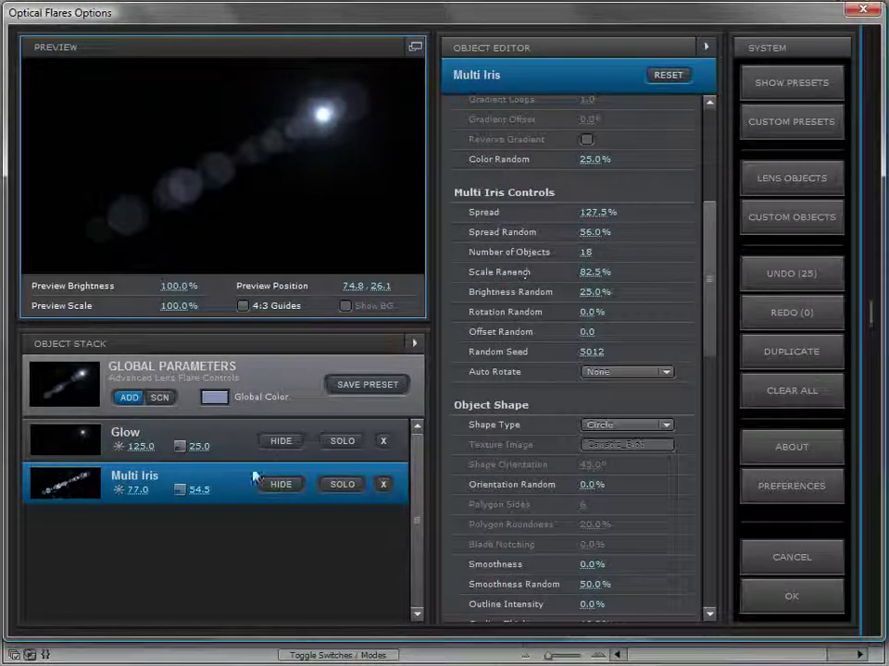
{"action": "left_click_drag", "start_coordinate": [199, 489], "coordinate": [298, 489]}
{"action": "left_click_drag", "start_coordinate": [143, 486], "coordinate": [237, 492]}
{"action": "left_click_drag", "start_coordinate": [408, 130], "coordinate": [417, 93]}
Step: Set the Multi Iris Shape Type to Polygon with 5 Polygon Sides and a Polygon Roundness of 33%
{"action": "scroll", "coordinate": [705, 270], "scroll_direction": "down", "scroll_amount": 1}
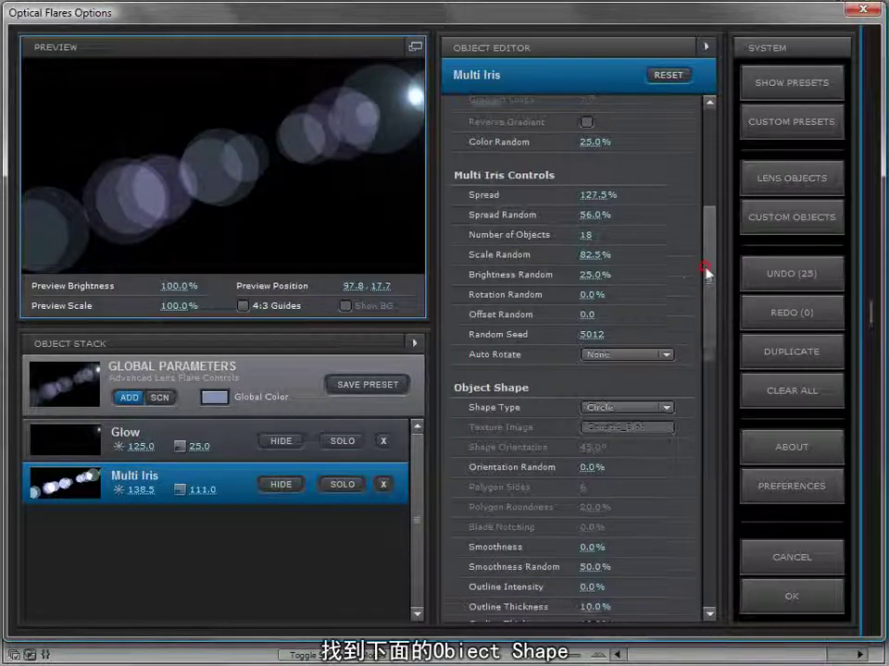
{"action": "scroll", "coordinate": [706, 271], "scroll_direction": "down", "scroll_amount": 5}
{"action": "left_click", "coordinate": [606, 256]}
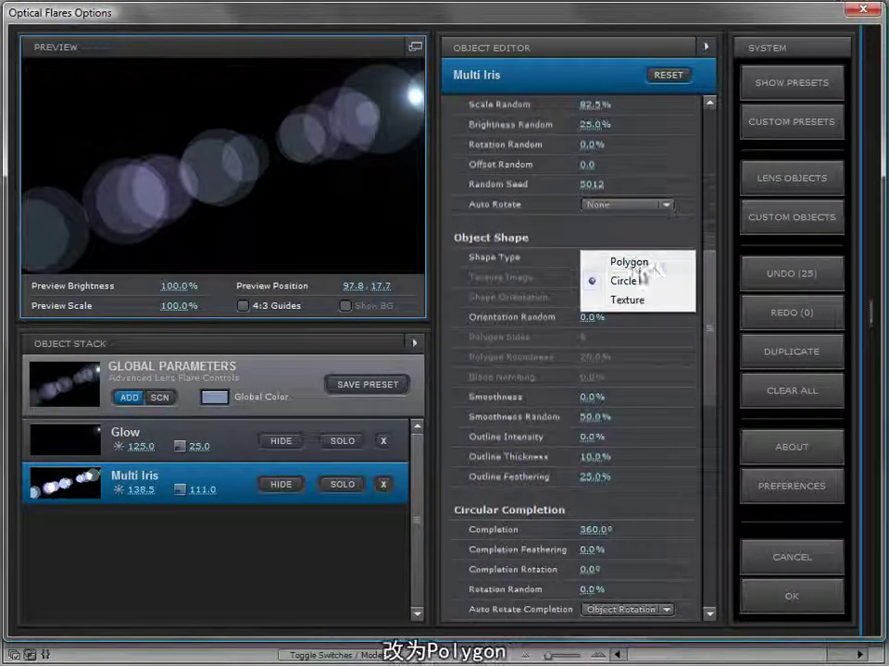
{"action": "left_click", "coordinate": [626, 263]}
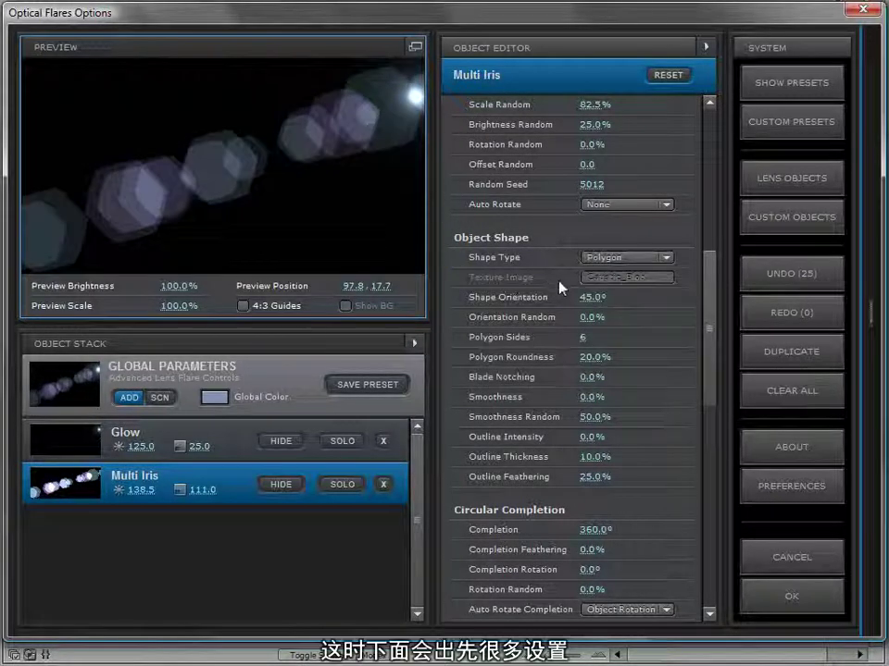
{"action": "left_click", "coordinate": [582, 337]}
{"action": "type", "text": "3"}
{"action": "key", "text": "Return"}
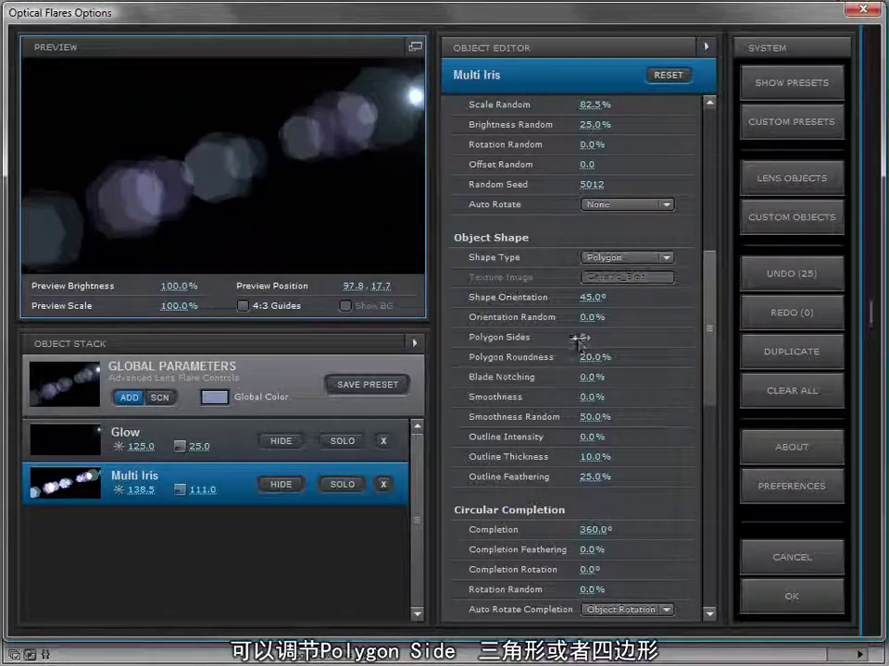
{"action": "left_click_drag", "start_coordinate": [578, 338], "coordinate": [582, 338]}
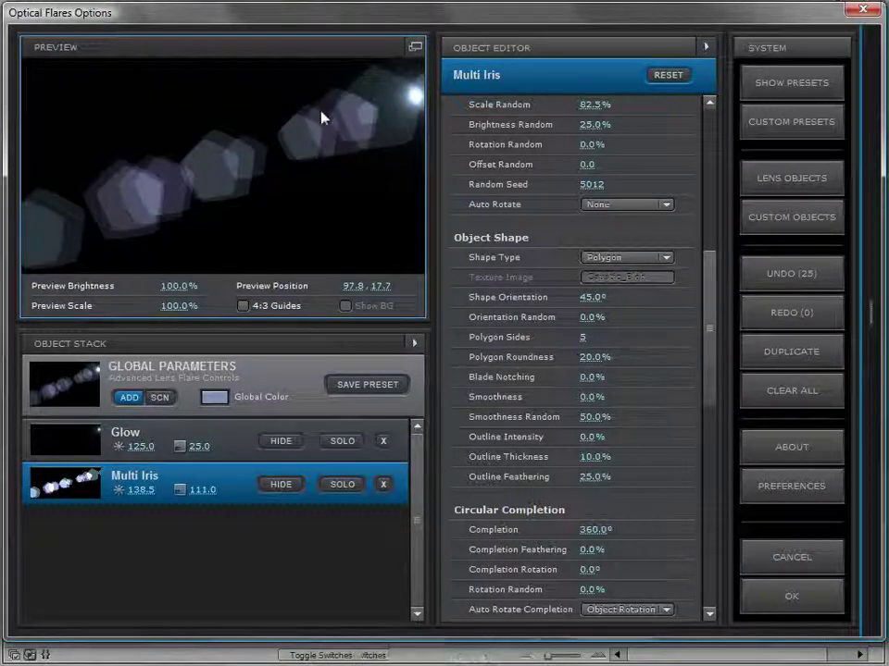
{"action": "left_click_drag", "start_coordinate": [587, 397], "coordinate": [497, 386]}
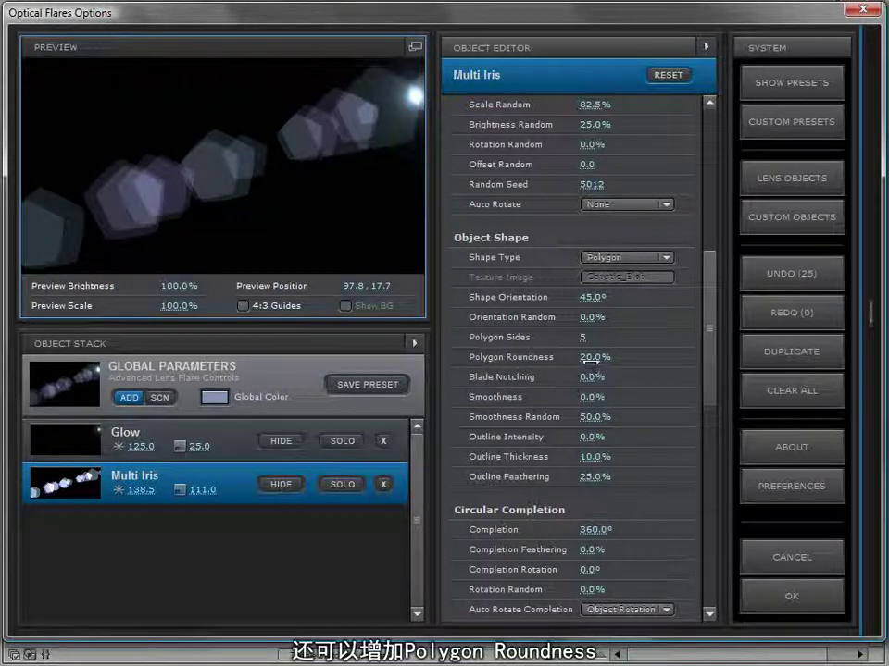
{"action": "mouse_move", "coordinate": [587, 357]}
{"action": "left_mouse_down"}
{"action": "mouse_move", "coordinate": [679, 359]}
{"action": "mouse_move", "coordinate": [458, 384]}
{"action": "mouse_move", "coordinate": [597, 356]}
{"action": "left_mouse_up"}
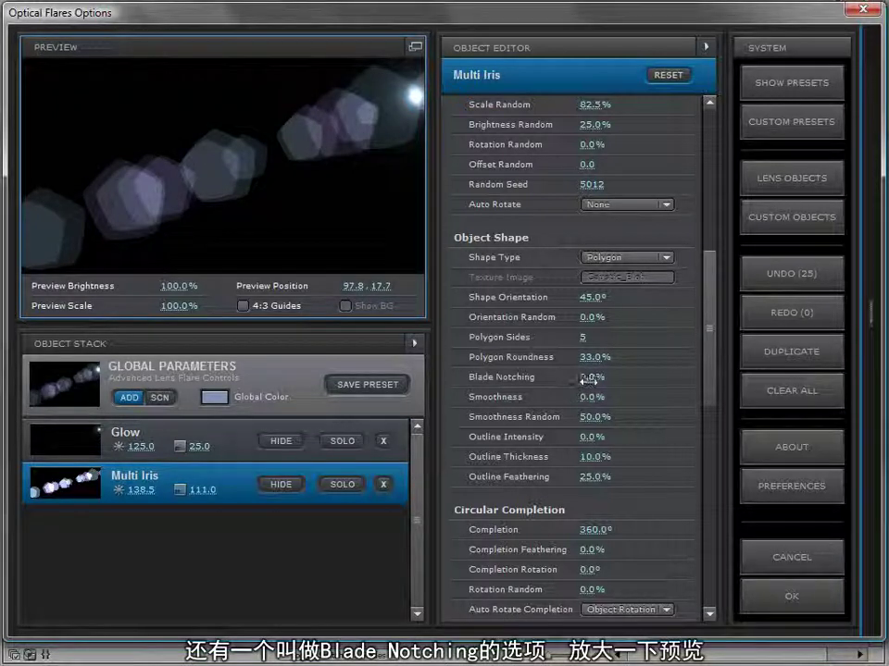
Step: Pop out the preview into its own window, set Blade Notching to 100% and move the preview flare to 74.4, 47.9
{"action": "left_click", "coordinate": [418, 44]}
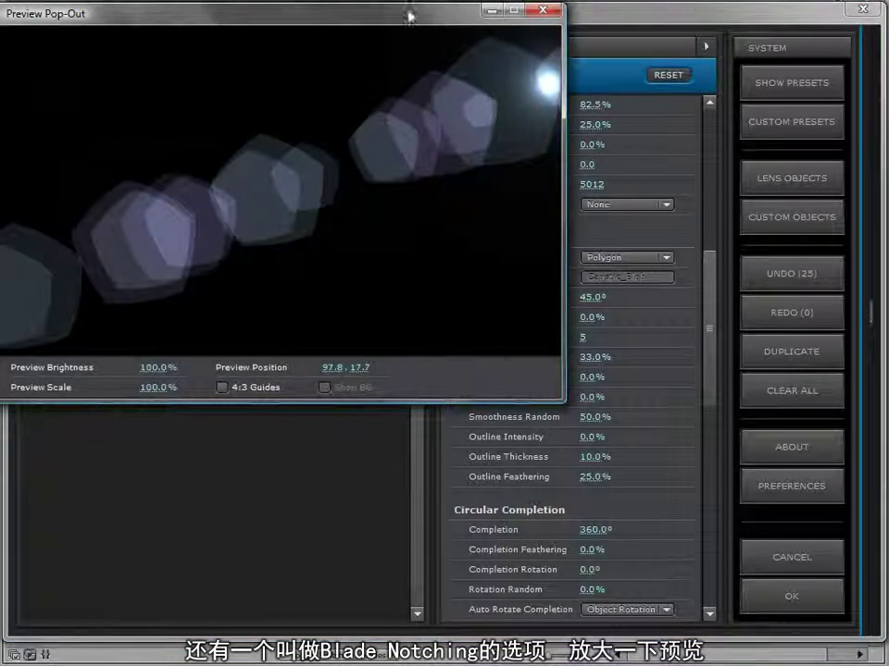
{"action": "left_click_drag", "start_coordinate": [397, 66], "coordinate": [320, 73]}
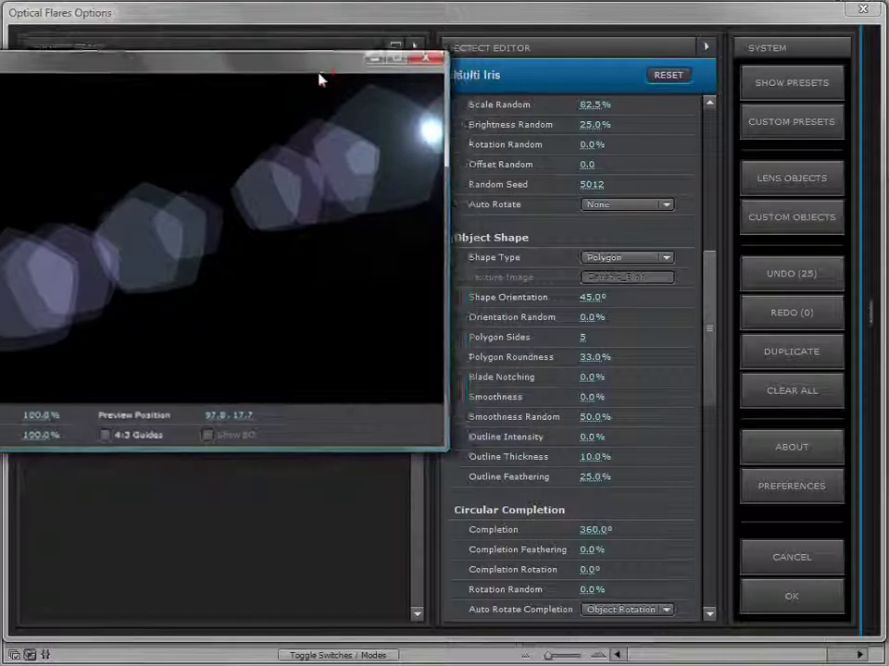
{"action": "left_click_drag", "start_coordinate": [593, 378], "coordinate": [839, 371]}
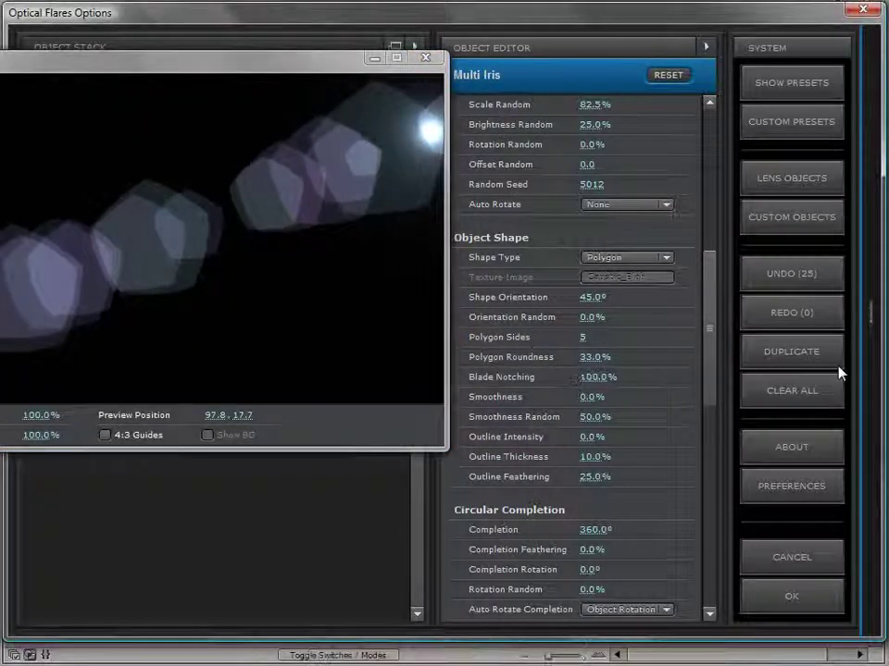
{"action": "left_click_drag", "start_coordinate": [292, 199], "coordinate": [297, 229]}
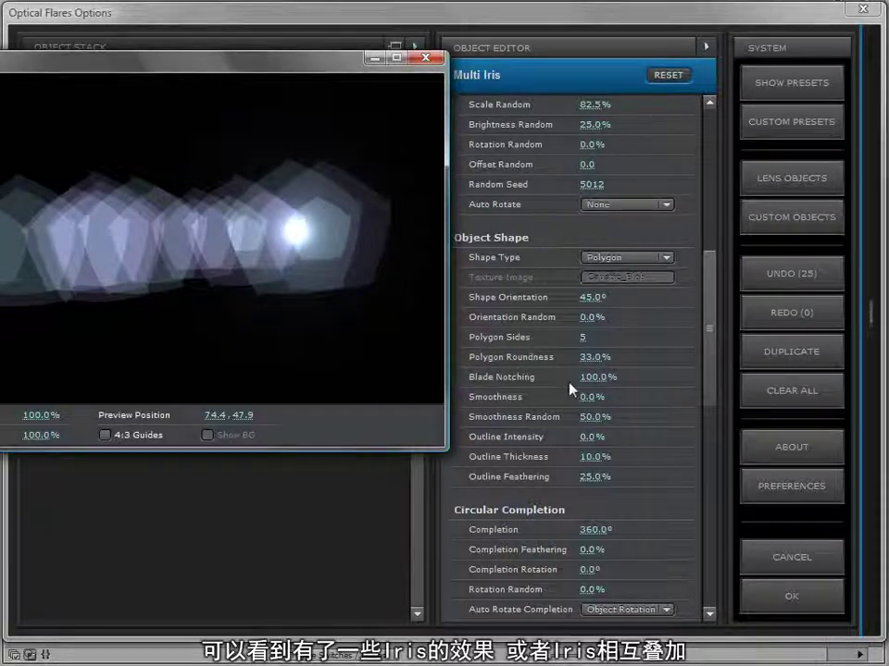
Step: Set the Multi Iris Blade Notching back to 0%
{"action": "left_click", "coordinate": [597, 376]}
{"action": "left_click", "coordinate": [599, 378]}
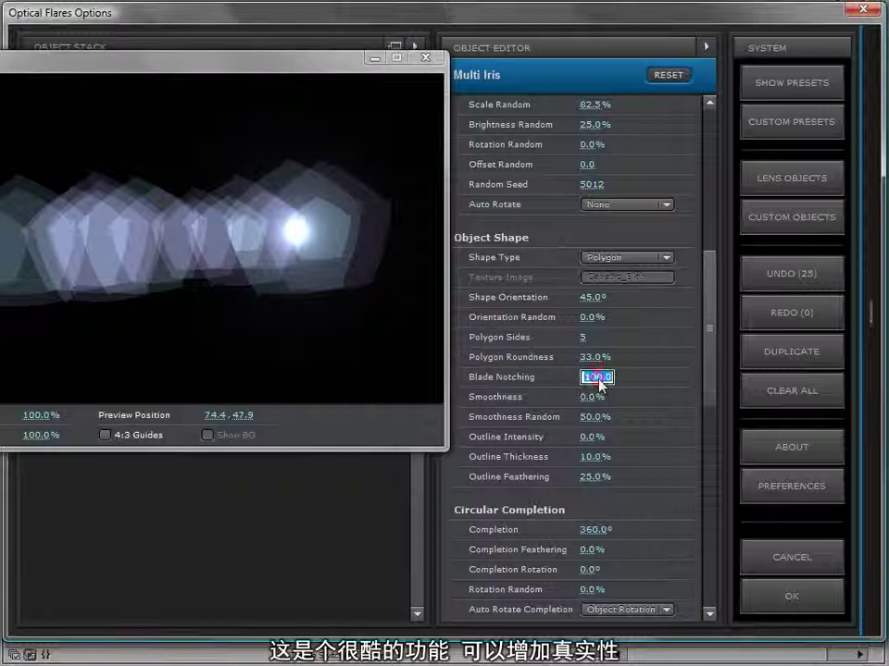
{"action": "type", "text": "0"}
{"action": "key", "text": "Return"}
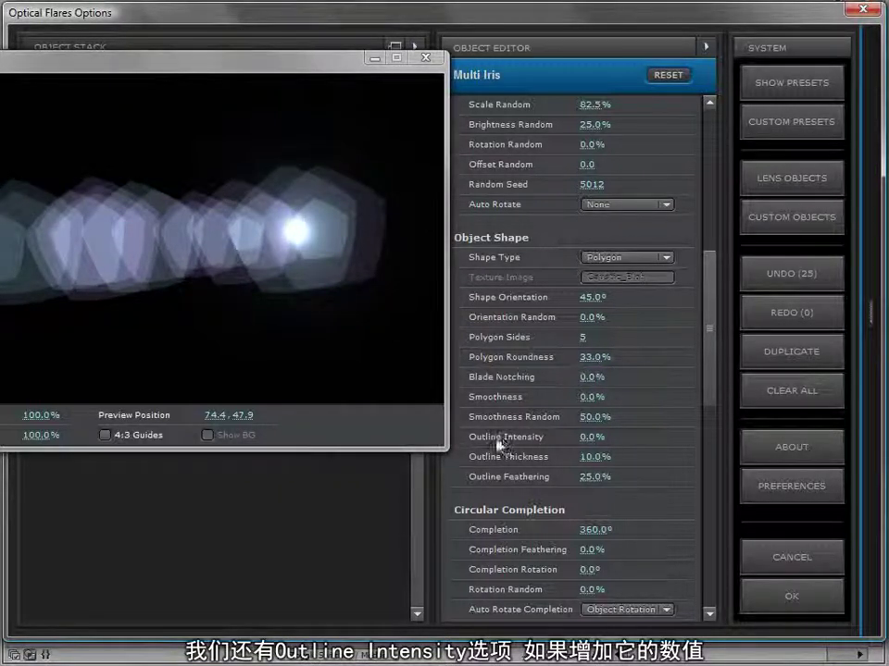
Step: Set the Multi Iris Outline Intensity to 36%, Outline Thickness to 5% and Smoothness to 1.5%, moving the preview flare to 77.3, 22.9
{"action": "left_click_drag", "start_coordinate": [592, 437], "coordinate": [638, 434]}
{"action": "left_click_drag", "start_coordinate": [591, 457], "coordinate": [580, 460]}
{"action": "left_click_drag", "start_coordinate": [370, 155], "coordinate": [361, 165]}
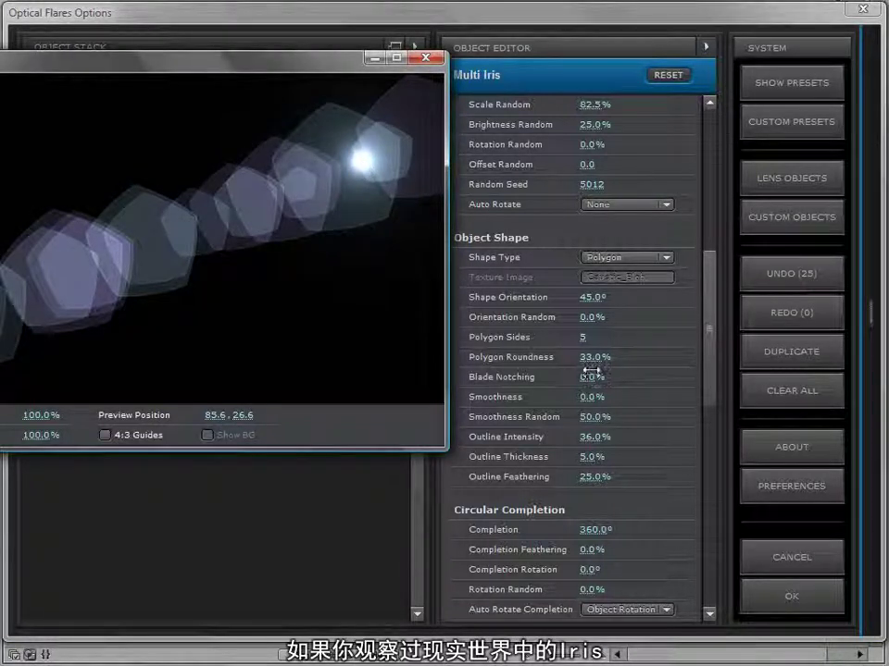
{"action": "left_click", "coordinate": [585, 399]}
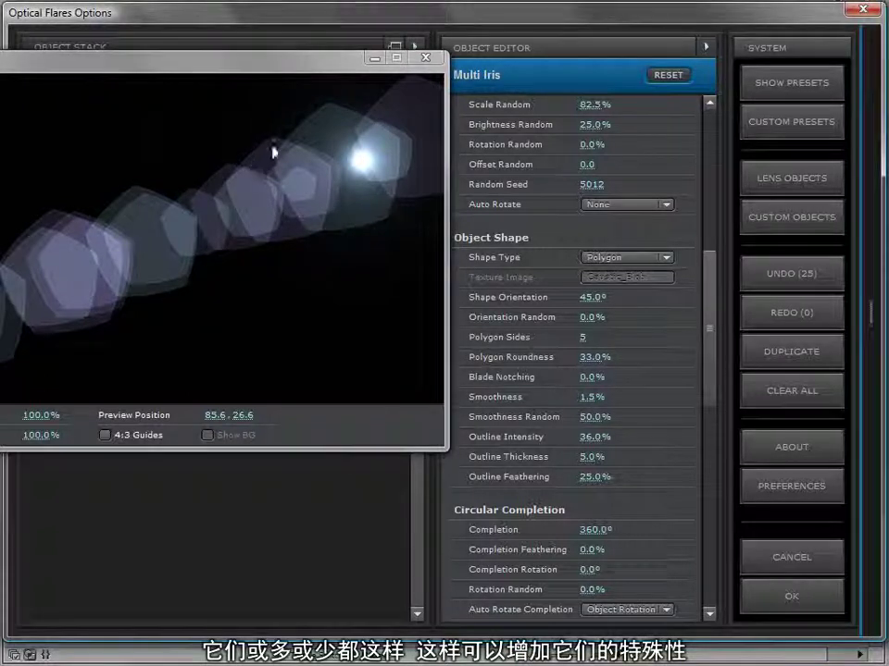
{"action": "left_click_drag", "start_coordinate": [272, 149], "coordinate": [314, 150]}
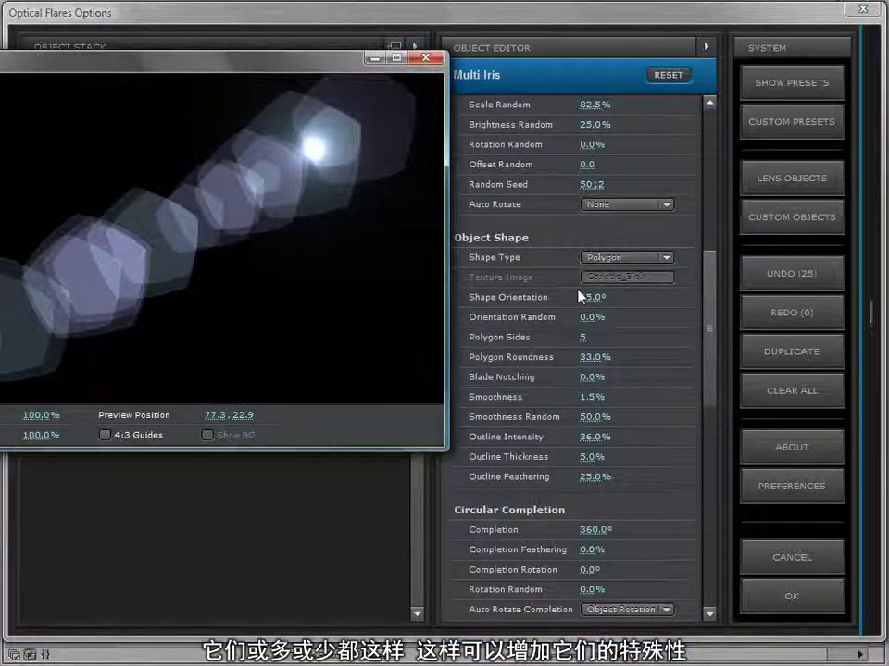
Step: Close the preview pop-out, set the Multi Iris Scale to 21.0 and move the preview flare to 40.1, 20.9
{"action": "left_click_drag", "start_coordinate": [708, 318], "coordinate": [713, 375]}
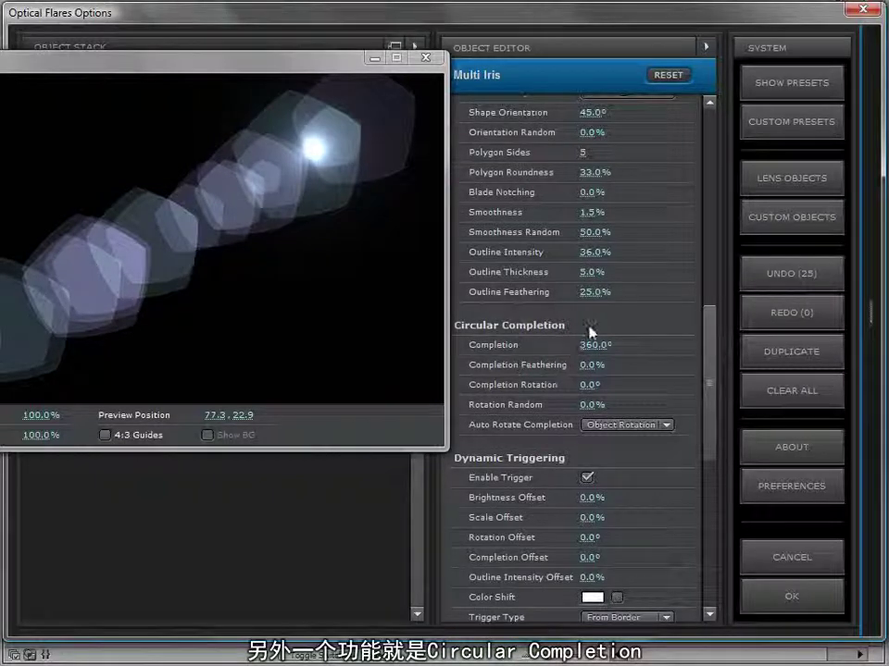
{"action": "left_click", "coordinate": [426, 58]}
{"action": "left_click_drag", "start_coordinate": [202, 489], "coordinate": [69, 518]}
{"action": "left_click_drag", "start_coordinate": [239, 108], "coordinate": [191, 104]}
{"action": "left_click", "coordinate": [192, 108]}
Step: Add the basic Streak lens object to the flare and set its Replicator Copies to 2
{"action": "left_click", "coordinate": [792, 178]}
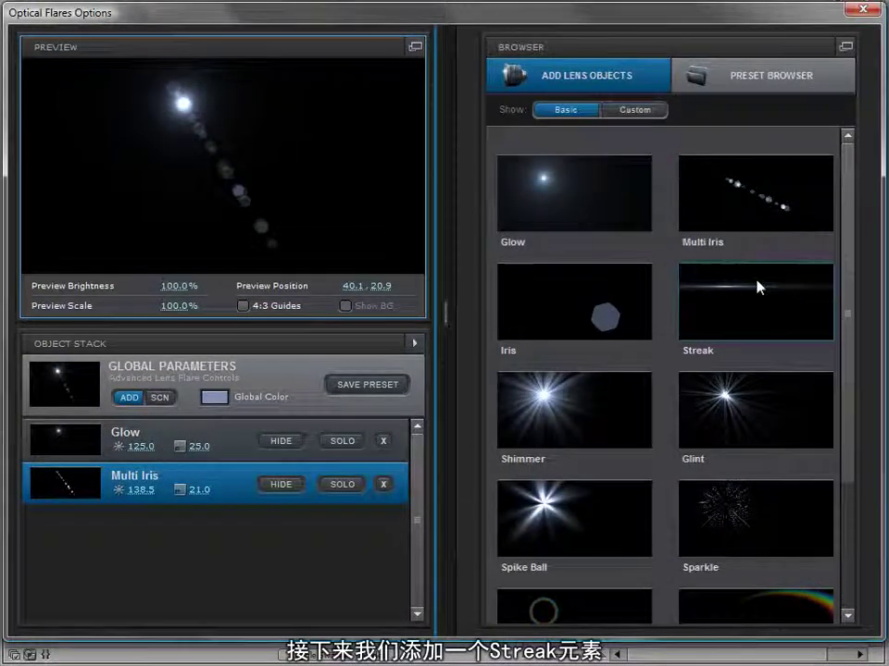
{"action": "left_click", "coordinate": [714, 332]}
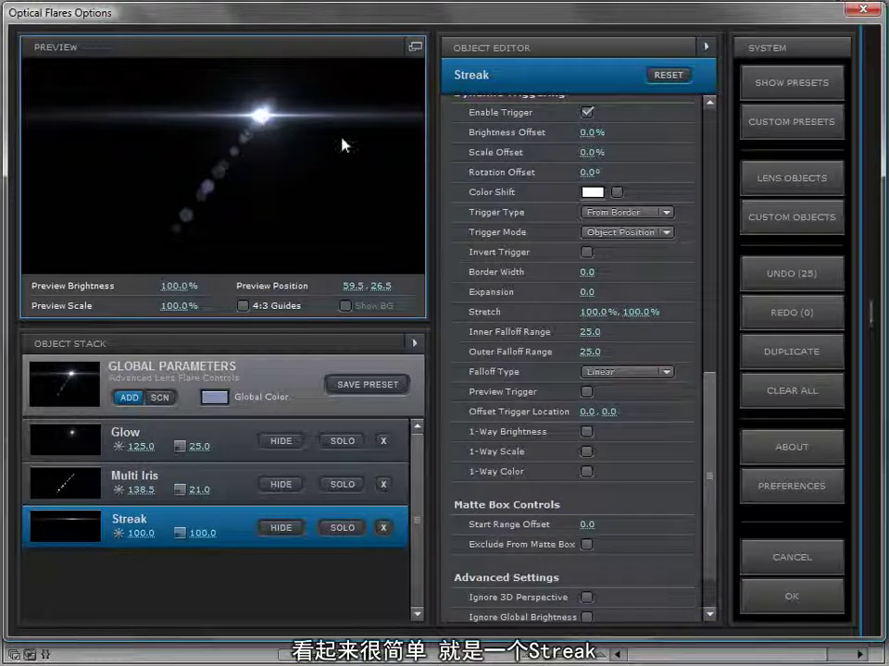
{"action": "left_click_drag", "start_coordinate": [709, 414], "coordinate": [709, 145]}
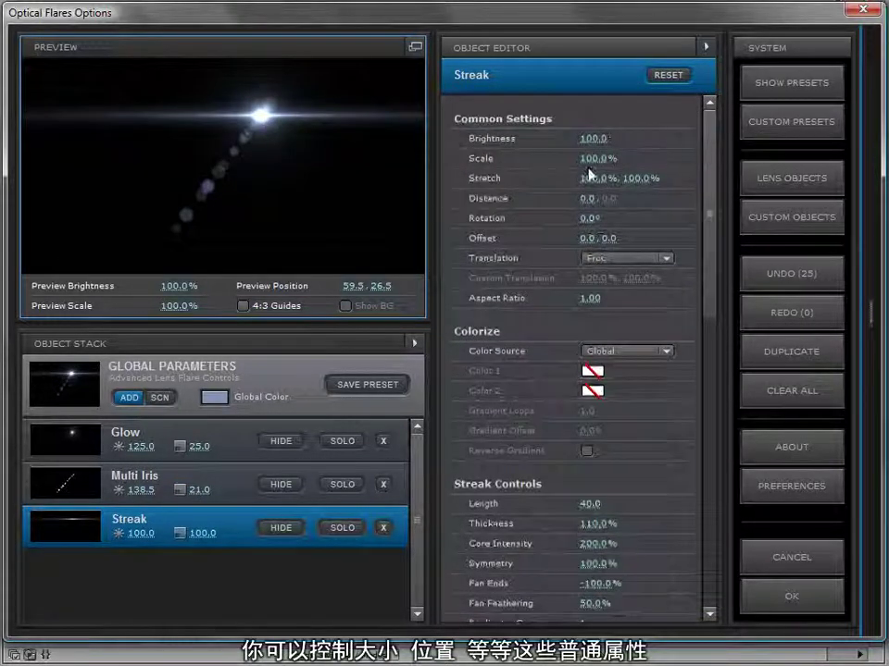
{"action": "left_click_drag", "start_coordinate": [707, 237], "coordinate": [705, 343]}
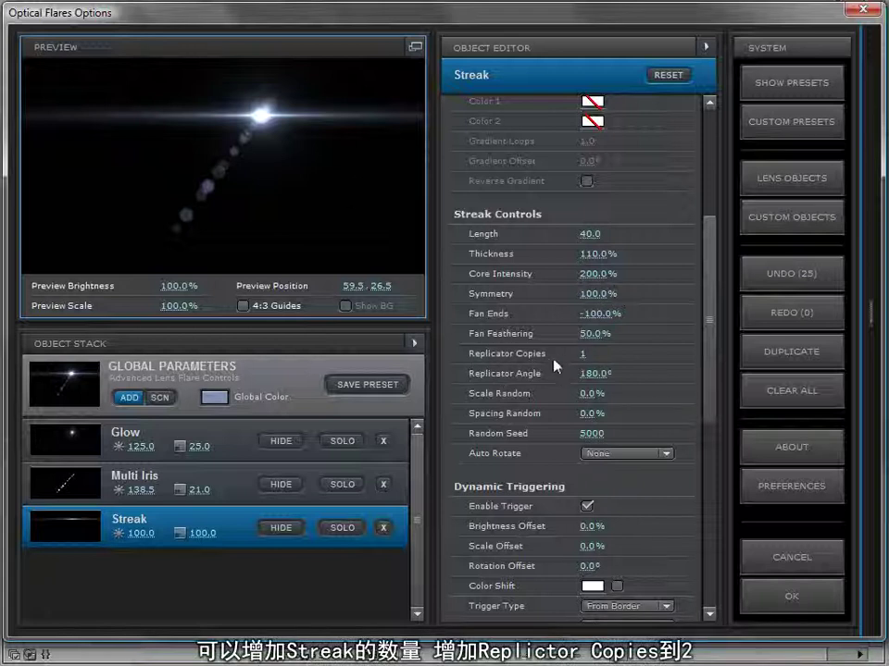
{"action": "type", "text": "2"}
{"action": "key", "text": "Return"}
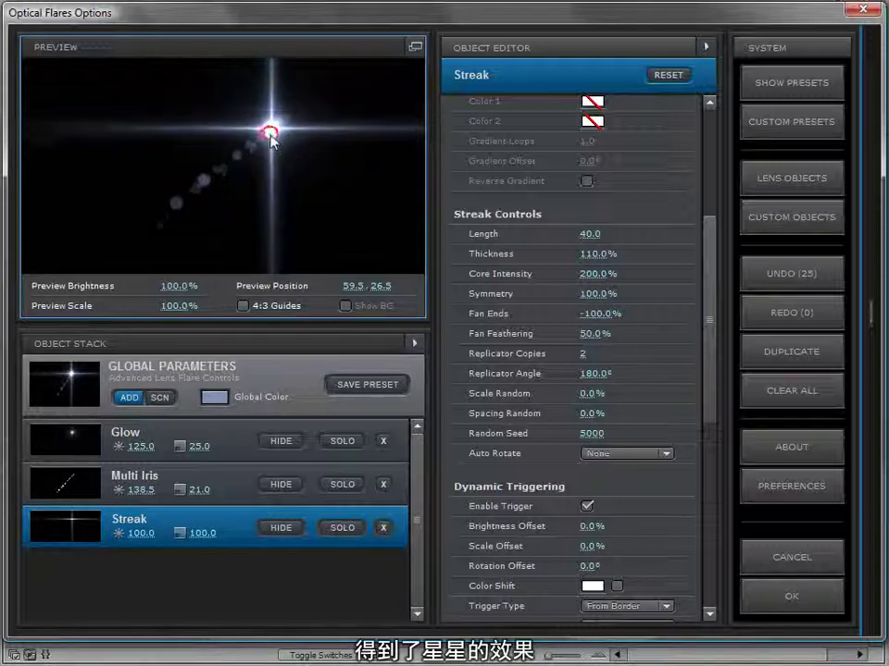
Step: Rotate the Streak to 30°, move the preview flare to 72.0, 37.3, and reset the Rotation to 0°
{"action": "left_click_drag", "start_coordinate": [270, 135], "coordinate": [301, 134]}
{"action": "left_click_drag", "start_coordinate": [704, 405], "coordinate": [719, 283]}
{"action": "mouse_move", "coordinate": [589, 219]}
{"action": "left_mouse_down"}
{"action": "mouse_move", "coordinate": [638, 196]}
{"action": "mouse_move", "coordinate": [630, 213]}
{"action": "left_mouse_up"}
{"action": "mouse_move", "coordinate": [262, 144]}
{"action": "left_mouse_down"}
{"action": "mouse_move", "coordinate": [227, 153]}
{"action": "mouse_move", "coordinate": [312, 139]}
{"action": "left_mouse_up"}
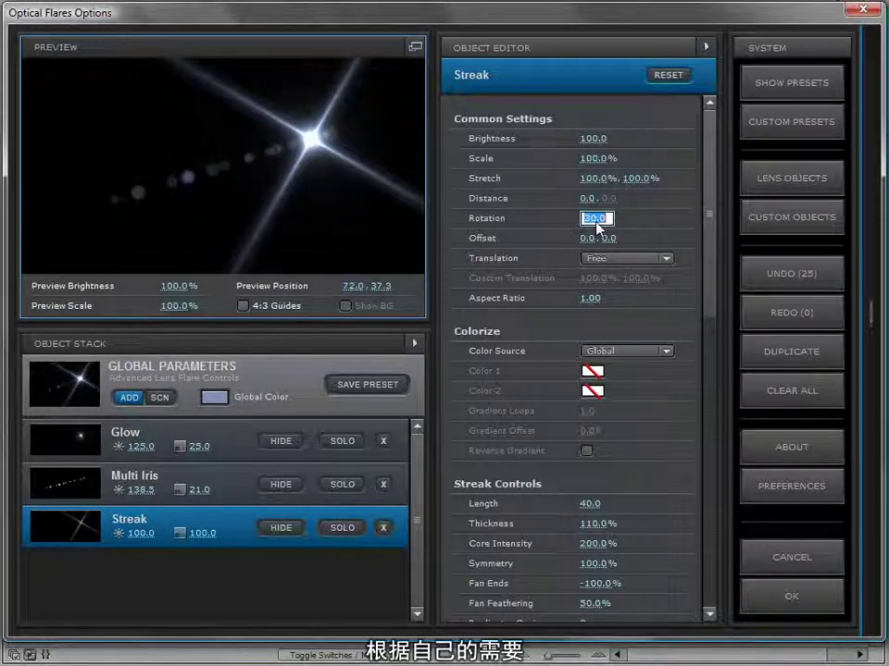
{"action": "type", "text": "0"}
{"action": "key", "text": "Return"}
Step: Set the Streak's Replicator Copies to 3 and move the flare towards the middle of the preview
{"action": "left_click_drag", "start_coordinate": [708, 219], "coordinate": [709, 362]}
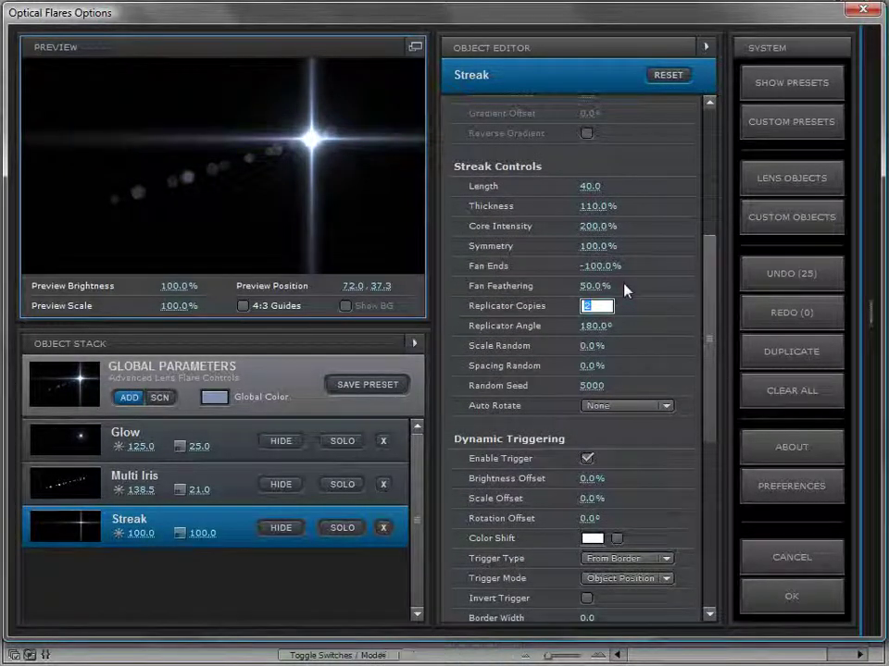
{"action": "type", "text": "3"}
{"action": "key", "text": "Return"}
{"action": "left_click", "coordinate": [259, 146]}
{"action": "left_click_drag", "start_coordinate": [260, 148], "coordinate": [248, 171]}
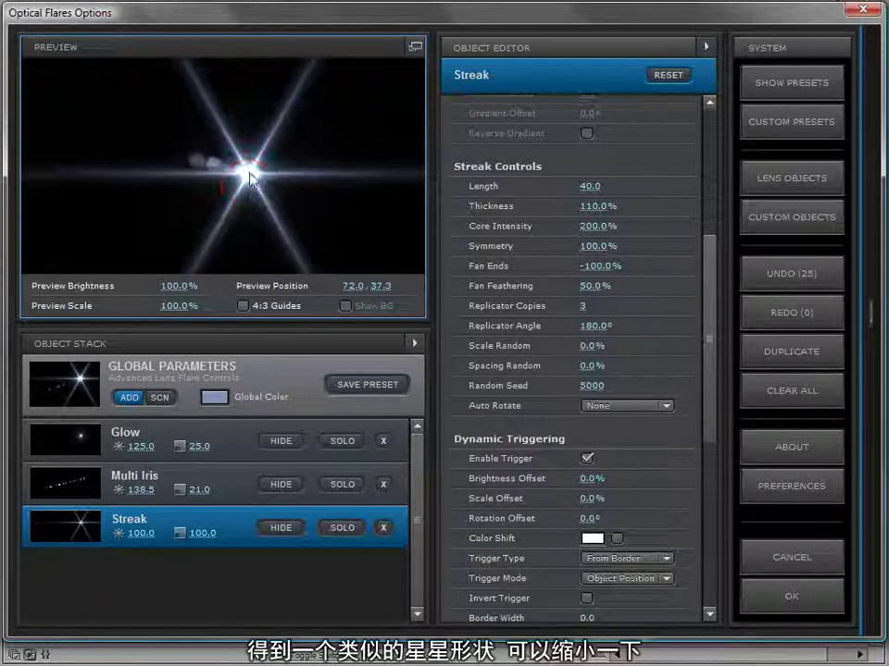
Step: Set the Streak's Scale to 47.5, reposition the preview flare and try out the Spacing Random setting
{"action": "left_click_drag", "start_coordinate": [206, 534], "coordinate": [95, 539]}
{"action": "left_click_drag", "start_coordinate": [265, 181], "coordinate": [341, 172]}
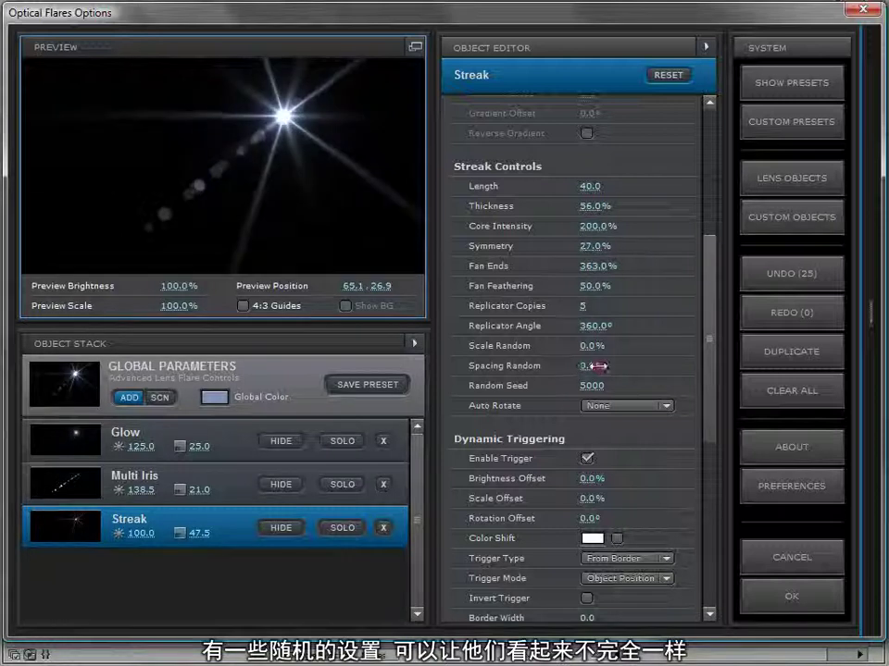
{"action": "mouse_move", "coordinate": [593, 365]}
{"action": "left_mouse_down"}
{"action": "mouse_move", "coordinate": [637, 367]}
{"action": "mouse_move", "coordinate": [560, 370]}
{"action": "left_mouse_up"}
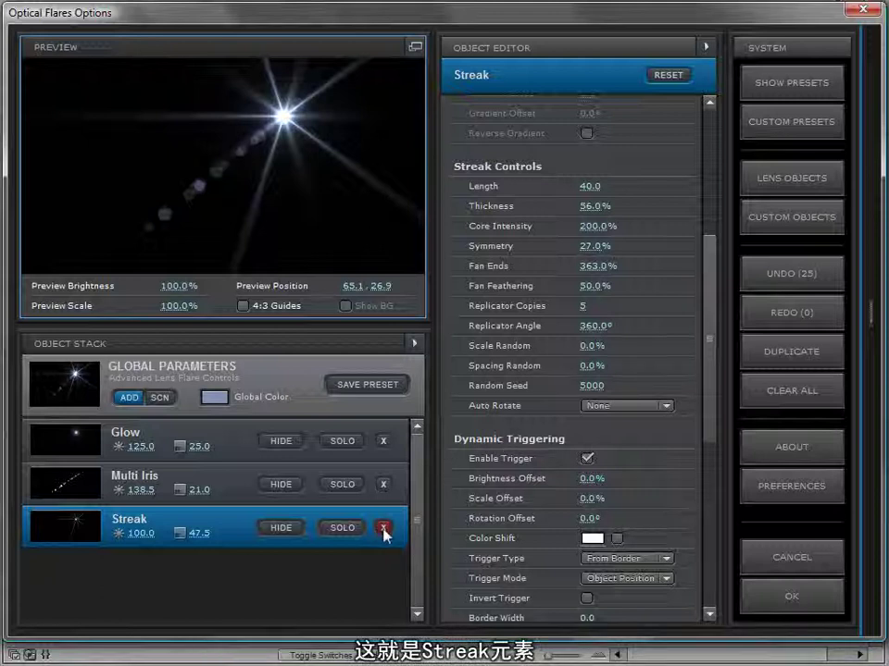
Step: Reduce the Streak to brightness 49.0 and scale 29.0, and add the basic Shimmer lens object with its scale at 196.5
{"action": "mouse_move", "coordinate": [188, 544]}
{"action": "left_mouse_down"}
{"action": "mouse_move", "coordinate": [166, 543]}
{"action": "mouse_move", "coordinate": [4, 407]}
{"action": "mouse_move", "coordinate": [84, 506]}
{"action": "mouse_move", "coordinate": [298, 123]}
{"action": "left_mouse_up"}
{"action": "left_click", "coordinate": [791, 178]}
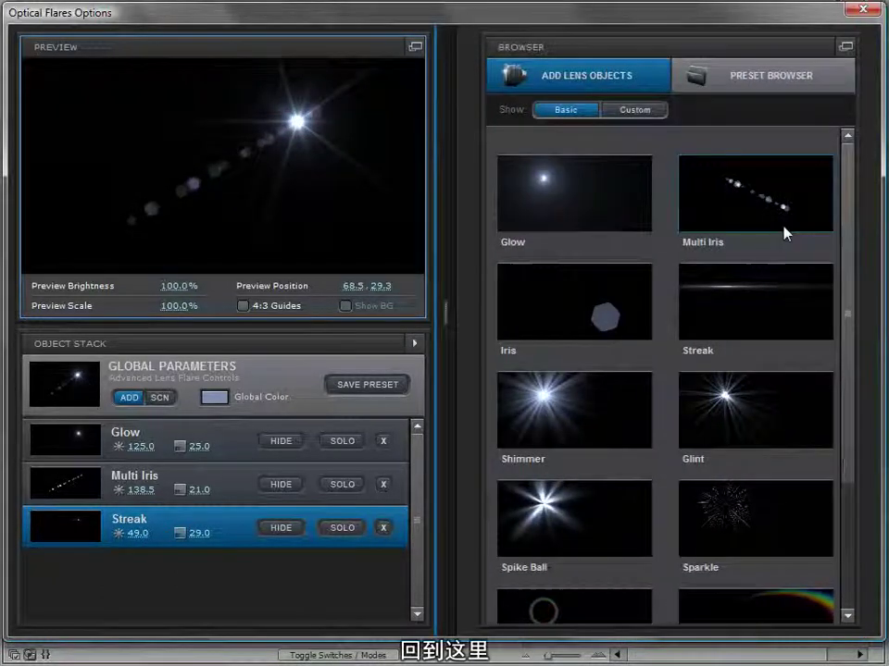
{"action": "left_click", "coordinate": [584, 409]}
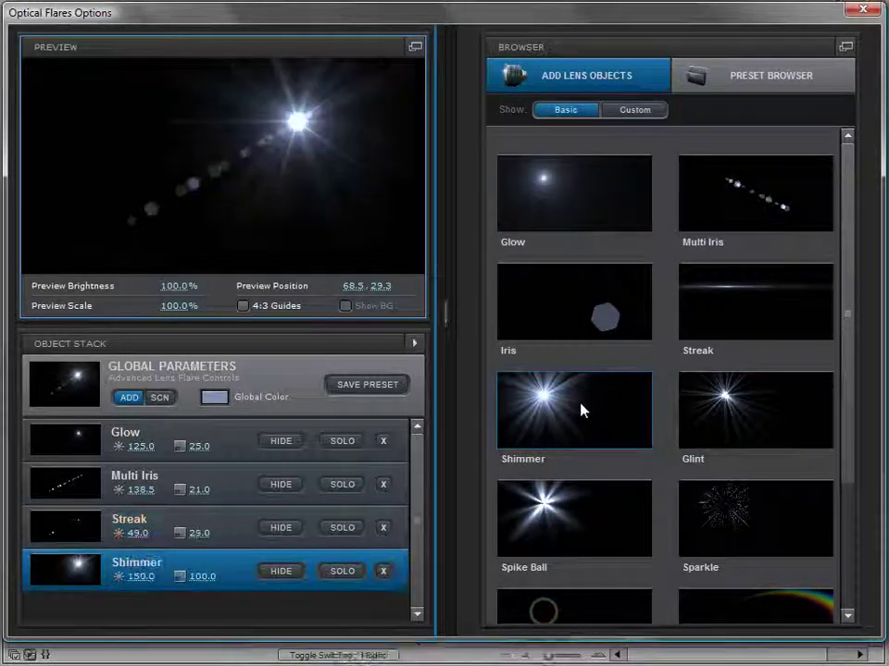
{"action": "left_click", "coordinate": [264, 159]}
{"action": "left_click_drag", "start_coordinate": [205, 577], "coordinate": [349, 565]}
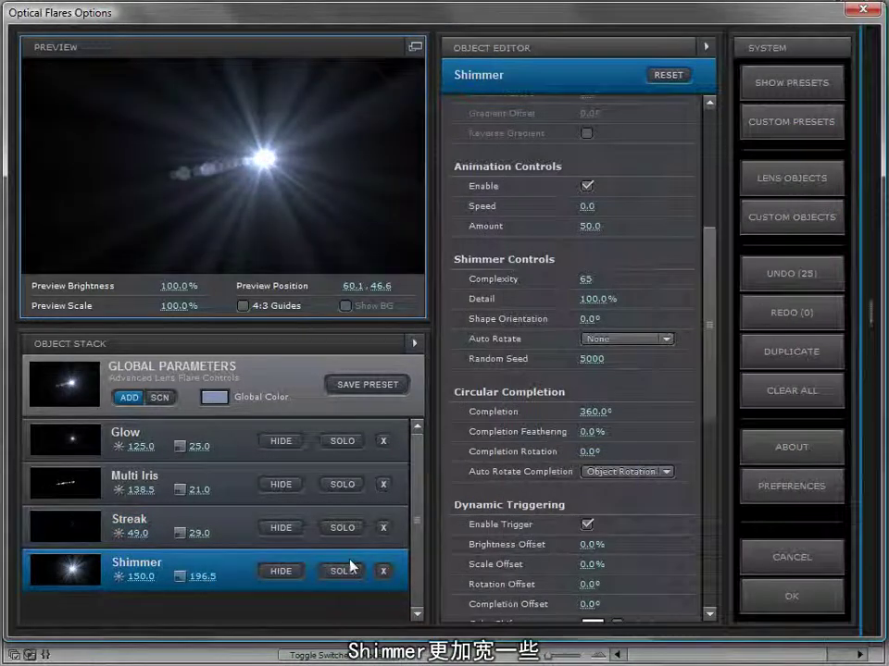
Step: Add the basic Glint lens object to the flare and hide the Shimmer
{"action": "left_click", "coordinate": [868, 315]}
{"action": "left_click", "coordinate": [730, 414]}
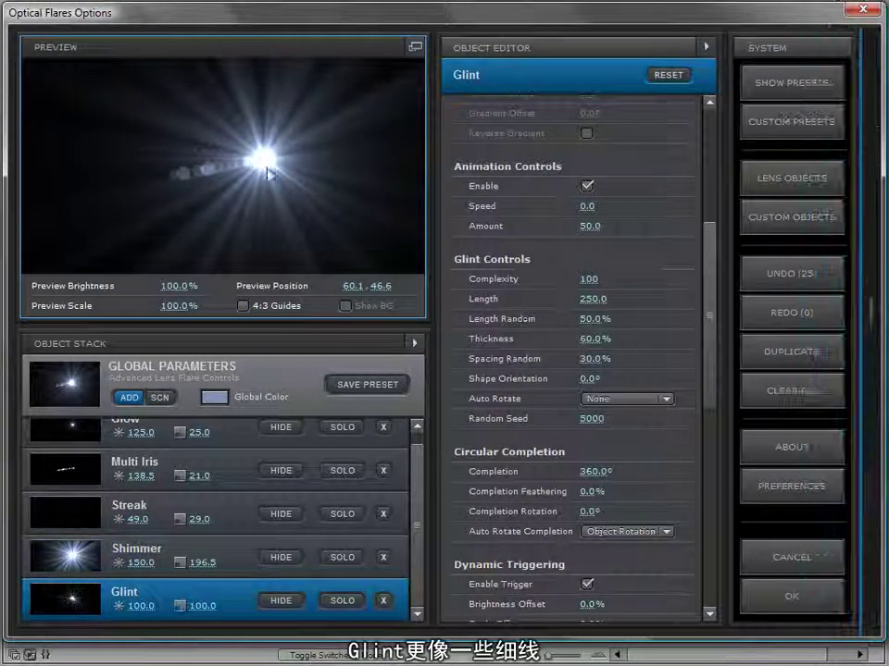
{"action": "left_click", "coordinate": [281, 557]}
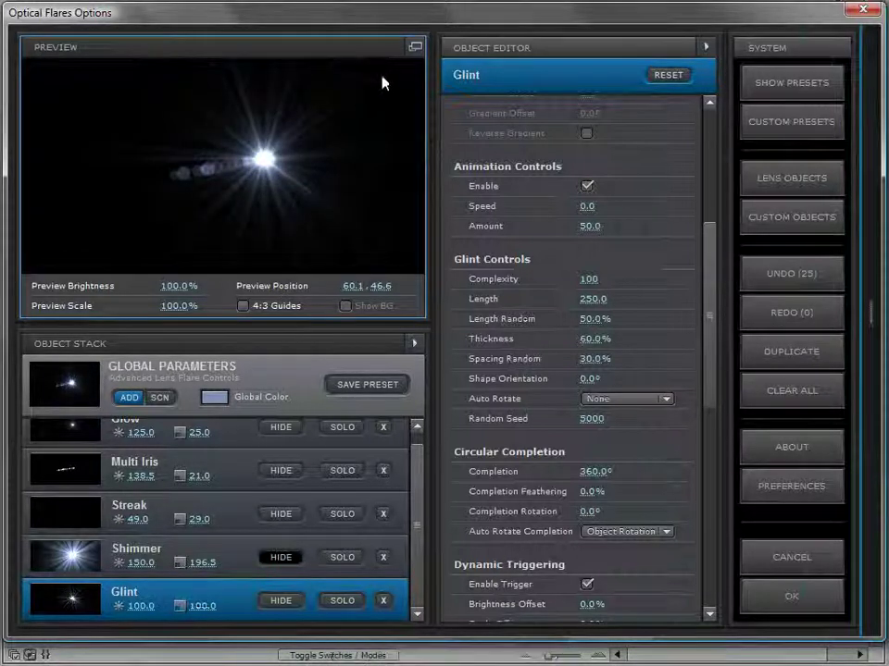
Step: Examine the Glint in an enlarged pop-out preview with the flare moved to 70.0, 27.5, and close the pop-out
{"action": "left_click", "coordinate": [416, 46]}
{"action": "left_click_drag", "start_coordinate": [446, 449], "coordinate": [512, 496]}
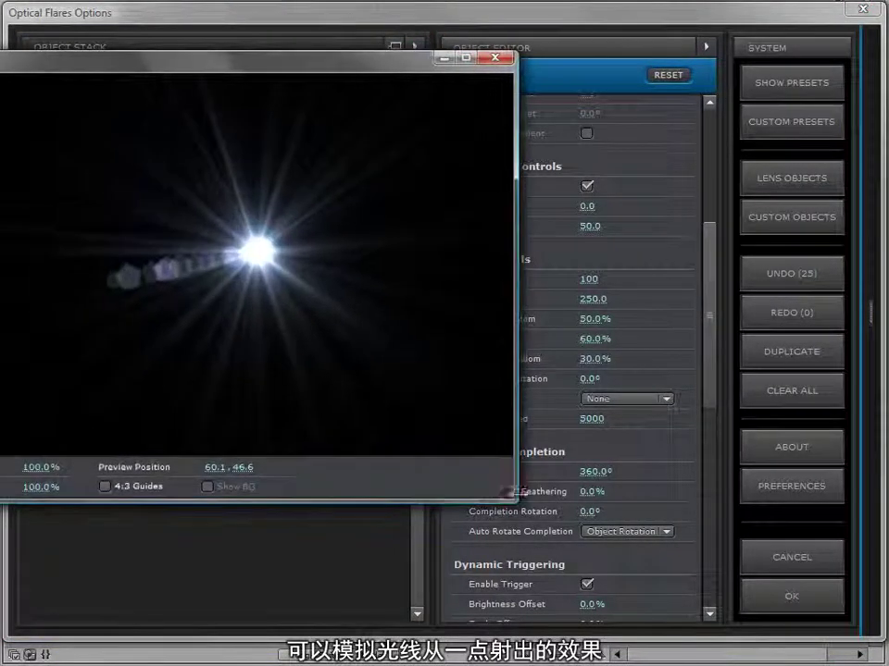
{"action": "left_click_drag", "start_coordinate": [288, 59], "coordinate": [430, 66]}
{"action": "left_click", "coordinate": [462, 191]}
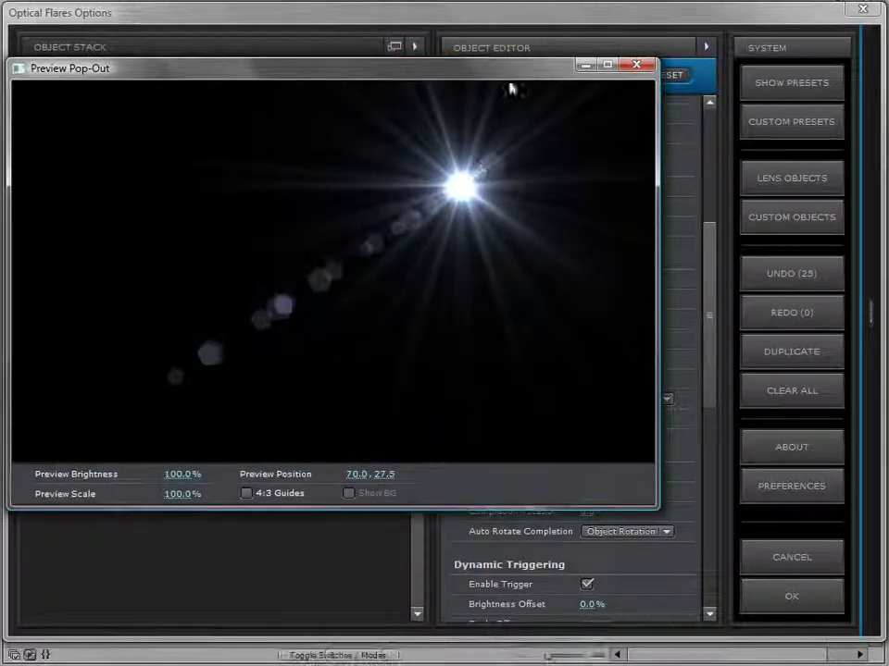
{"action": "left_click", "coordinate": [635, 65]}
Step: Set the Glint's Thickness to 15.5% and inspect it in the pop-out preview with the flare at 69.9, 36.4
{"action": "scroll", "coordinate": [425, 528], "scroll_direction": "down", "scroll_amount": 1}
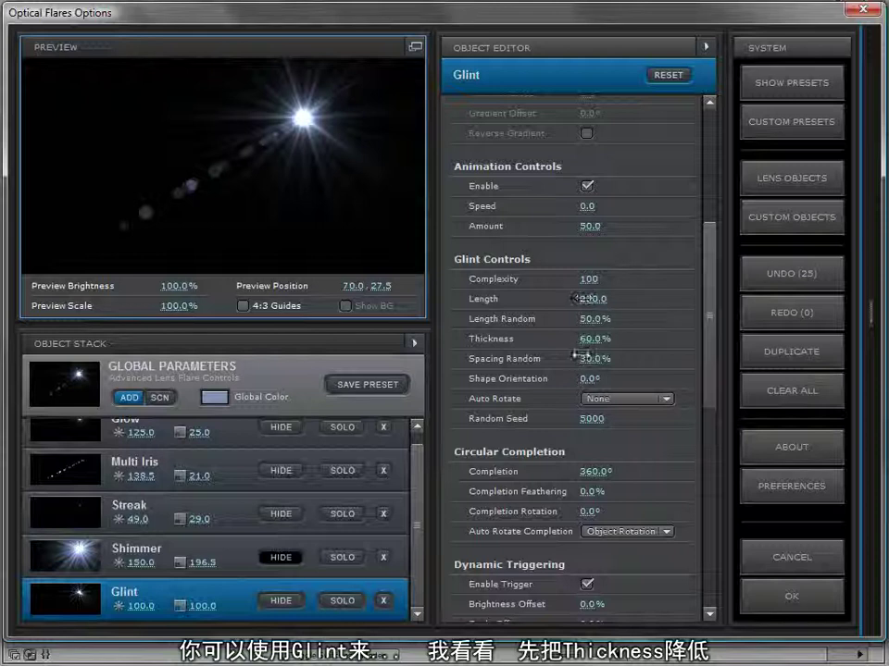
{"action": "left_click_drag", "start_coordinate": [567, 350], "coordinate": [546, 359]}
{"action": "left_click", "coordinate": [414, 47]}
{"action": "left_click", "coordinate": [465, 192]}
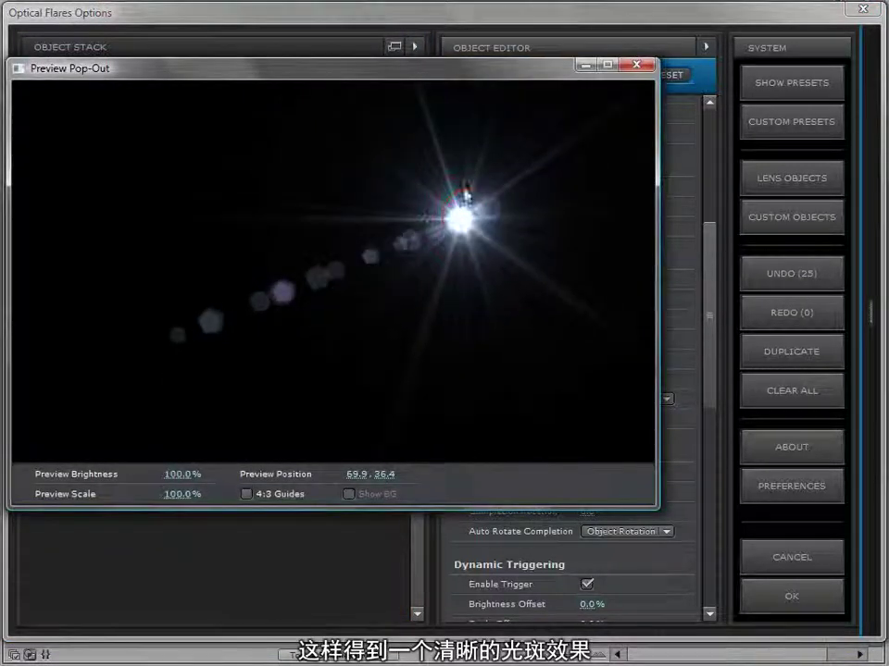
{"action": "left_click", "coordinate": [636, 65]}
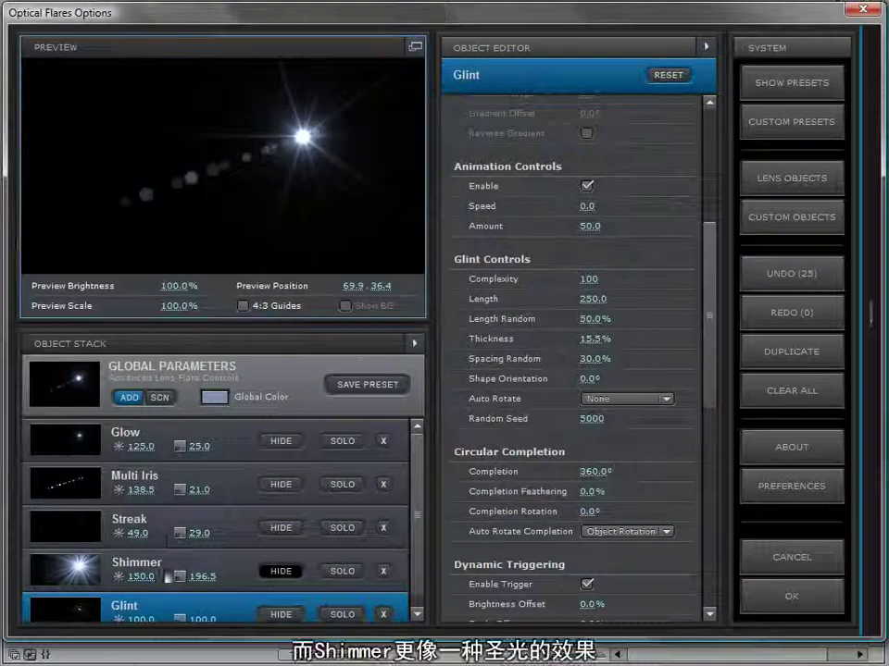
Step: Unhide the Shimmer and examine it together with the Glint in the pop-out preview, moving the flare to 40.1, 35.5
{"action": "left_click", "coordinate": [283, 572]}
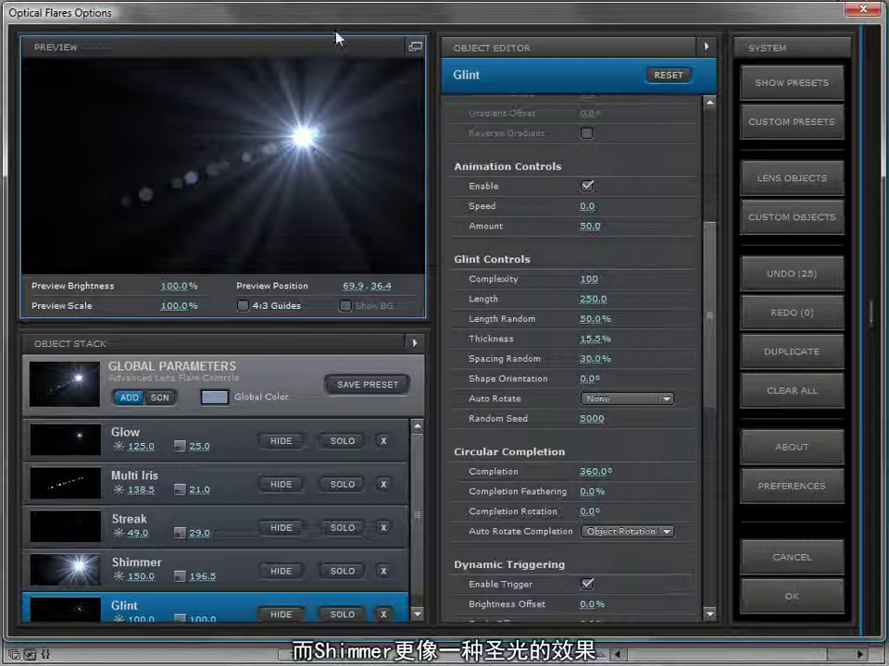
{"action": "left_click", "coordinate": [414, 46]}
{"action": "left_click", "coordinate": [271, 222]}
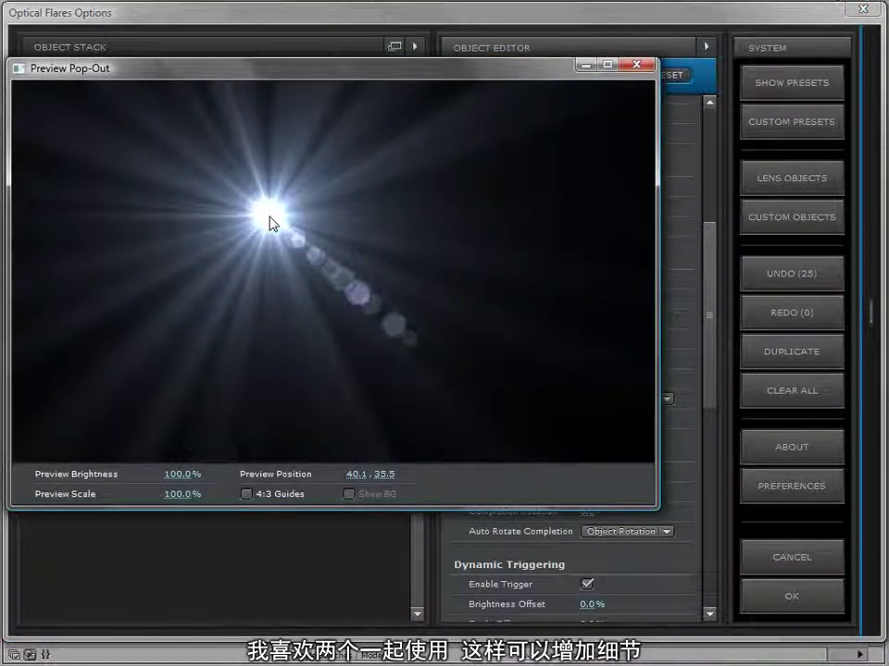
{"action": "left_click", "coordinate": [636, 65]}
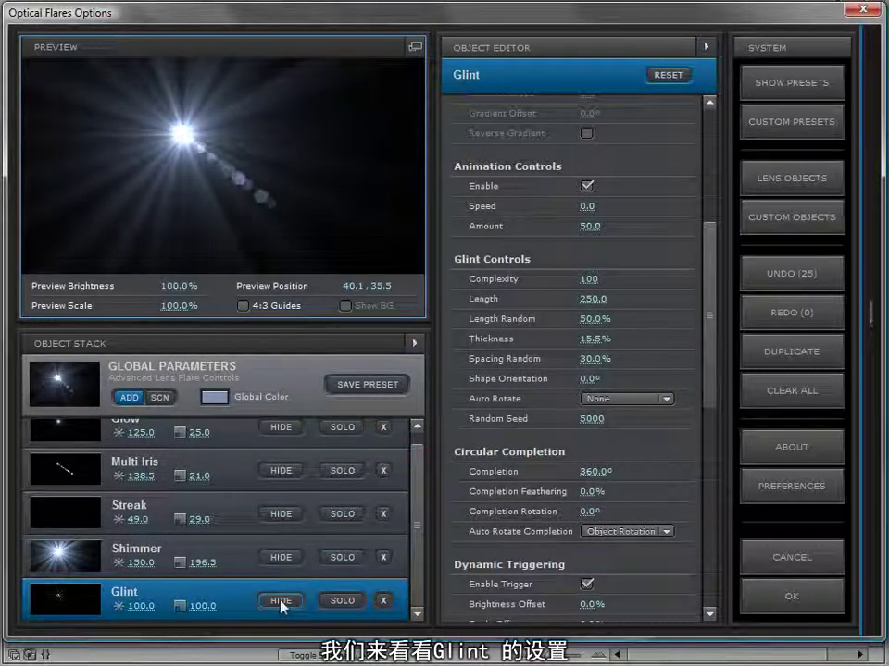
Step: Hide the Shimmer again, set the Preview Scale to 184.5% and move the preview flare to 65.5, 36.9
{"action": "left_click", "coordinate": [280, 558]}
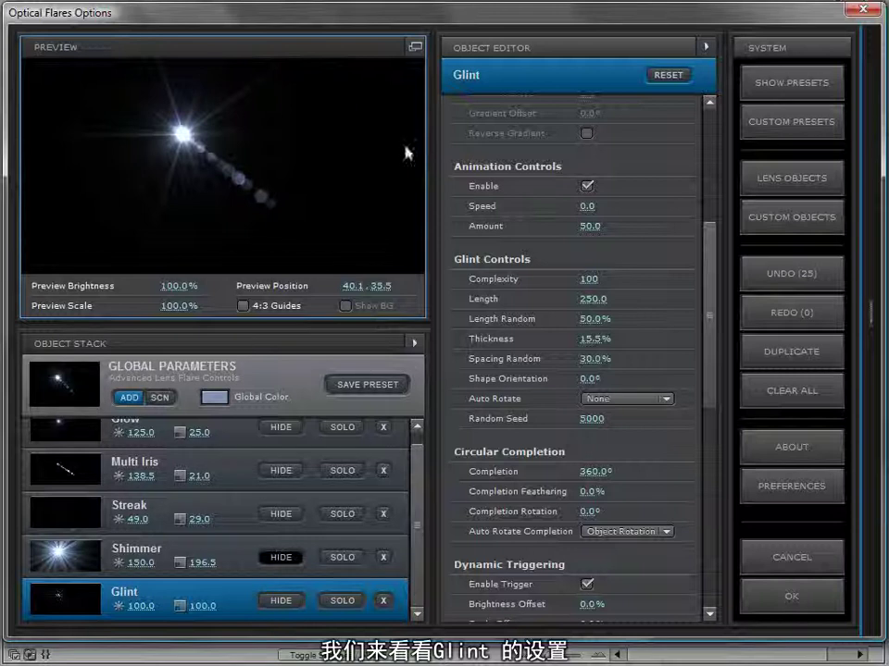
{"action": "left_click_drag", "start_coordinate": [174, 307], "coordinate": [298, 304]}
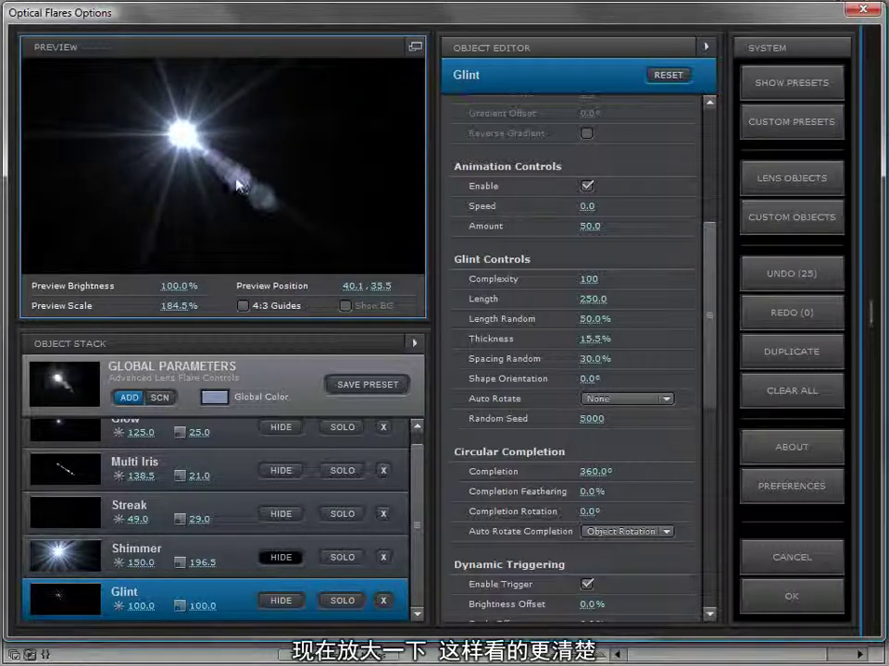
{"action": "left_click_drag", "start_coordinate": [184, 135], "coordinate": [285, 136]}
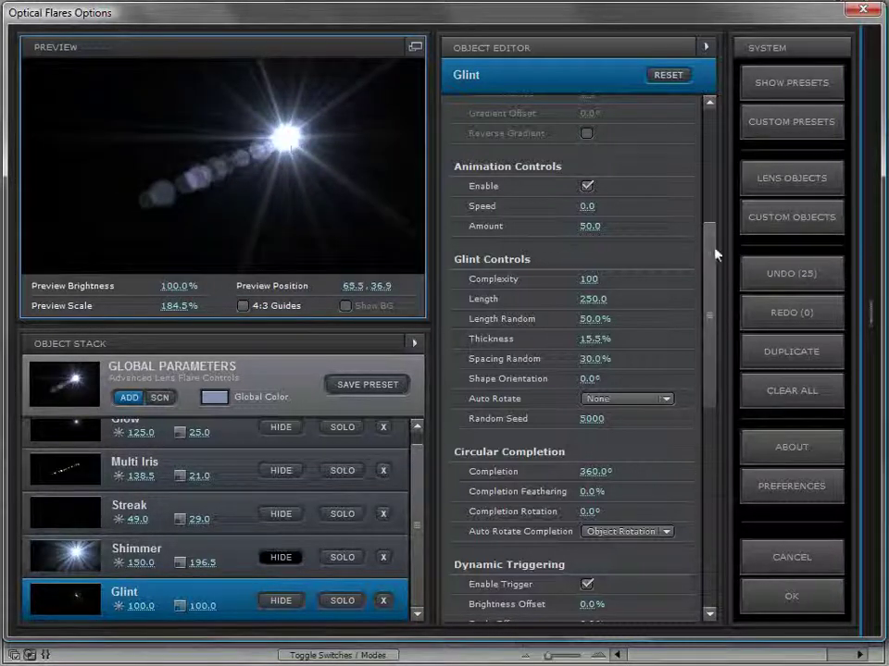
Step: Set the Glint's Complexity to 119, Length to 290.5, Length Random to 63%, Thickness to 62% and Spacing Random to 53.5%
{"action": "left_click_drag", "start_coordinate": [589, 279], "coordinate": [792, 266]}
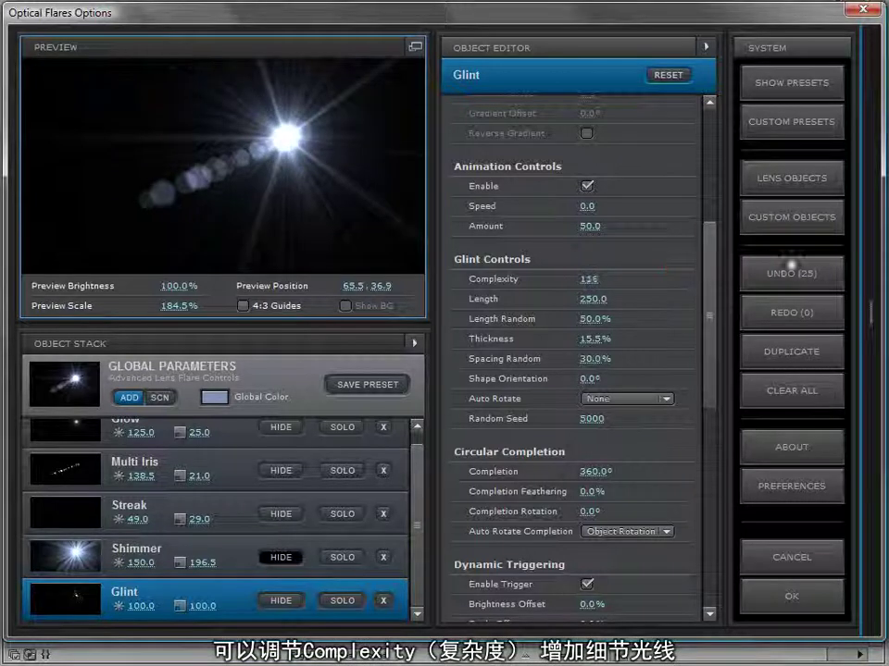
{"action": "left_click_drag", "start_coordinate": [302, 278], "coordinate": [678, 281]}
{"action": "left_click_drag", "start_coordinate": [583, 299], "coordinate": [593, 318]}
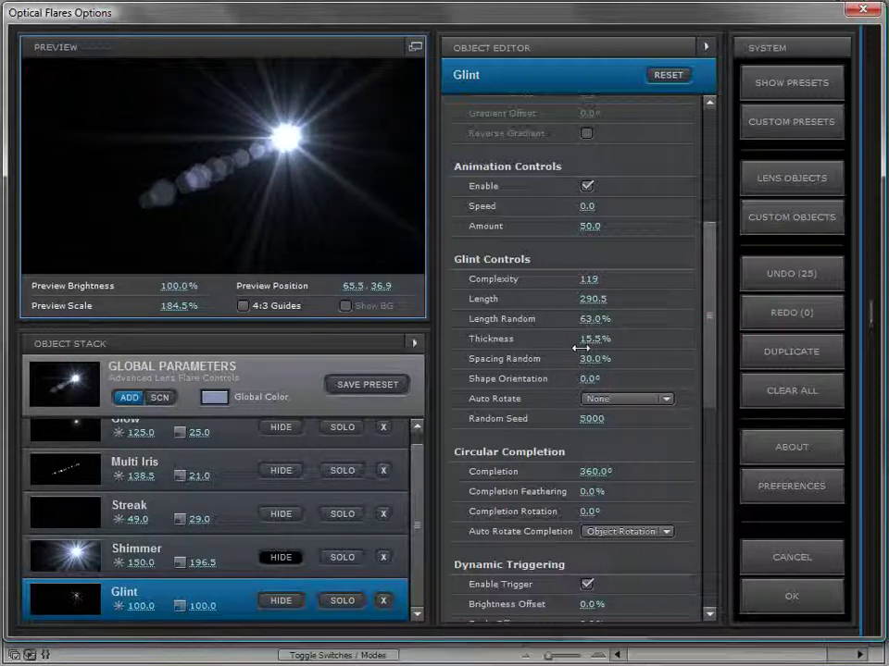
{"action": "left_click_drag", "start_coordinate": [646, 335], "coordinate": [690, 343]}
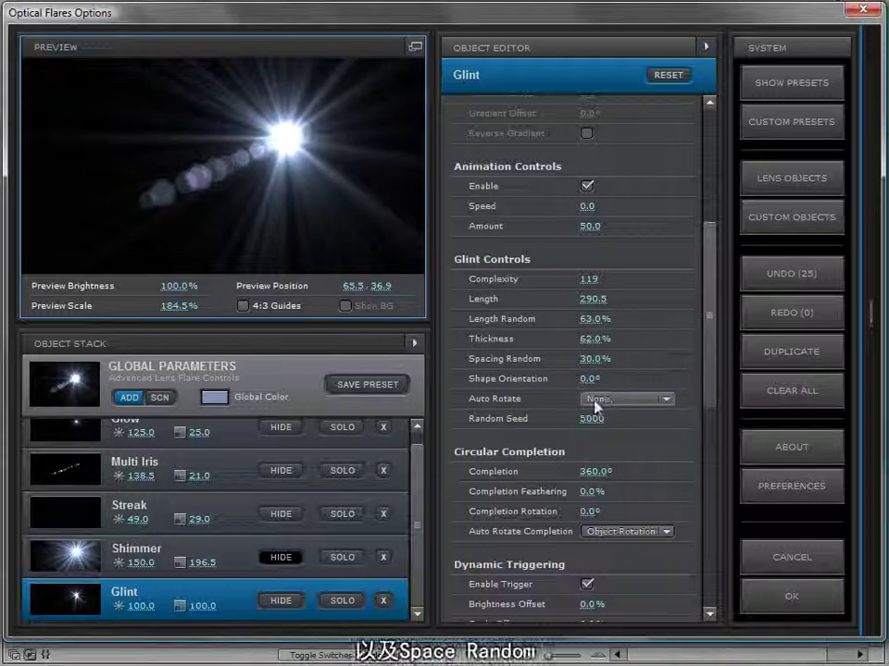
{"action": "left_click_drag", "start_coordinate": [591, 358], "coordinate": [488, 376]}
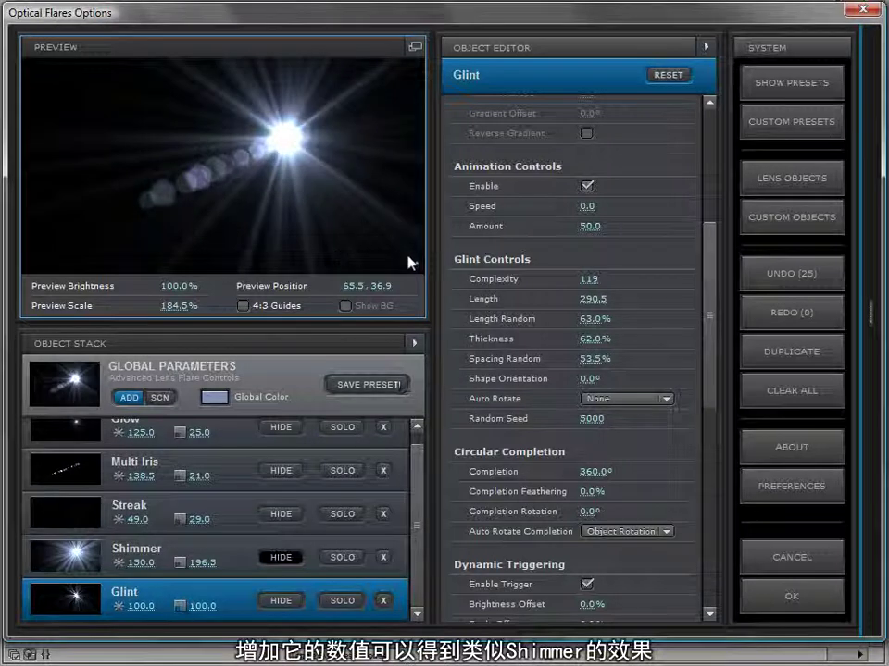
Step: Set the Glint's Thickness to 30.5% and move the preview flare to 67.2, 32.9
{"action": "left_click_drag", "start_coordinate": [712, 335], "coordinate": [710, 361]}
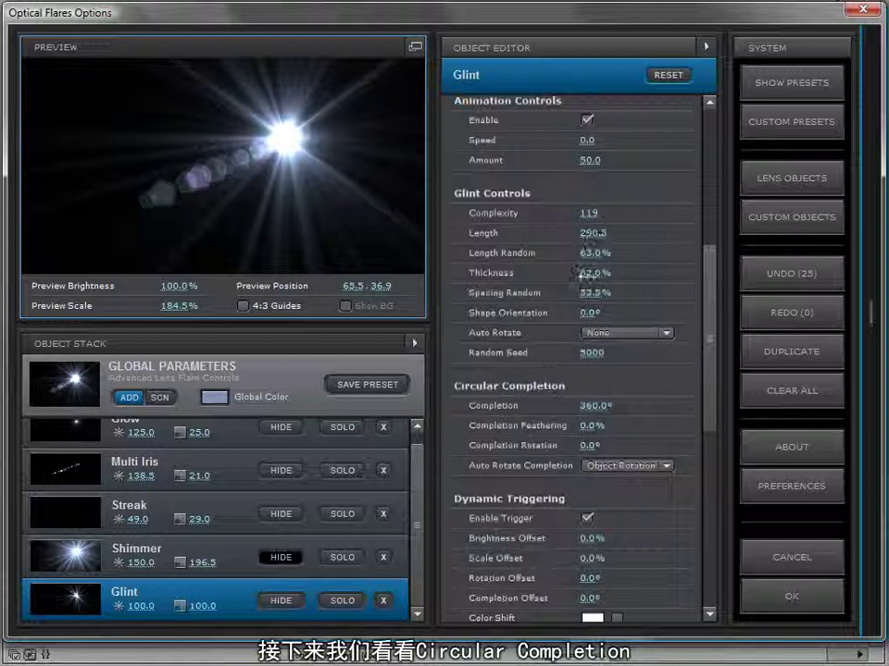
{"action": "left_click_drag", "start_coordinate": [588, 273], "coordinate": [495, 278]}
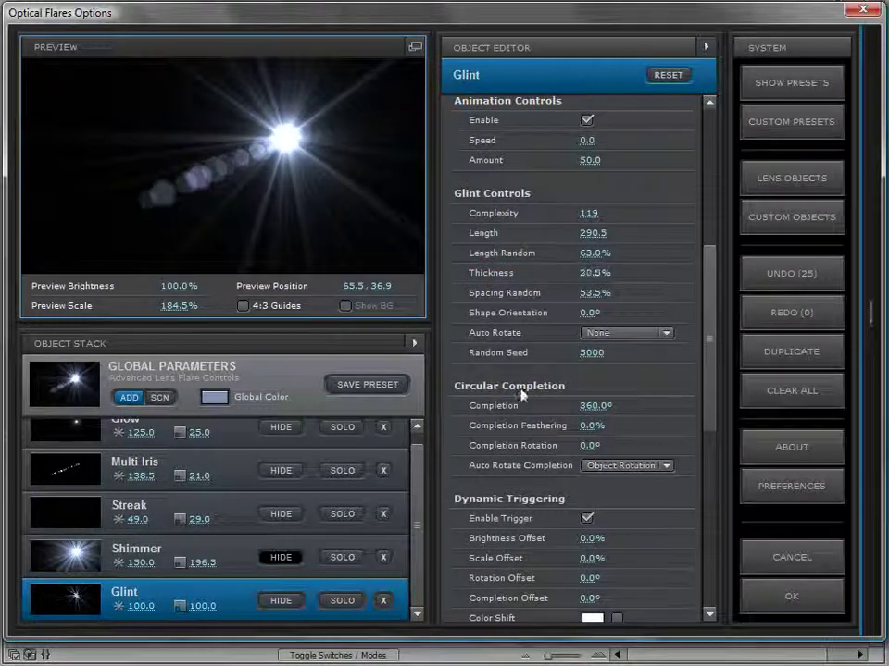
{"action": "left_click", "coordinate": [293, 127]}
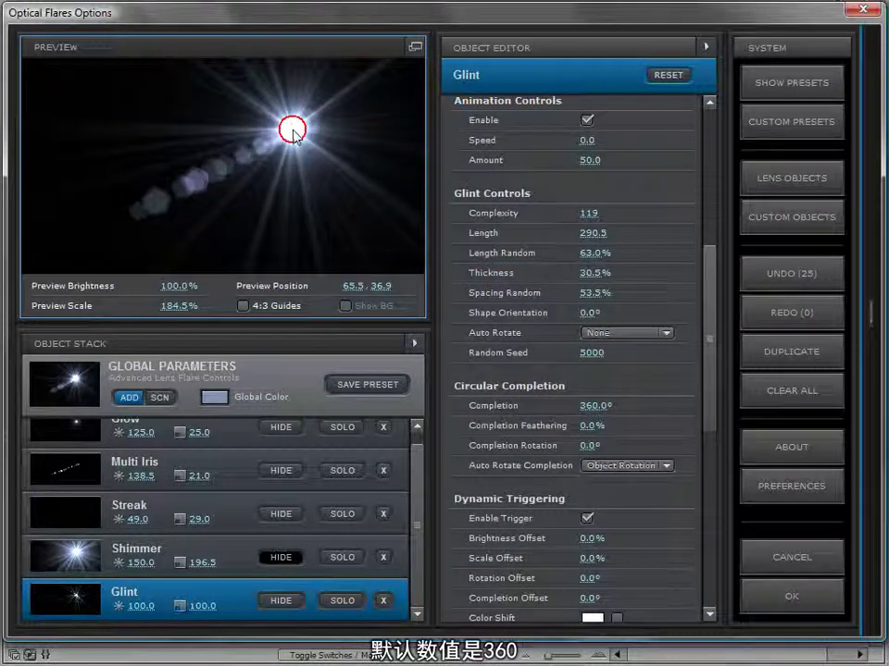
Step: Change the flare's Global Color to a light golden orange
{"action": "left_click", "coordinate": [214, 397]}
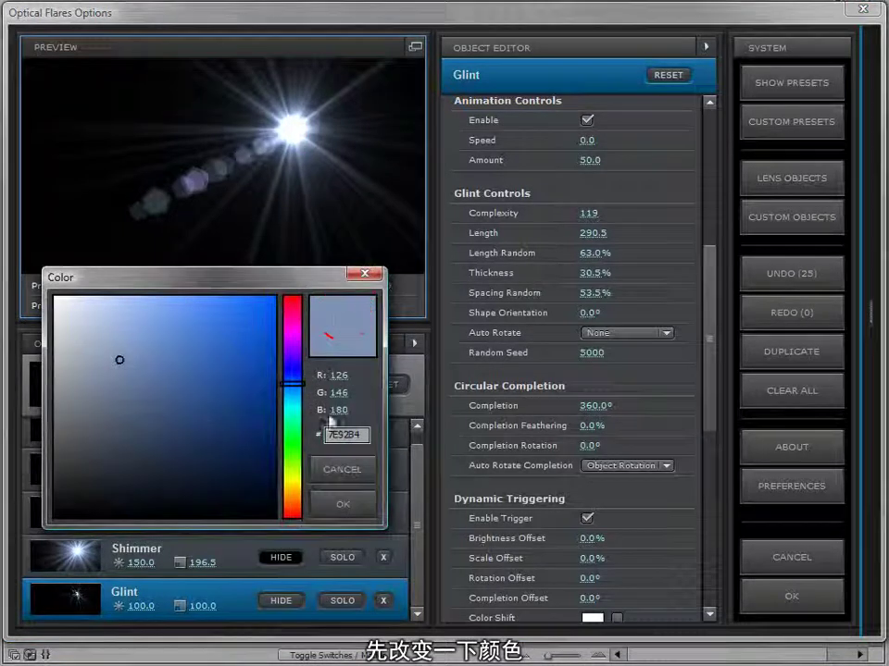
{"action": "left_click", "coordinate": [291, 498]}
{"action": "left_click", "coordinate": [149, 330]}
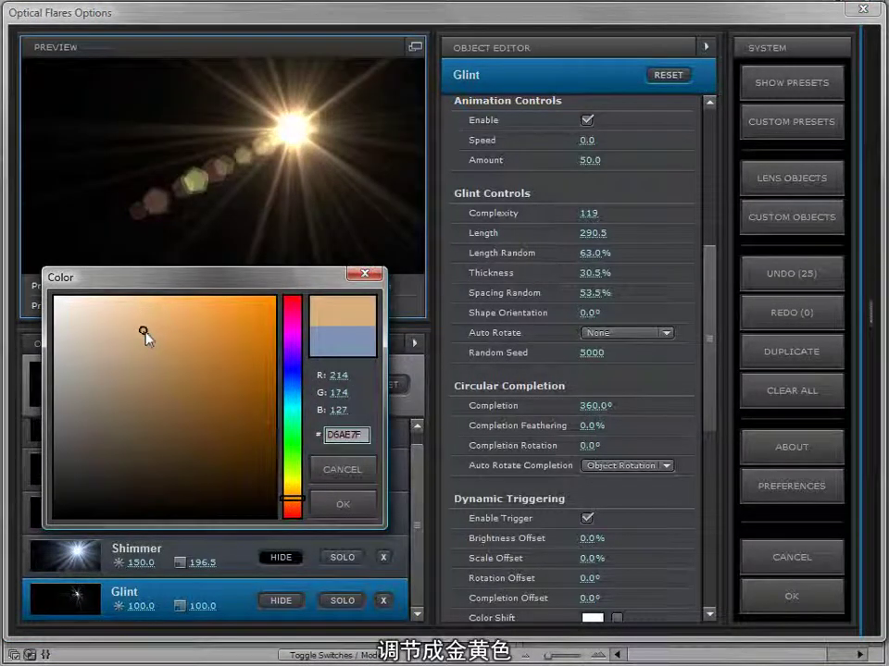
{"action": "left_click", "coordinate": [343, 504]}
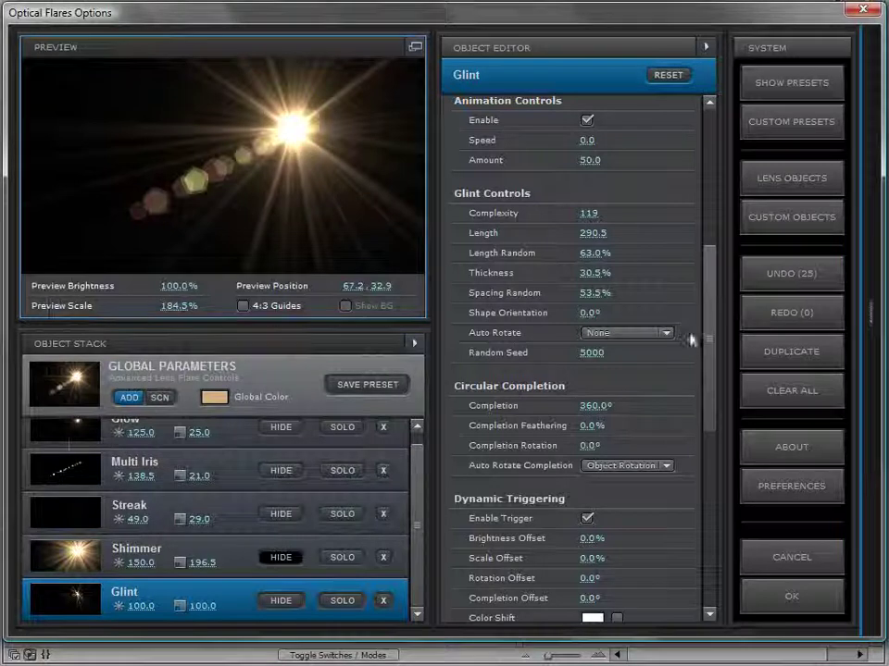
Step: Limit the Glint's Circular Completion to 83° with 5.5% Completion Feathering, and move the preview flare to 71.8, 37.8
{"action": "left_click_drag", "start_coordinate": [710, 307], "coordinate": [711, 321]}
{"action": "left_click_drag", "start_coordinate": [580, 361], "coordinate": [571, 379]}
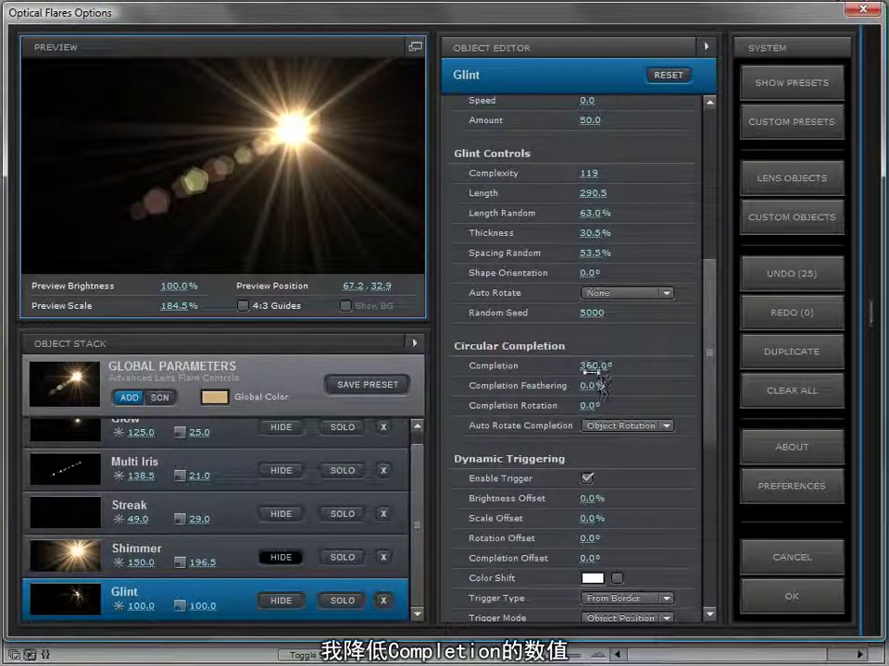
{"action": "left_click_drag", "start_coordinate": [488, 382], "coordinate": [95, 401]}
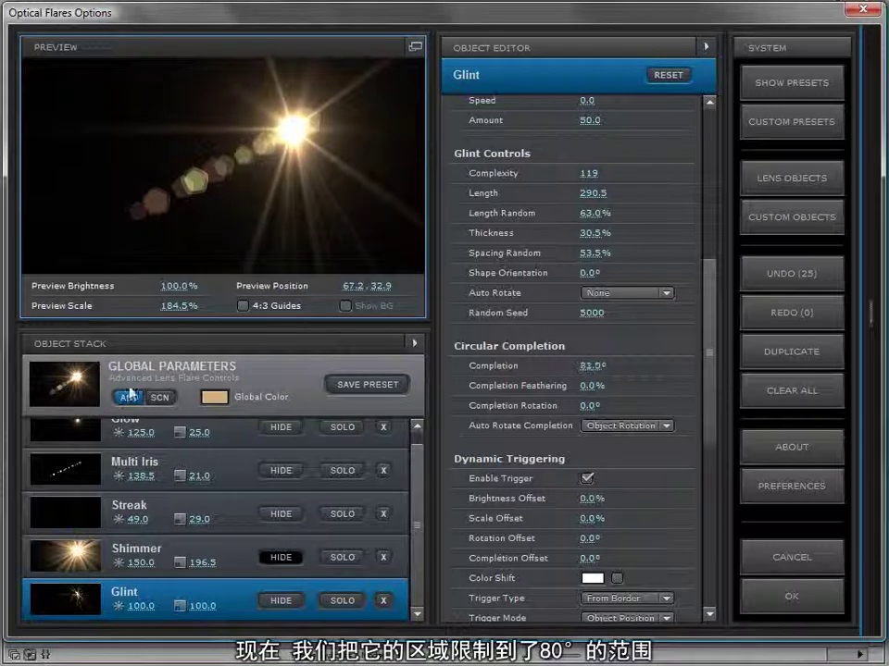
{"action": "left_click_drag", "start_coordinate": [306, 161], "coordinate": [266, 259]}
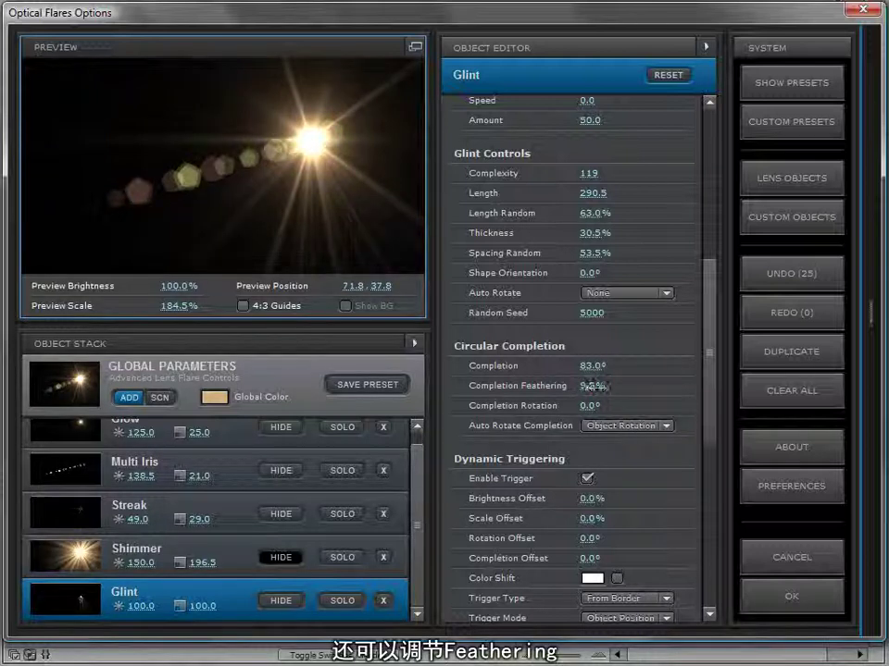
Step: Hide the Streak, reduce the Multi Iris scale to 6.0 and move the preview flare to 67.9, 31.7
{"action": "left_click", "coordinate": [420, 517]}
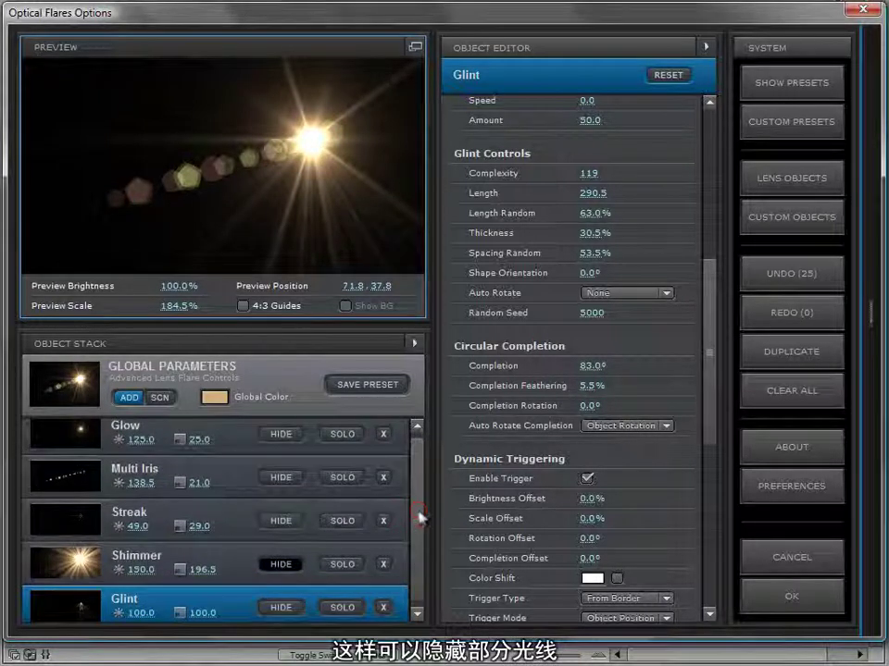
{"action": "left_click", "coordinate": [289, 524]}
{"action": "mouse_move", "coordinate": [337, 139]}
{"action": "left_mouse_down"}
{"action": "mouse_move", "coordinate": [198, 119]}
{"action": "mouse_move", "coordinate": [124, 141]}
{"action": "left_mouse_up"}
{"action": "left_click_drag", "start_coordinate": [179, 479], "coordinate": [171, 497]}
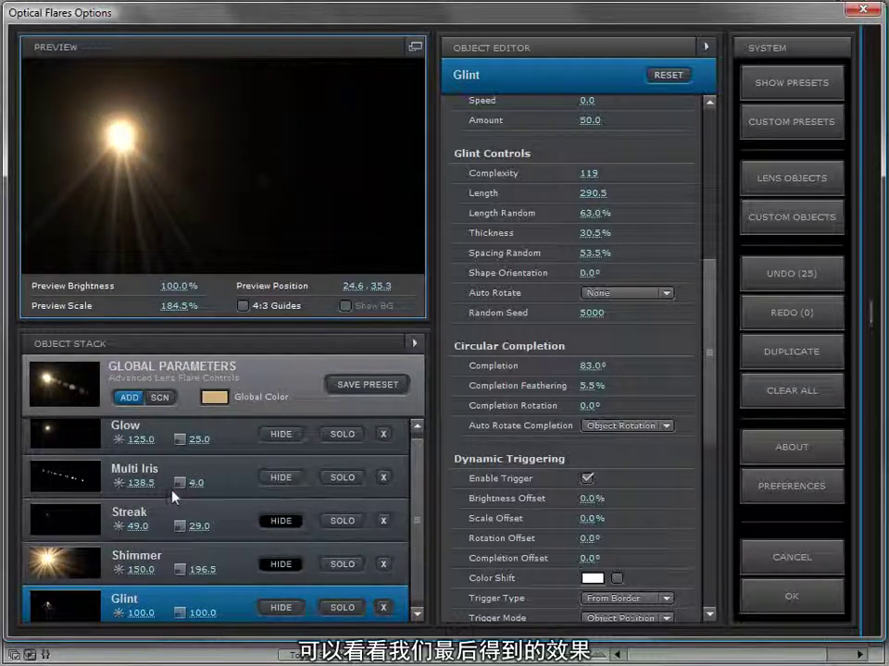
{"action": "left_click_drag", "start_coordinate": [121, 136], "coordinate": [296, 130]}
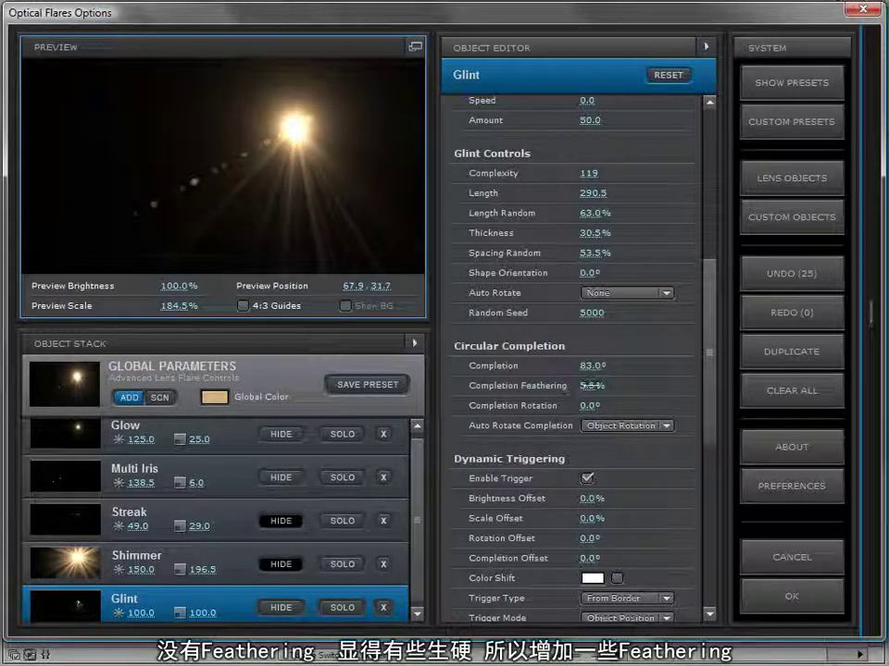
Step: Set the Glint's Completion Feathering to 12% and Completion to 6.0°, and move the preview flare to 73.9, 37.8
{"action": "left_click_drag", "start_coordinate": [557, 396], "coordinate": [460, 398]}
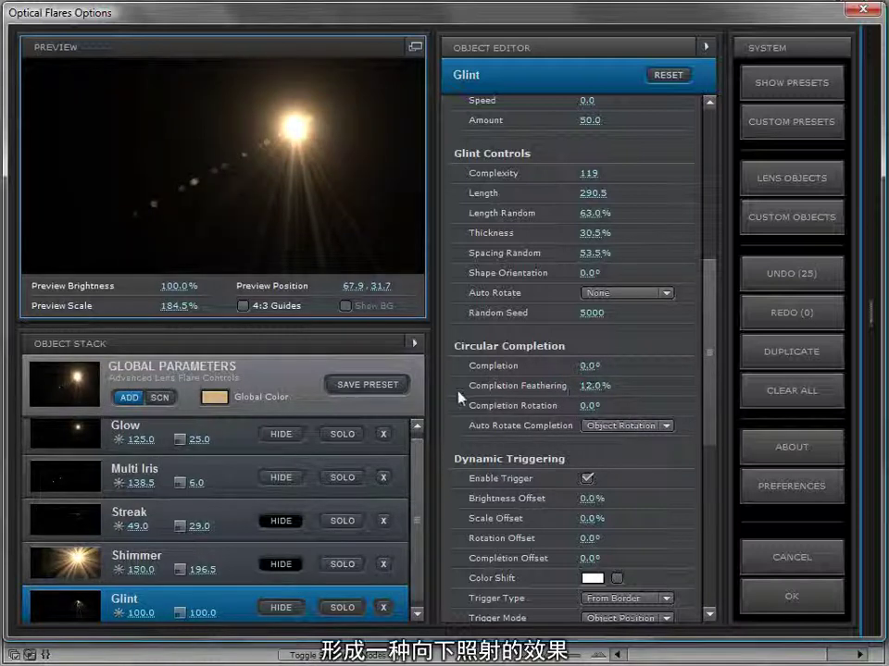
{"action": "left_click_drag", "start_coordinate": [296, 128], "coordinate": [318, 139]}
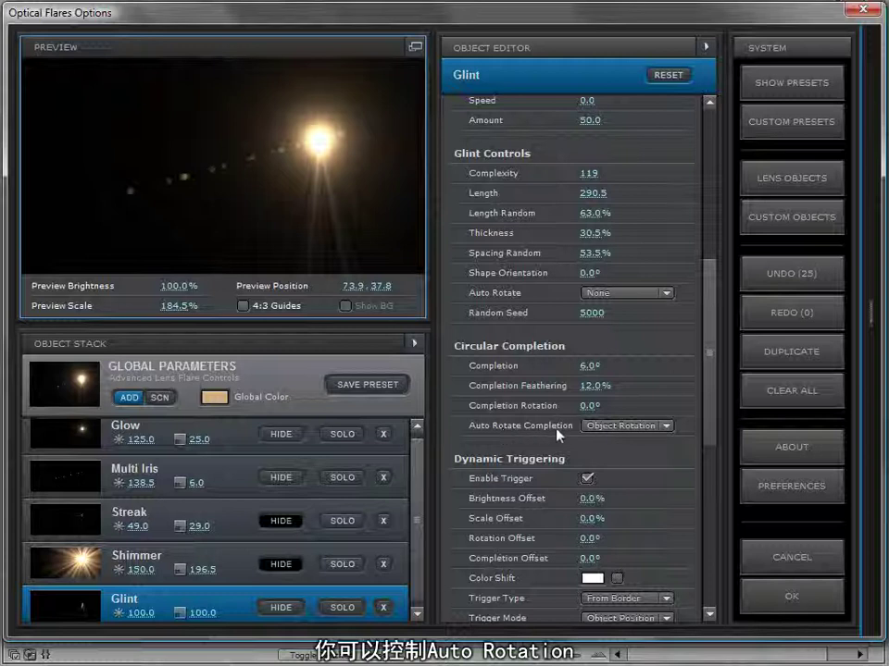
Step: Set the Glint's Auto Rotate Completion to To Center and move the preview flare around to check the rotation
{"action": "left_click", "coordinate": [591, 430]}
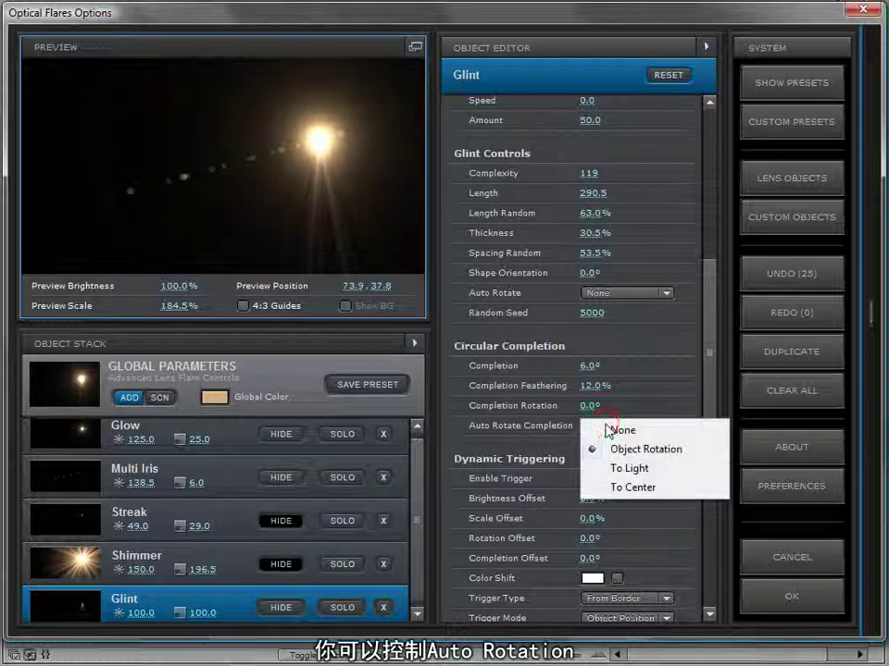
{"action": "left_click", "coordinate": [637, 488]}
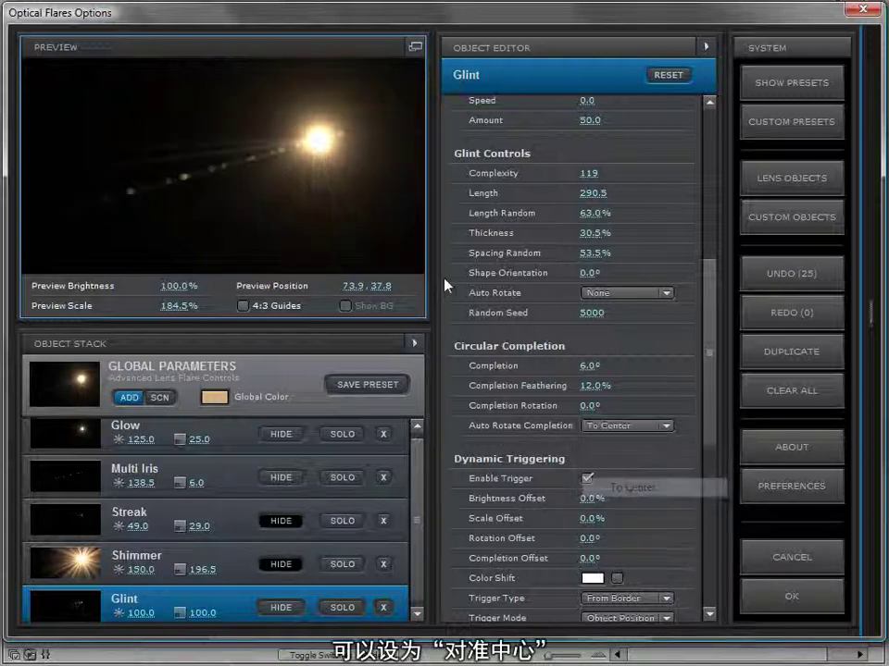
{"action": "left_click_drag", "start_coordinate": [342, 157], "coordinate": [348, 196]}
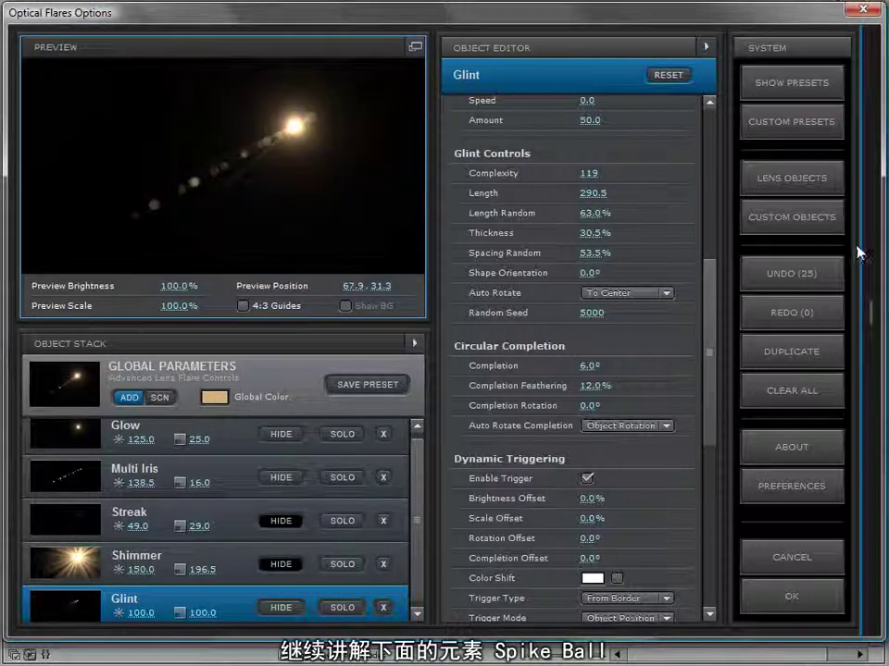
Step: Add a Spike Ball lens object and move the preview flare to 76.7, 37.8
{"action": "left_click", "coordinate": [791, 178]}
{"action": "left_click", "coordinate": [597, 522]}
{"action": "left_click_drag", "start_coordinate": [293, 145], "coordinate": [331, 157]}
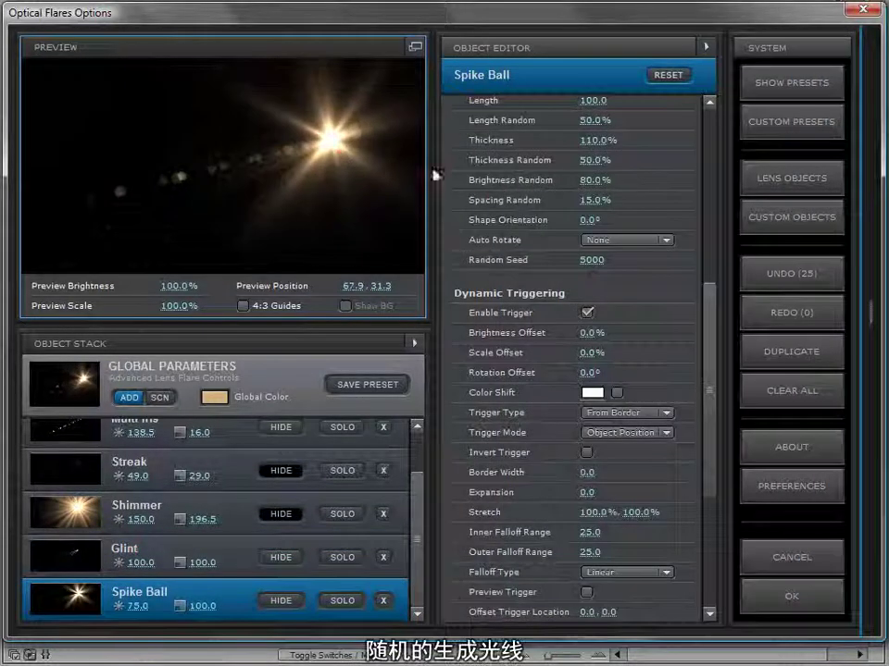
Step: Set the Spike Ball's Length Random to 48.5% and its Thickness to 32.5%
{"action": "scroll", "coordinate": [537, 240], "scroll_direction": "down", "scroll_amount": 2}
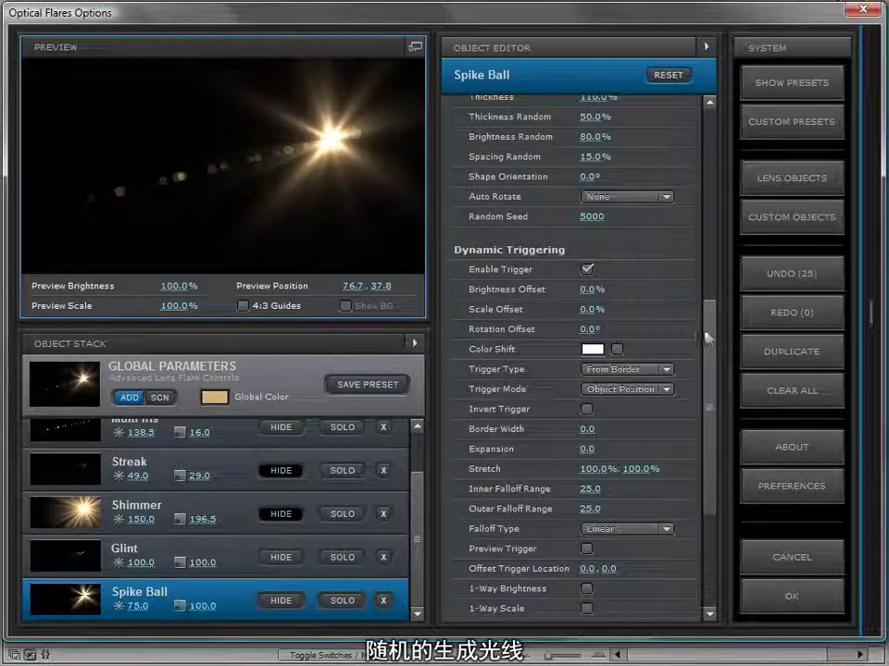
{"action": "scroll", "coordinate": [667, 278], "scroll_direction": "up", "scroll_amount": 8}
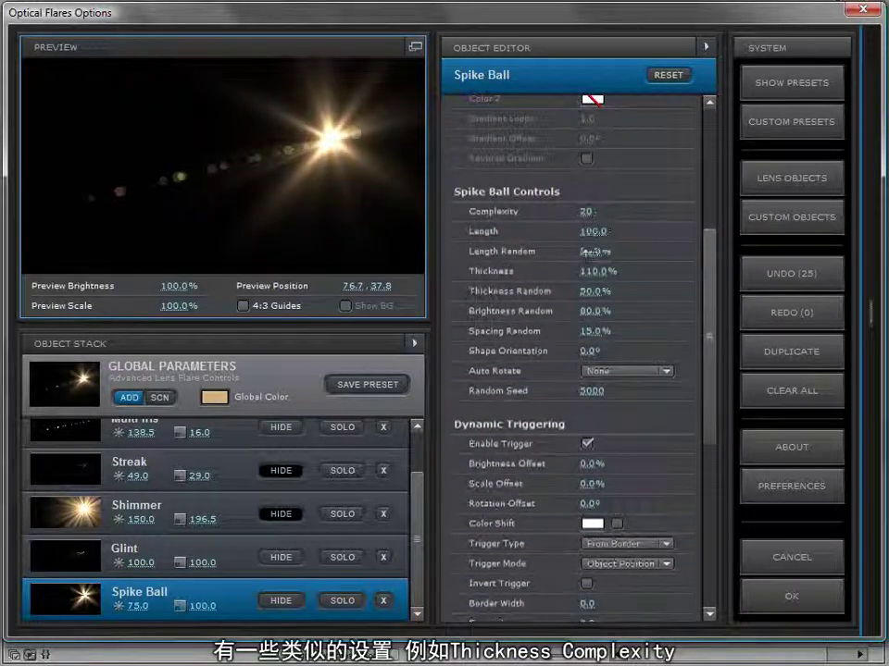
{"action": "left_click_drag", "start_coordinate": [588, 254], "coordinate": [658, 254]}
{"action": "left_click_drag", "start_coordinate": [737, 245], "coordinate": [452, 291]}
{"action": "left_click_drag", "start_coordinate": [534, 273], "coordinate": [501, 273]}
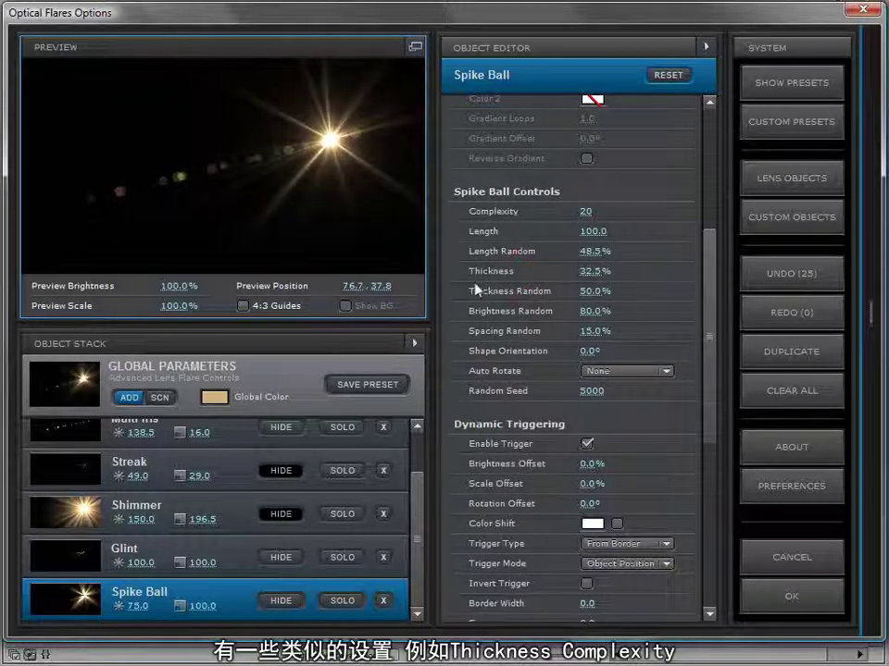
Step: Move the preview flare and vary the Spike Ball's Complexity, trying 56 and ending at 9
{"action": "left_click", "coordinate": [353, 190]}
{"action": "left_click_drag", "start_coordinate": [606, 218], "coordinate": [738, 203]}
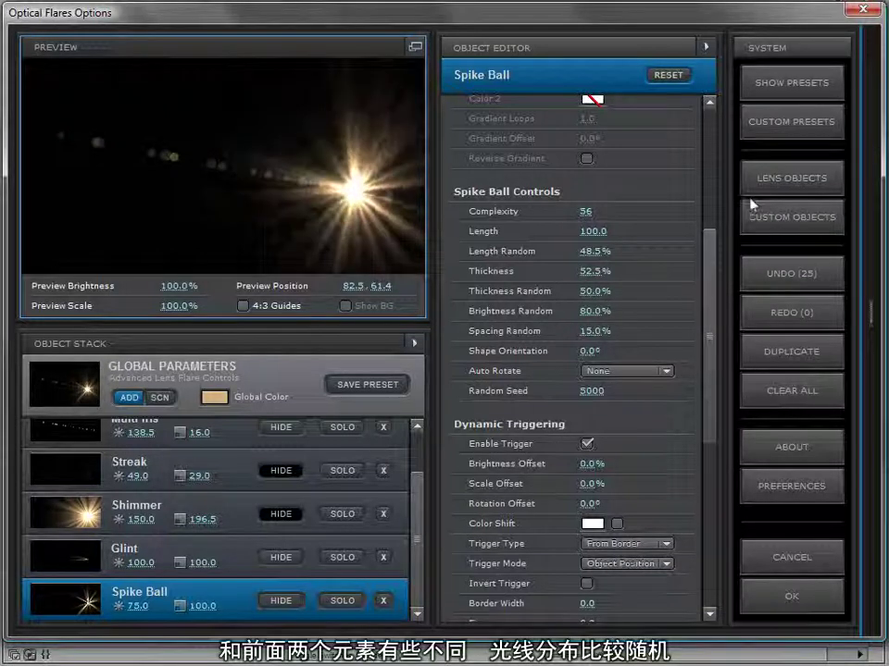
{"action": "left_click_drag", "start_coordinate": [575, 213], "coordinate": [349, 207]}
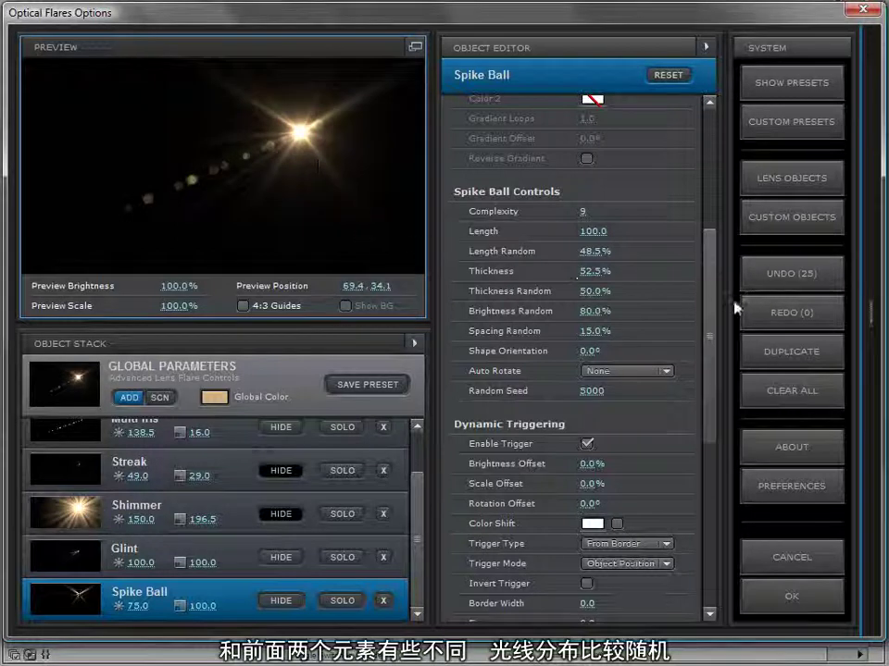
Step: Add a Ring object from the basic lens objects to the flare
{"action": "left_click", "coordinate": [865, 307]}
{"action": "left_click_drag", "start_coordinate": [840, 371], "coordinate": [841, 461]}
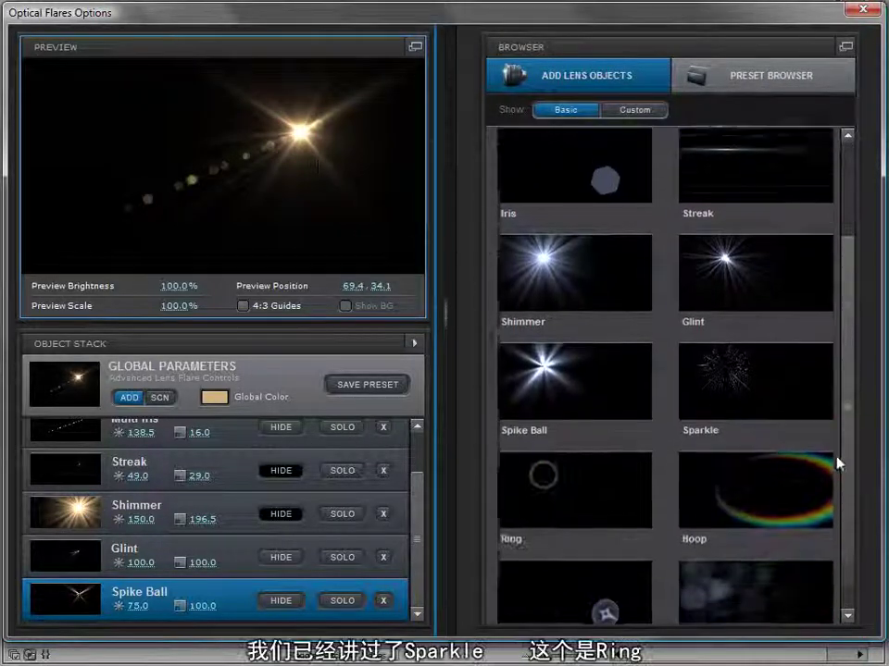
{"action": "left_click", "coordinate": [567, 500]}
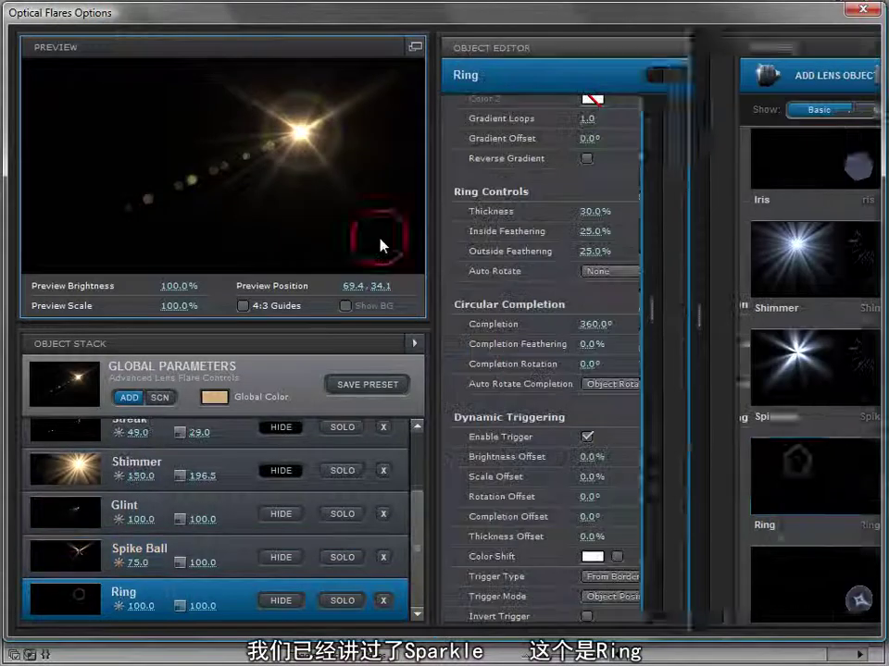
Step: Set the Ring's Thickness to 49%, its scale to 182.5 and its Inside Feathering to 83.5%
{"action": "scroll", "coordinate": [706, 275], "scroll_direction": "up", "scroll_amount": 3}
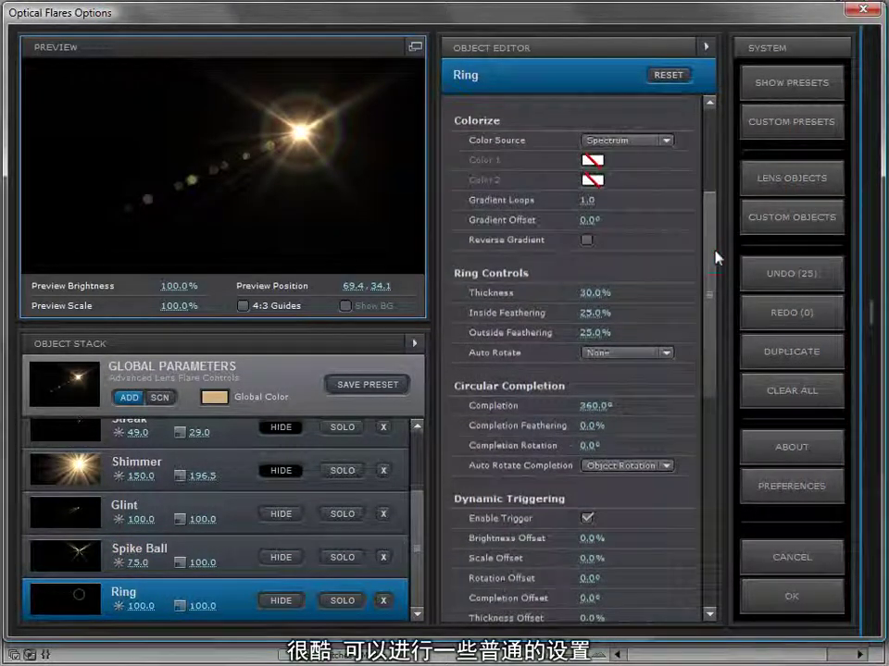
{"action": "scroll", "coordinate": [700, 292], "scroll_direction": "down", "scroll_amount": 4}
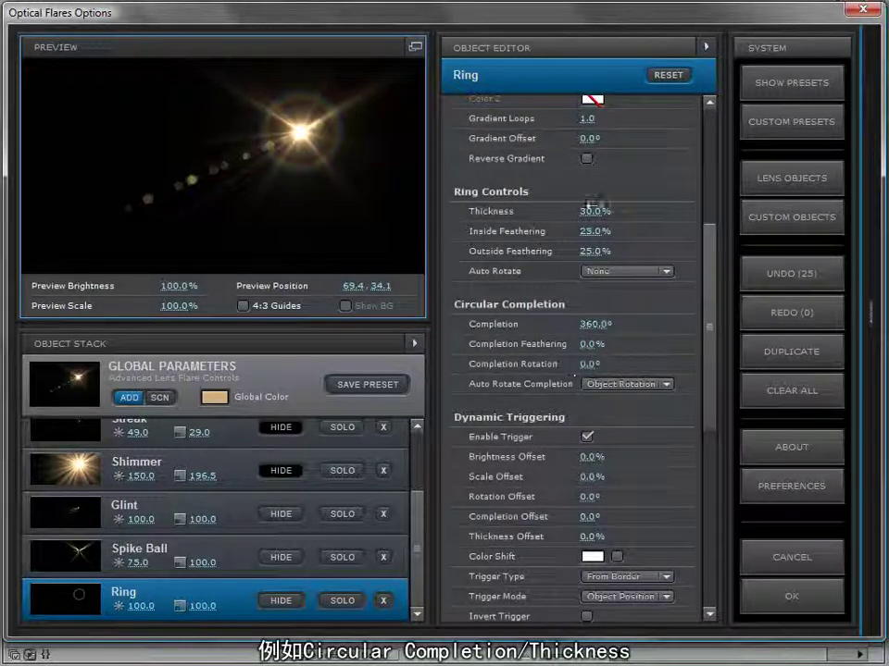
{"action": "left_click_drag", "start_coordinate": [586, 211], "coordinate": [704, 270]}
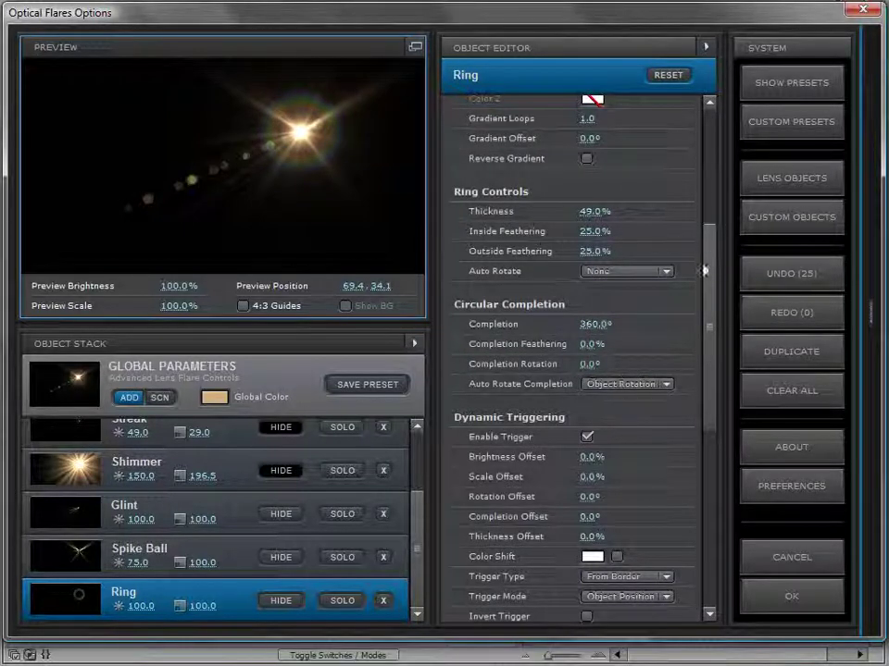
{"action": "left_click_drag", "start_coordinate": [199, 605], "coordinate": [323, 589]}
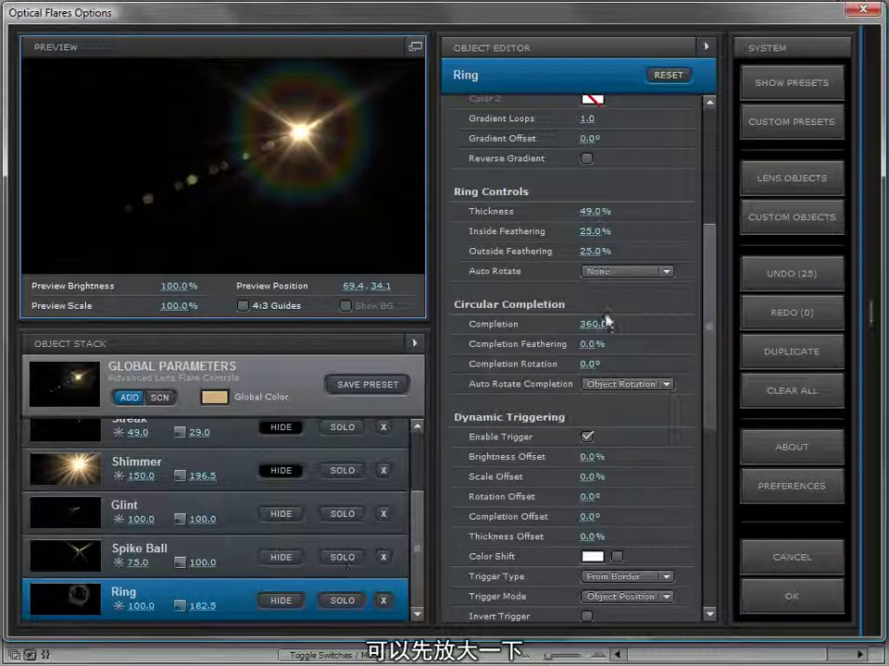
{"action": "mouse_move", "coordinate": [595, 238]}
{"action": "left_mouse_down"}
{"action": "mouse_move", "coordinate": [532, 241]}
{"action": "mouse_move", "coordinate": [591, 232]}
{"action": "left_mouse_up"}
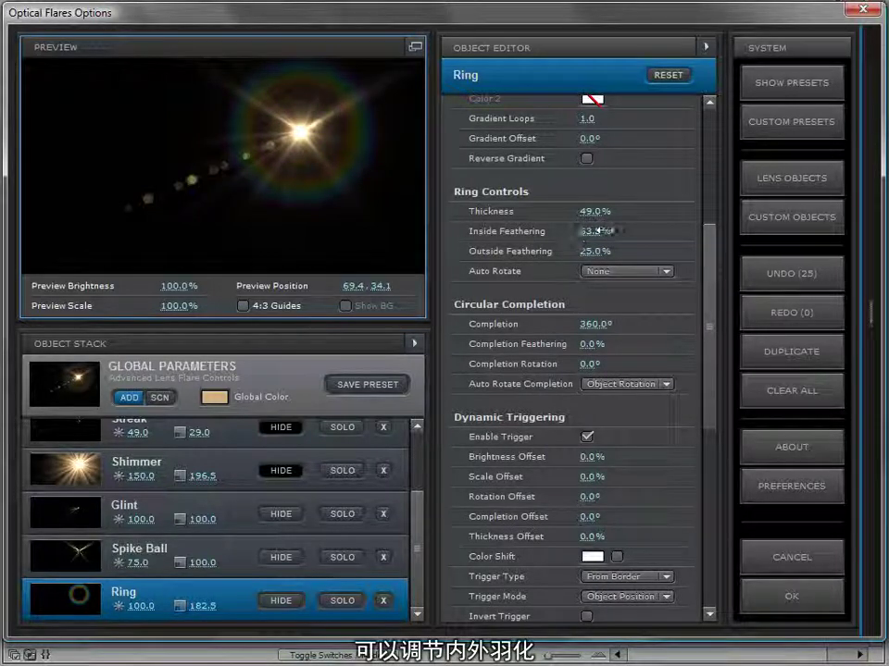
Step: Change the Ring's Color Source to Custom with white as Color 1, and move the preview flare slightly lower
{"action": "scroll", "coordinate": [706, 283], "scroll_direction": "up", "scroll_amount": 2}
{"action": "left_click", "coordinate": [637, 155]}
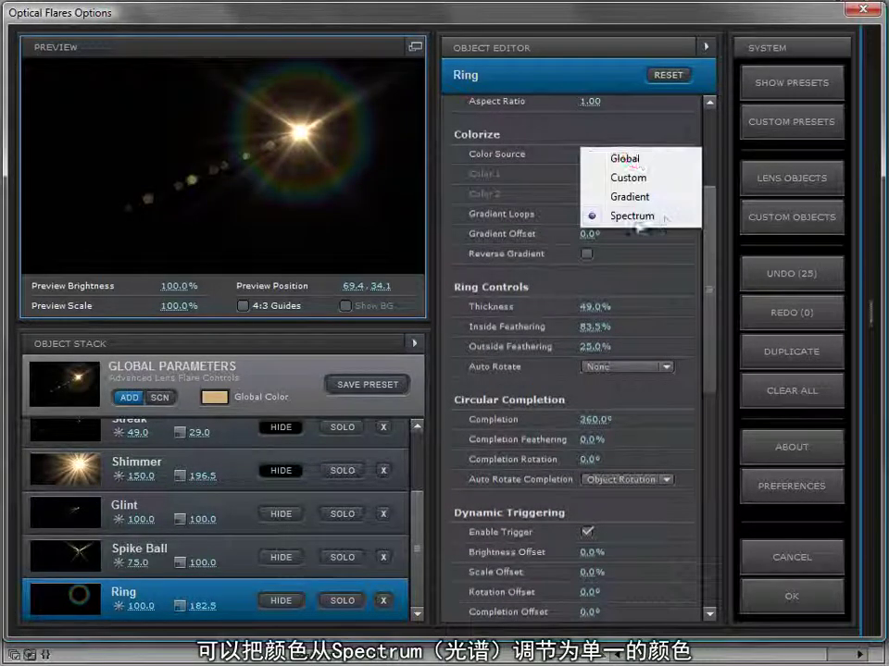
{"action": "left_click", "coordinate": [632, 179]}
{"action": "left_click", "coordinate": [302, 157]}
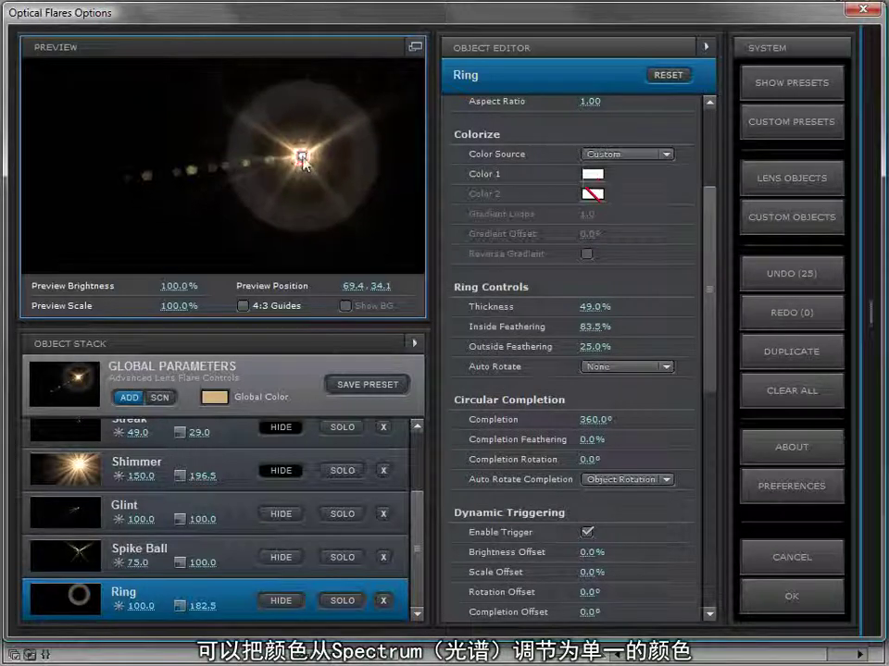
Step: Delete the Ring object and add a Hoop lens object in its place
{"action": "left_click", "coordinate": [382, 601]}
{"action": "left_click", "coordinate": [259, 121]}
{"action": "left_click", "coordinate": [871, 260]}
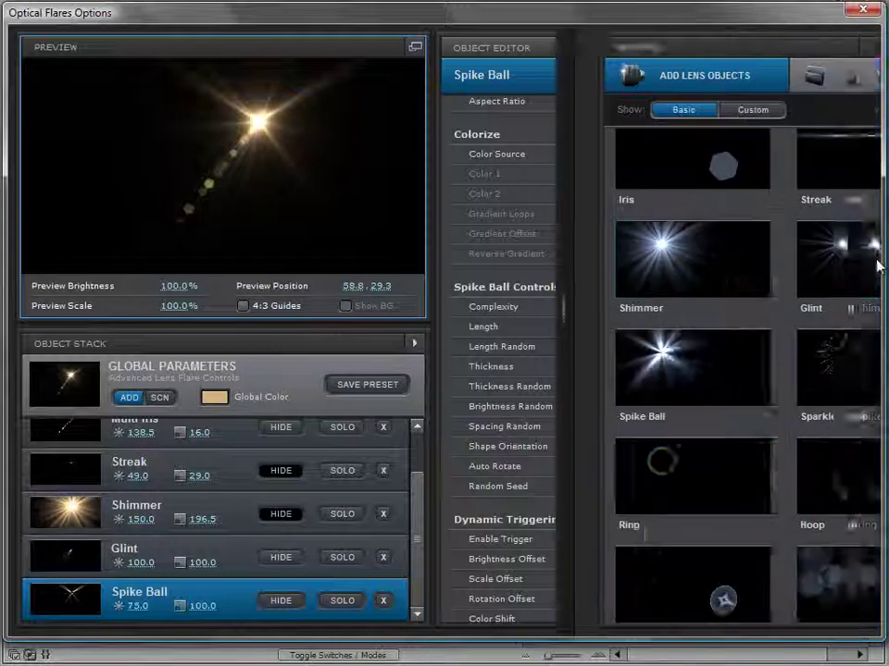
{"action": "left_click_drag", "start_coordinate": [845, 329], "coordinate": [844, 366]}
{"action": "left_click", "coordinate": [748, 434]}
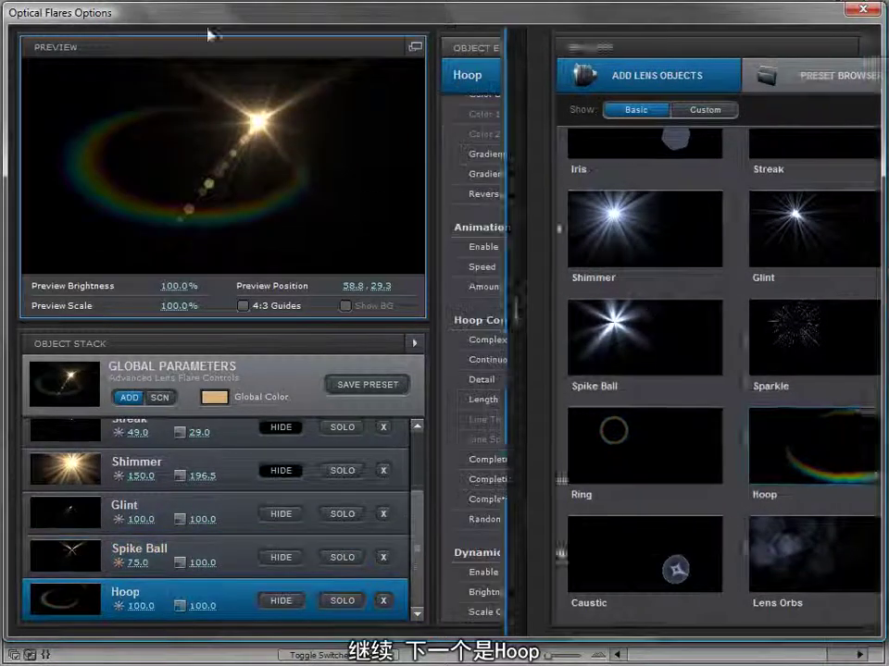
Step: Turn off Continuous for the Hoop and set its Complexity to 353, checking it with the preview flare moved low
{"action": "left_click_drag", "start_coordinate": [339, 174], "coordinate": [157, 266]}
{"action": "left_click_drag", "start_coordinate": [708, 306], "coordinate": [708, 320]}
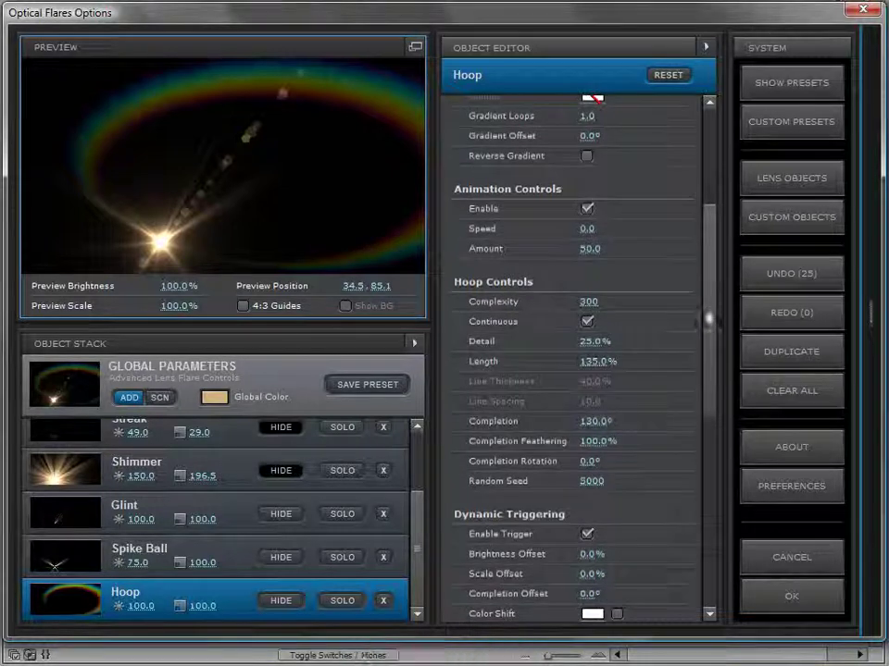
{"action": "left_click", "coordinate": [587, 321]}
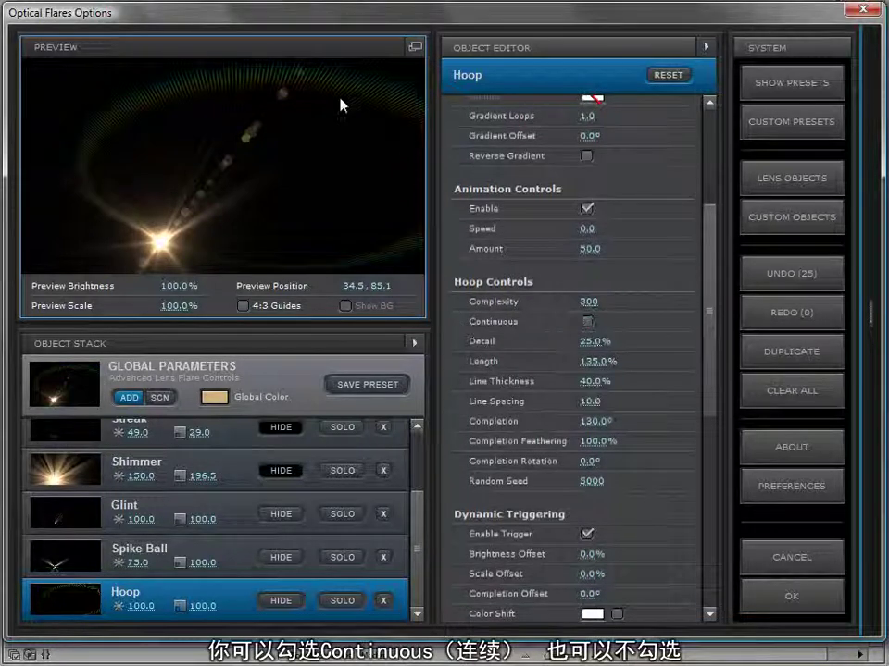
{"action": "left_click_drag", "start_coordinate": [161, 240], "coordinate": [179, 230]}
{"action": "left_click_drag", "start_coordinate": [587, 303], "coordinate": [699, 289]}
Step: Examine the Hoop's separate lines in the enlarged preview with the flare at 69.5, 86.4
{"action": "left_click", "coordinate": [416, 47]}
{"action": "left_click_drag", "start_coordinate": [262, 422], "coordinate": [456, 413]}
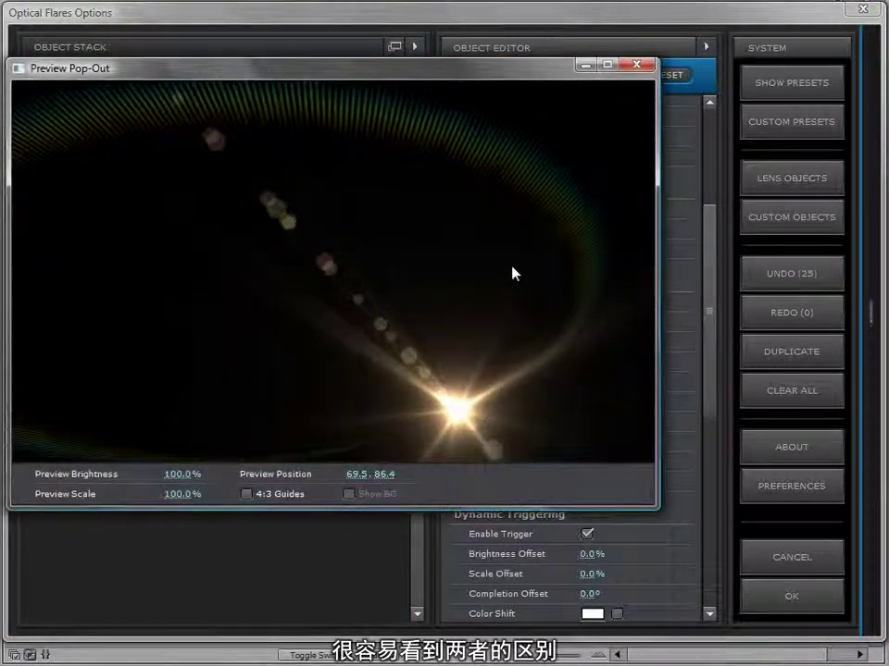
{"action": "left_click", "coordinate": [637, 64]}
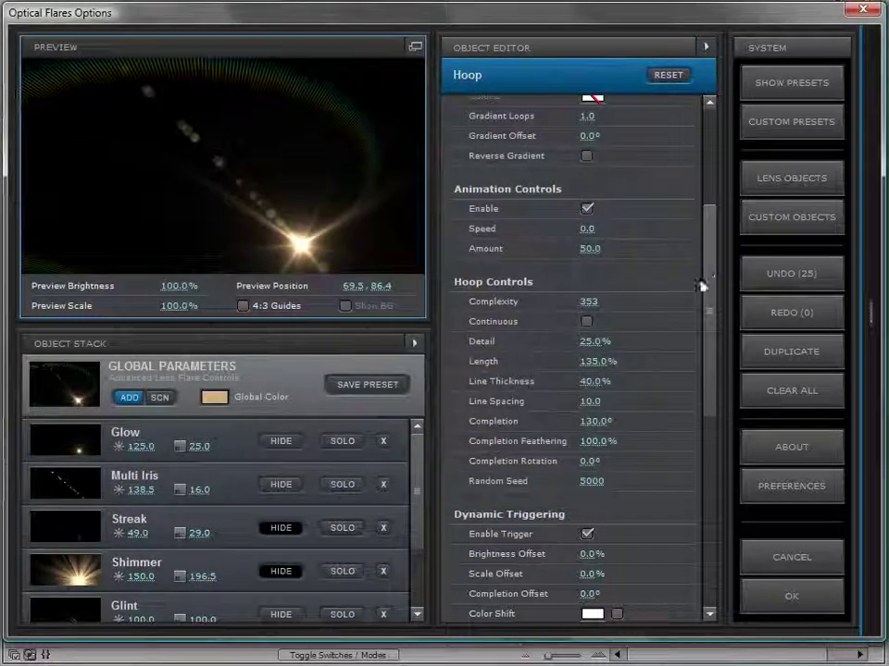
Step: Set the Hoop's Completion to 86° with 100% Completion Feathering, and move the preview flare to 35.3, 80.3
{"action": "scroll", "coordinate": [704, 311], "scroll_direction": "up", "scroll_amount": 1}
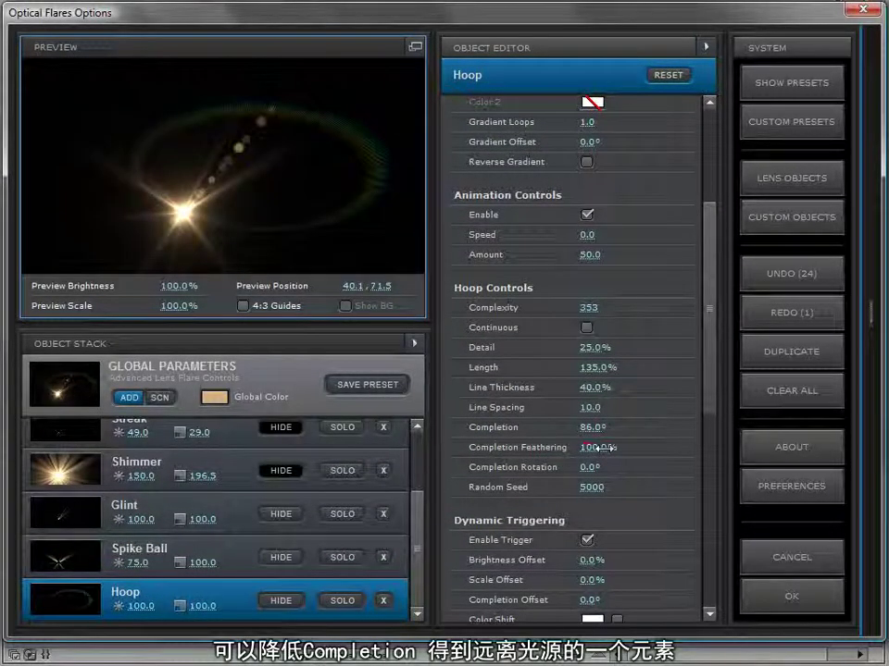
{"action": "left_click_drag", "start_coordinate": [213, 224], "coordinate": [260, 230]}
{"action": "left_click_drag", "start_coordinate": [566, 454], "coordinate": [704, 432]}
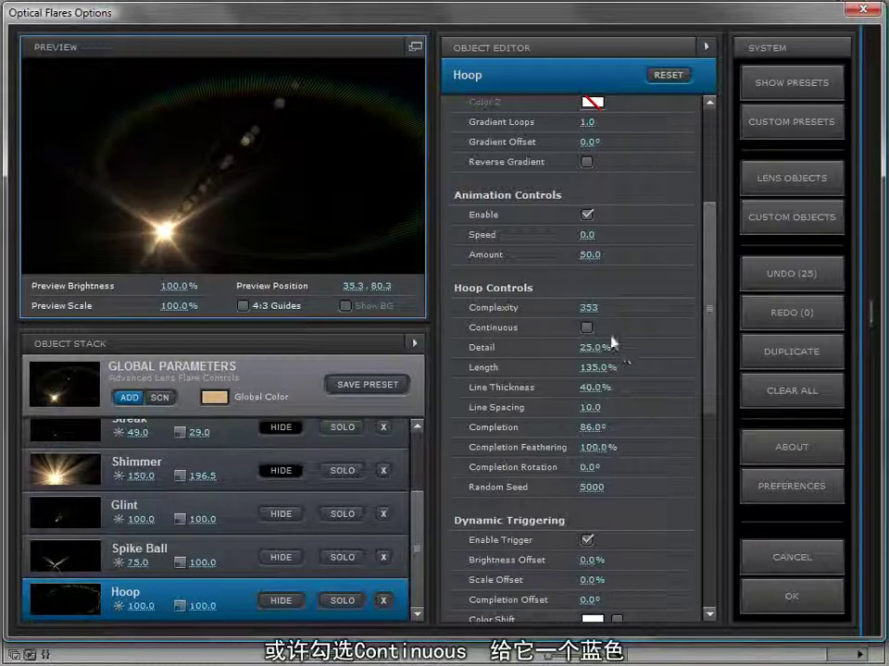
Step: Make the Hoop Continuous and give it a Custom color source with blue as Color 1
{"action": "left_click", "coordinate": [586, 328]}
{"action": "scroll", "coordinate": [609, 206], "scroll_direction": "up", "scroll_amount": 3}
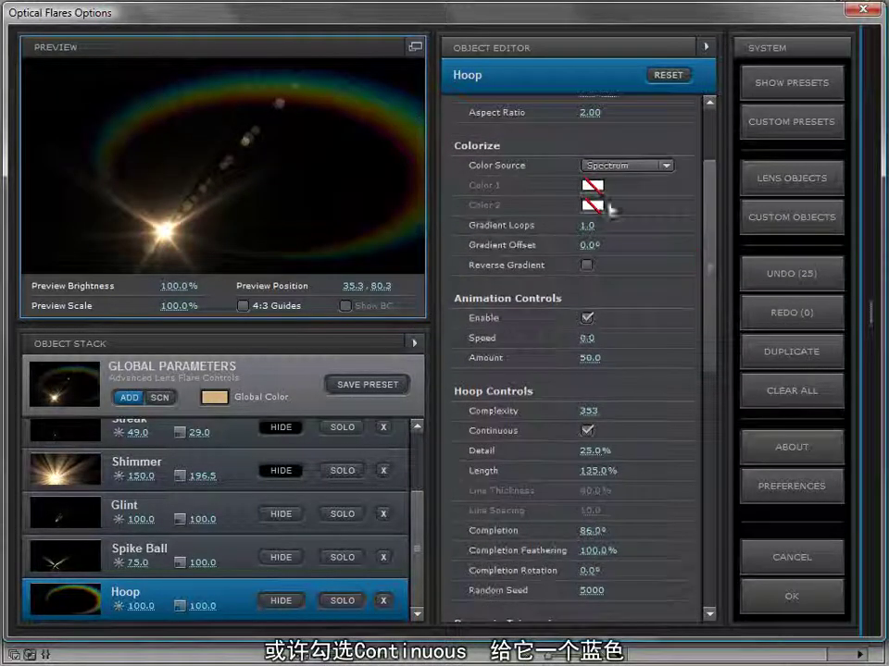
{"action": "left_click", "coordinate": [591, 207]}
{"action": "left_click", "coordinate": [672, 176]}
{"action": "left_click_drag", "start_coordinate": [565, 198], "coordinate": [597, 140]}
{"action": "left_click", "coordinate": [720, 292]}
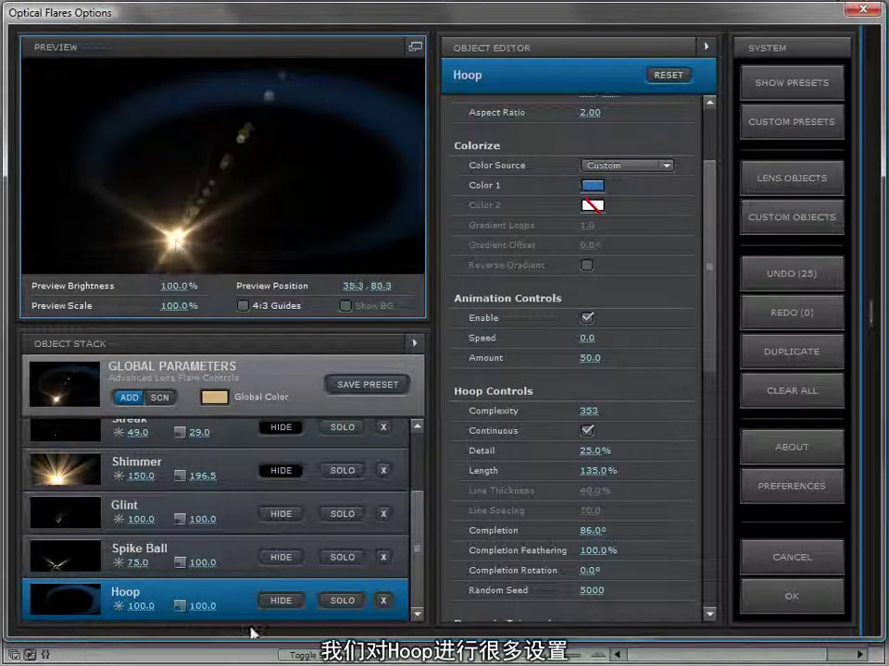
Step: Set the Hoop's Aspect Ratio to 1 and move the preview flare to 23.9, 27.3
{"action": "scroll", "coordinate": [487, 248], "scroll_direction": "up", "scroll_amount": 3}
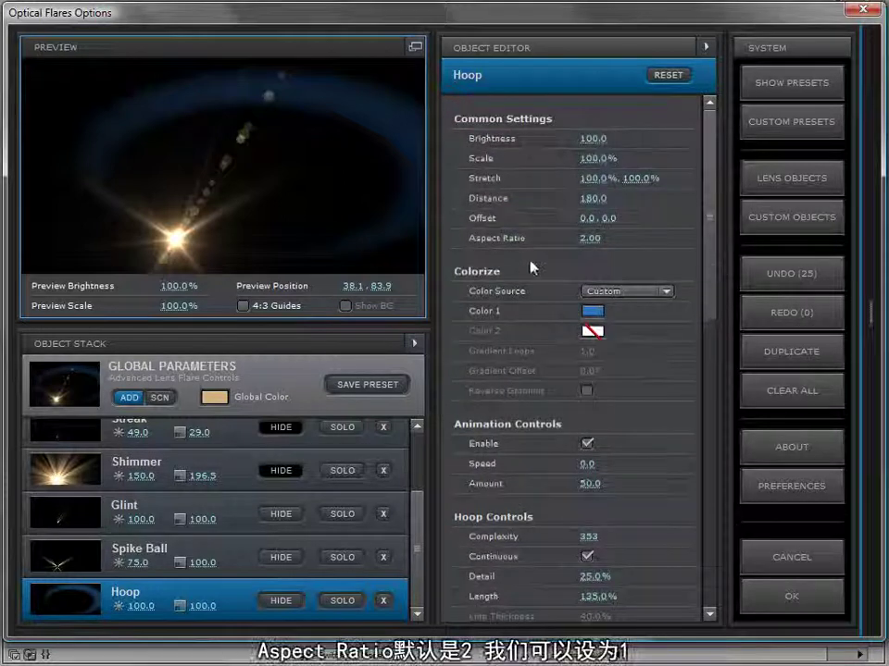
{"action": "left_click", "coordinate": [592, 238]}
{"action": "type", "text": "1"}
{"action": "key", "text": "Return"}
{"action": "left_click_drag", "start_coordinate": [144, 176], "coordinate": [117, 116]}
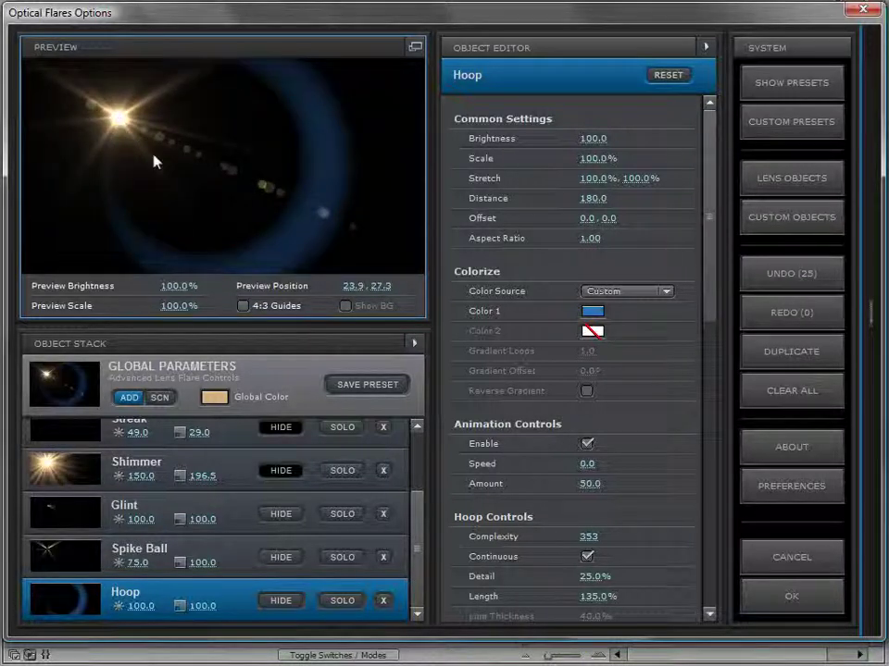
Step: Add a Lens Orbs object to the flare and move the preview flare to 55.2, 29.7
{"action": "left_click", "coordinate": [792, 178]}
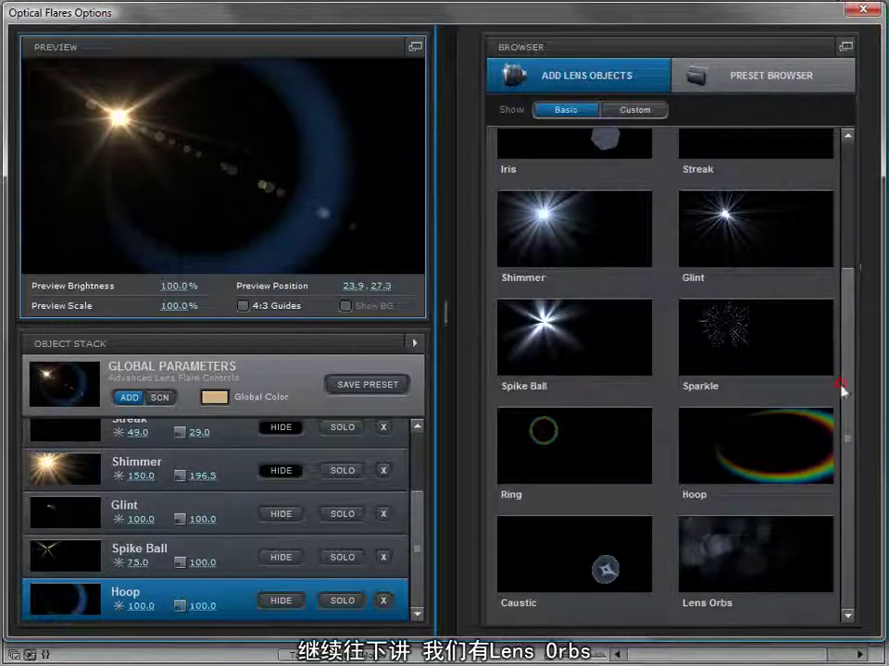
{"action": "left_click", "coordinate": [740, 560]}
{"action": "left_click_drag", "start_coordinate": [119, 117], "coordinate": [244, 121]}
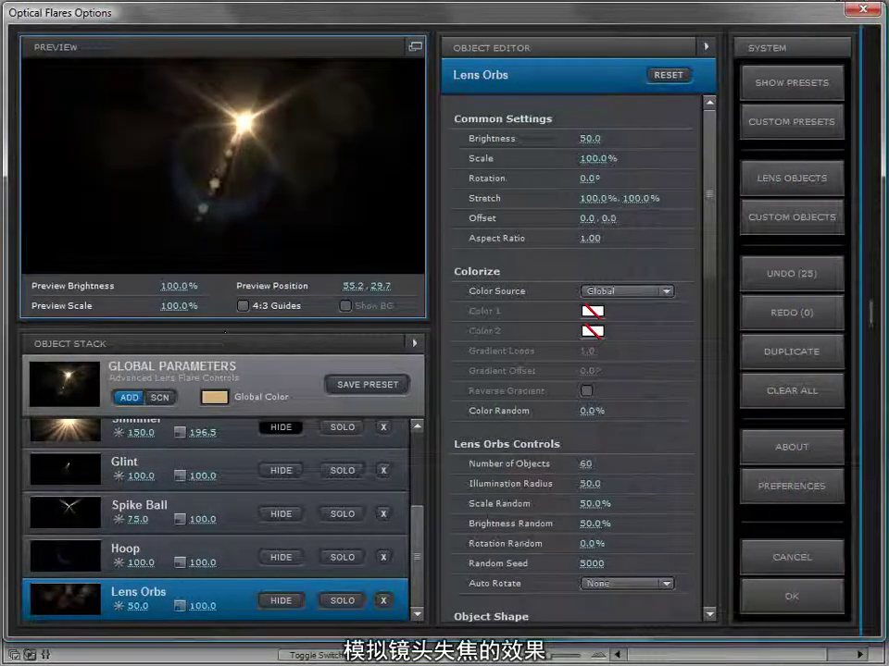
Step: Set the Lens Orbs' Brightness to 107 and Illumination Radius to 46, with the preview flare at 14.0, 26.9
{"action": "left_click_drag", "start_coordinate": [137, 608], "coordinate": [239, 612]}
{"action": "left_click_drag", "start_coordinate": [252, 159], "coordinate": [79, 119]}
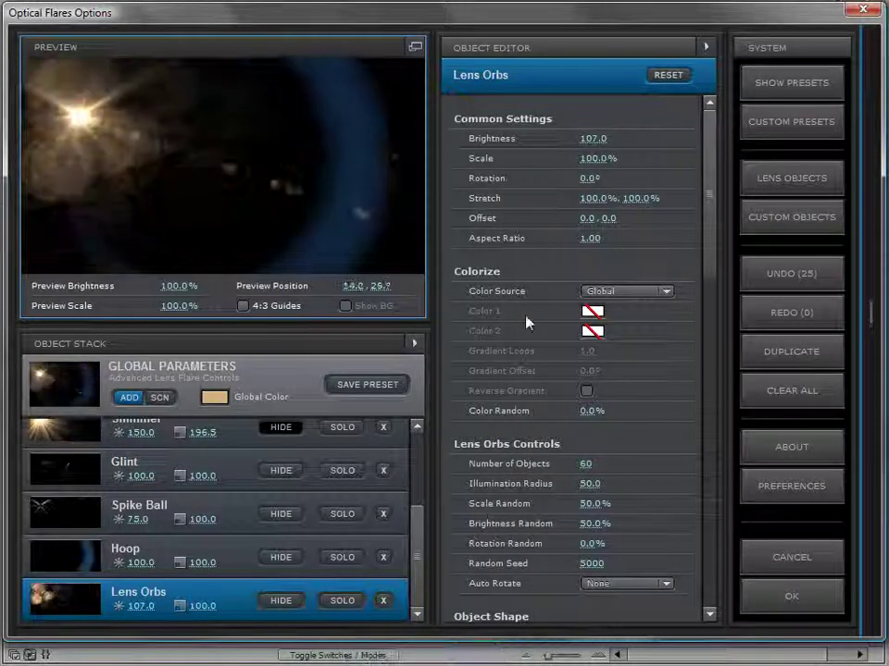
{"action": "left_click_drag", "start_coordinate": [709, 248], "coordinate": [707, 319]}
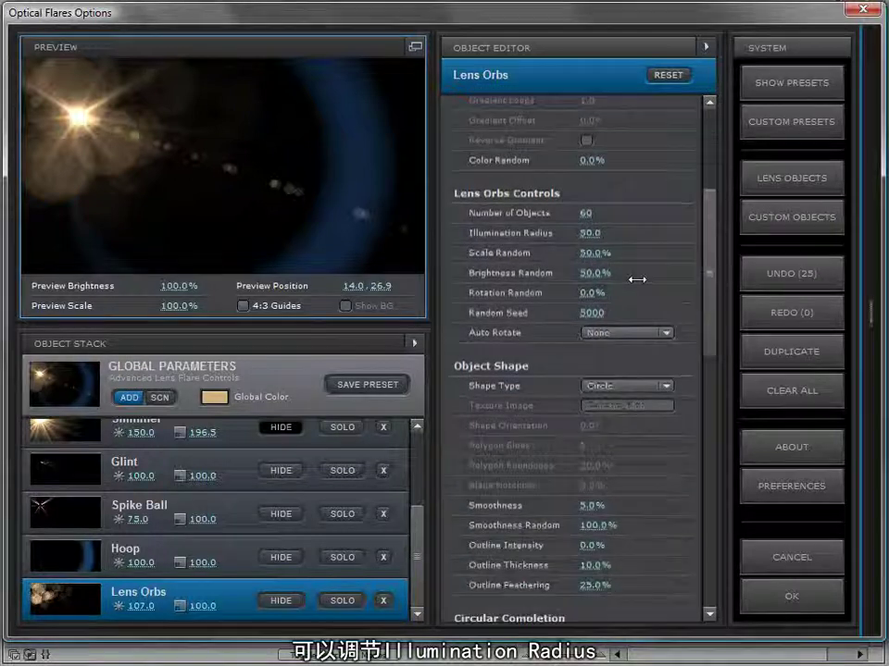
{"action": "left_click_drag", "start_coordinate": [574, 242], "coordinate": [613, 236]}
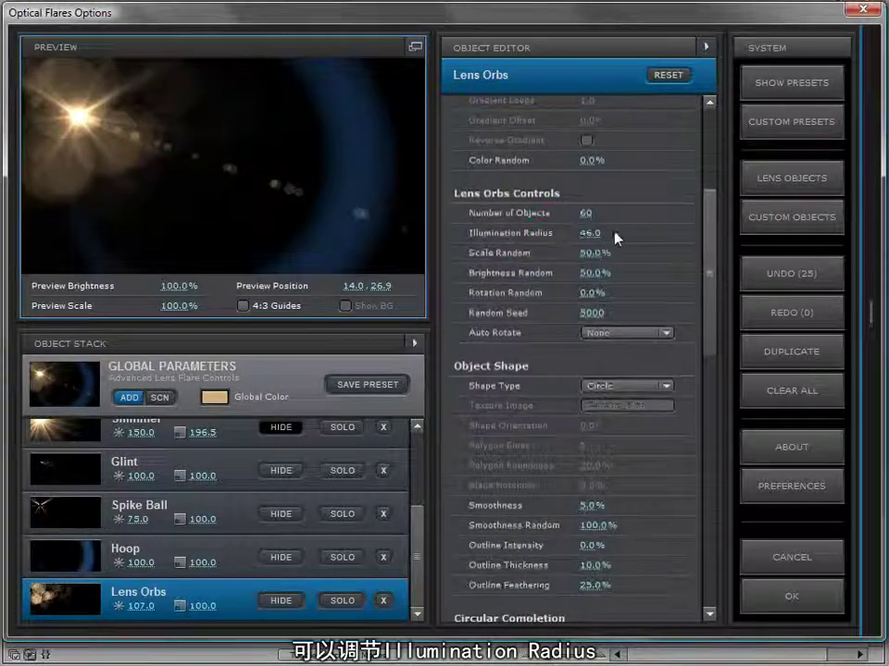
Step: Set the Lens Orbs' Random Seed to 5009 and move the preview flare to 78.0, 59.8
{"action": "left_click_drag", "start_coordinate": [585, 317], "coordinate": [616, 312]}
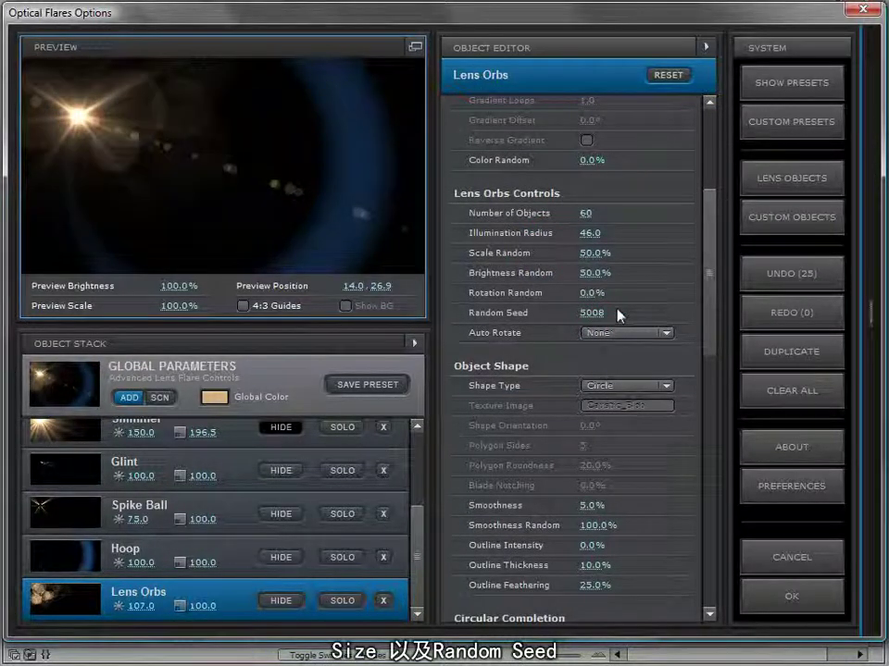
{"action": "left_click_drag", "start_coordinate": [139, 109], "coordinate": [336, 190]}
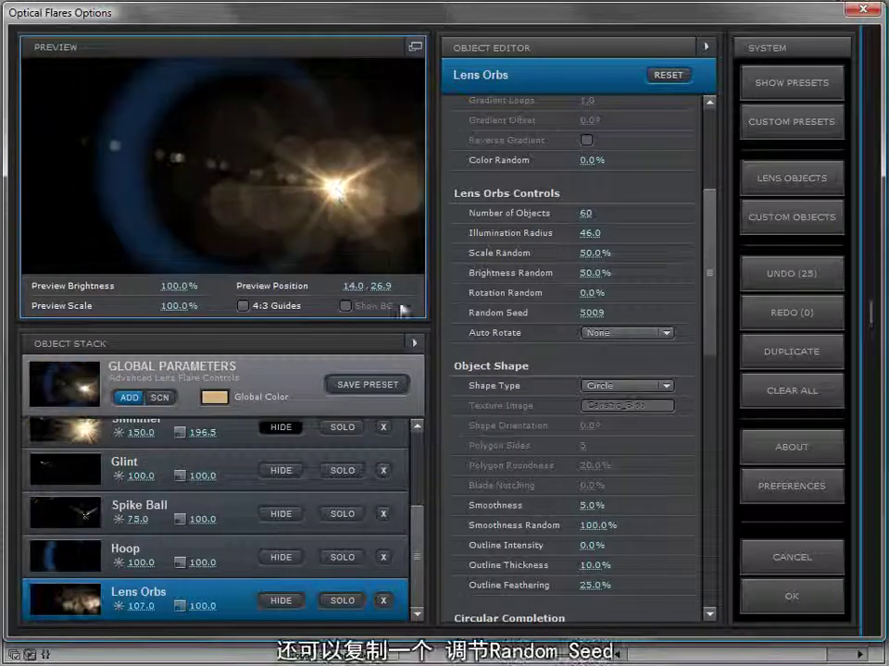
Step: Duplicate the Lens Orbs object and set the copy's Random Seed to 5012
{"action": "left_click", "coordinate": [761, 354]}
{"action": "left_click_drag", "start_coordinate": [589, 314], "coordinate": [606, 313]}
Step: Set the duplicated Lens Orbs' Scale to 6%, Brightness to 148 and Number of Objects to 240, with the preview flare at 75.4, 83.5
{"action": "left_click_drag", "start_coordinate": [709, 317], "coordinate": [698, 190]}
{"action": "left_click_drag", "start_coordinate": [613, 159], "coordinate": [442, 201]}
{"action": "left_click_drag", "start_coordinate": [593, 138], "coordinate": [615, 137]}
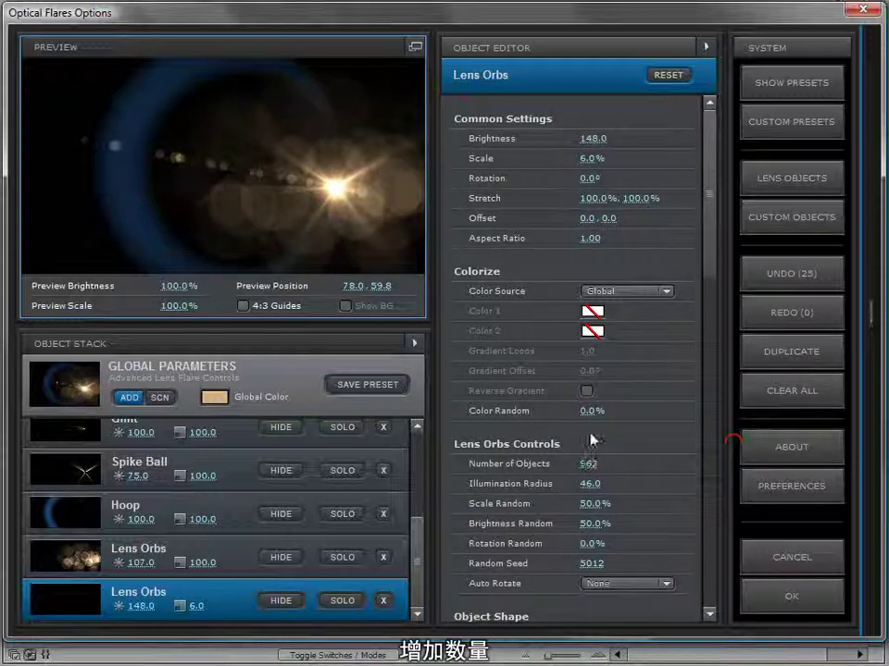
{"action": "left_click_drag", "start_coordinate": [592, 465], "coordinate": [635, 161]}
{"action": "left_click_drag", "start_coordinate": [335, 190], "coordinate": [324, 239]}
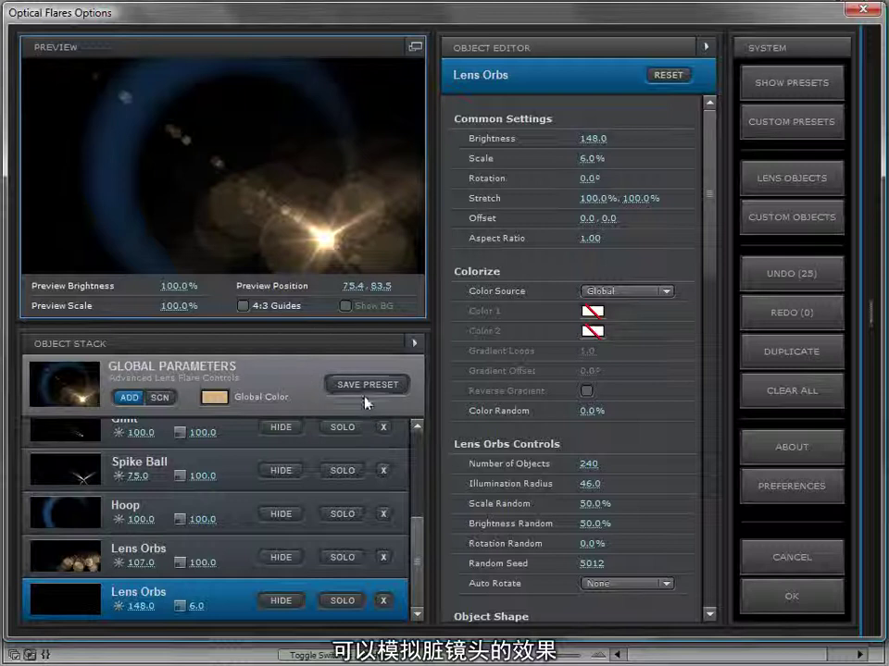
Step: Delete both Lens Orbs objects from the object stack
{"action": "left_click", "coordinate": [384, 558]}
{"action": "left_click", "coordinate": [383, 599]}
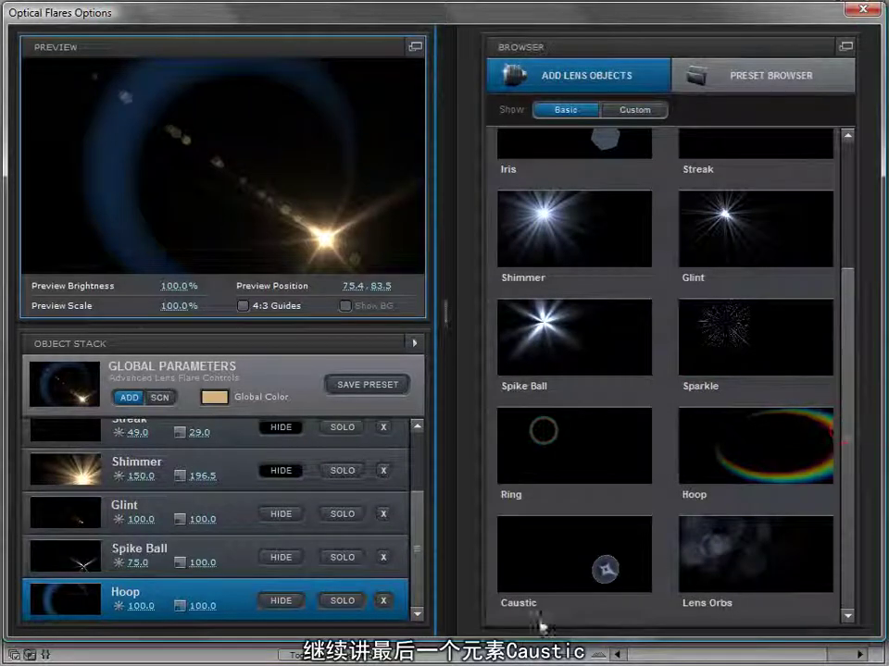
Step: Add a Caustic object to the flare, with the Hoop hidden, and move the preview flare to 67.9, 28.9
{"action": "left_click", "coordinate": [560, 565]}
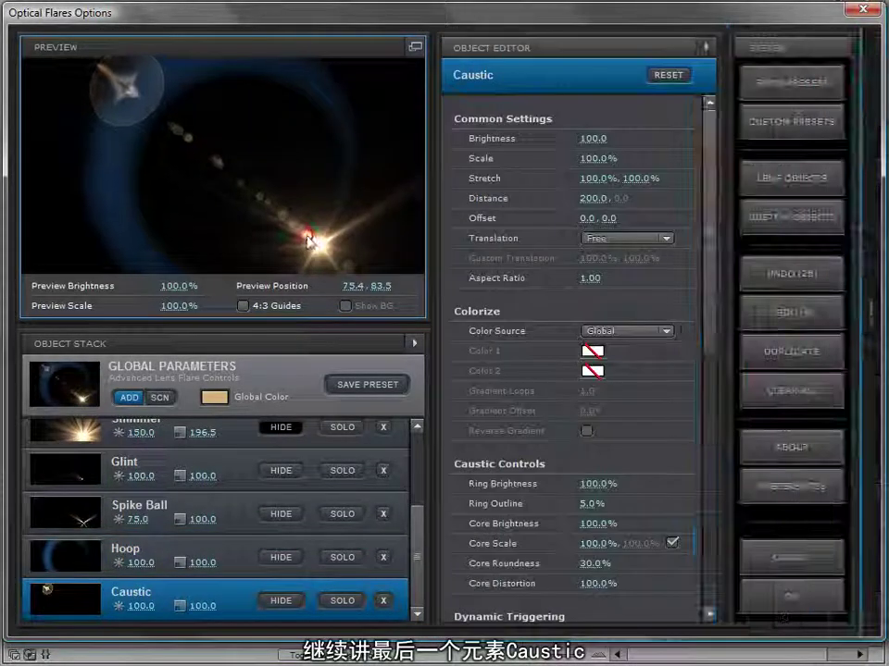
{"action": "left_click_drag", "start_coordinate": [347, 196], "coordinate": [102, 229]}
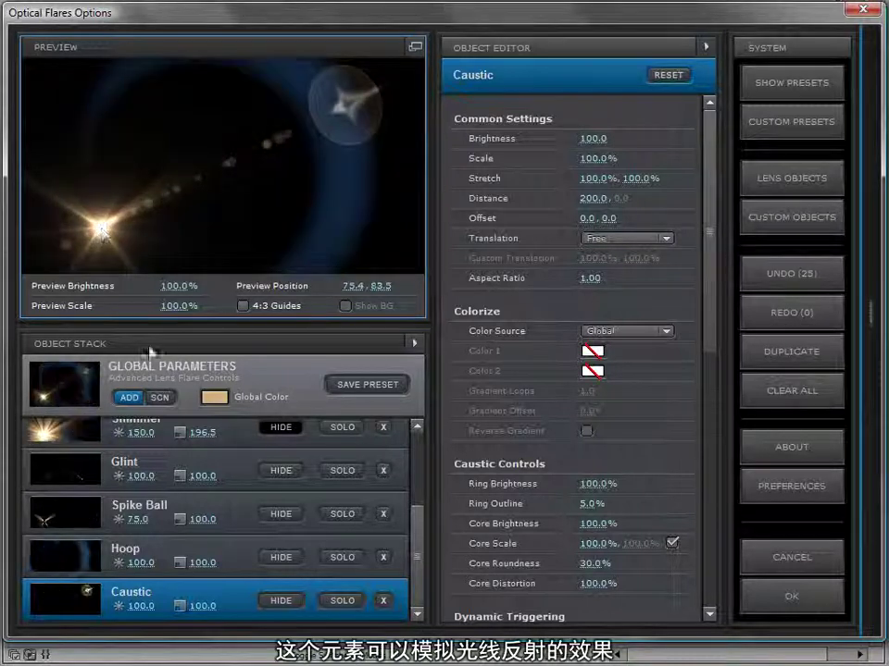
{"action": "left_click", "coordinate": [282, 558]}
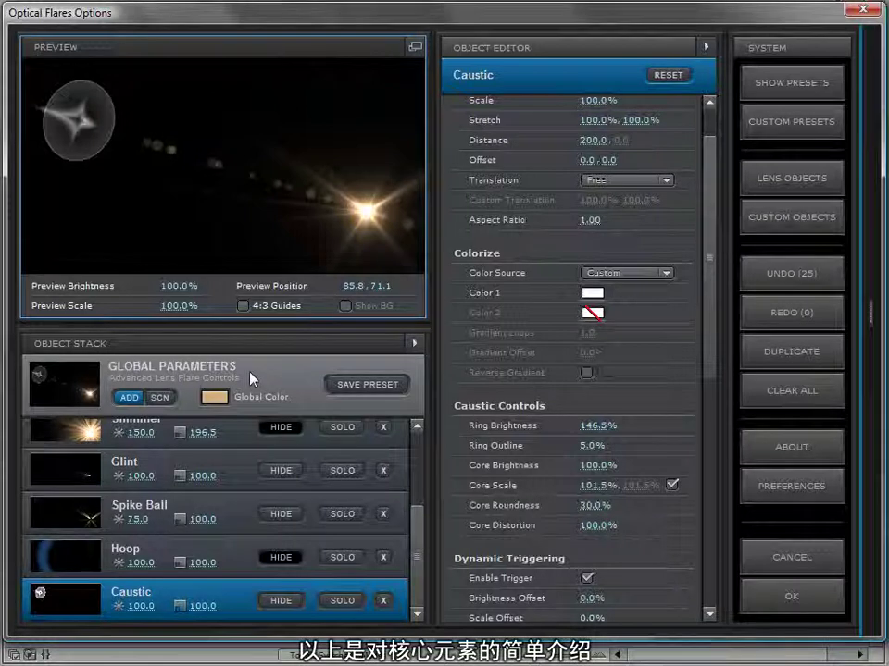
{"action": "left_click_drag", "start_coordinate": [204, 205], "coordinate": [298, 127]}
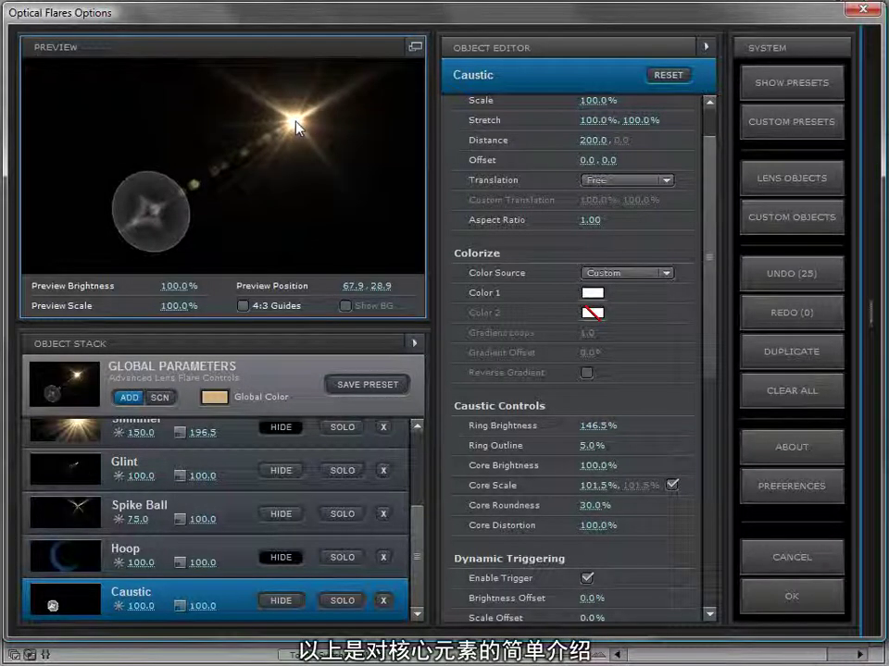